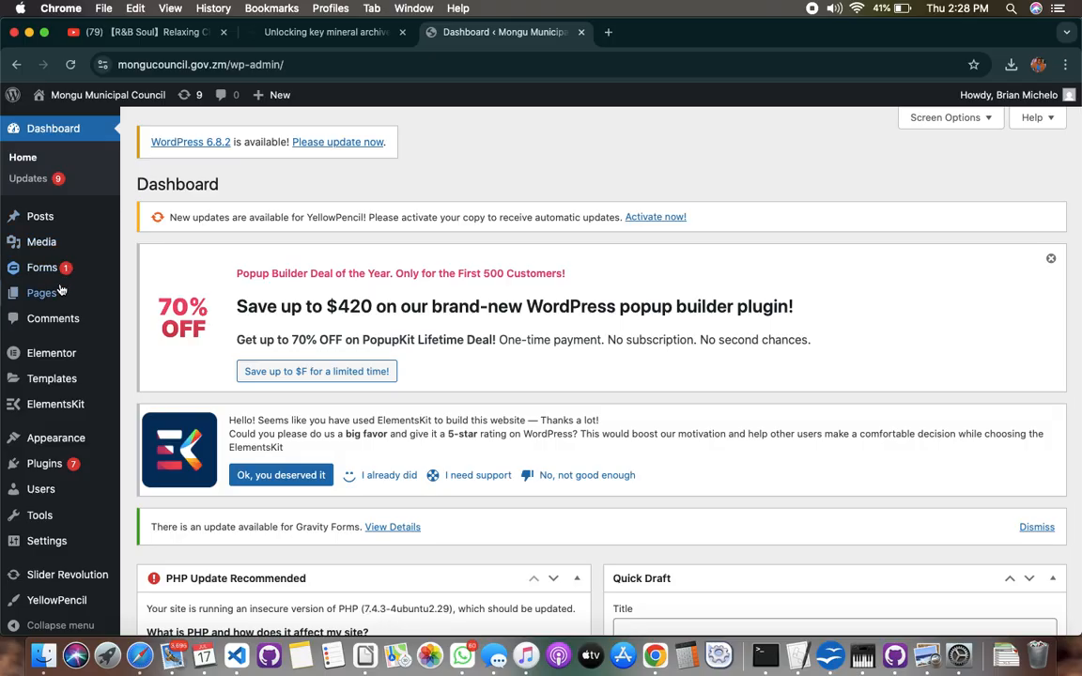
Open the list of all pages and filter it to those dated July 2025
mouse_move(61, 290)
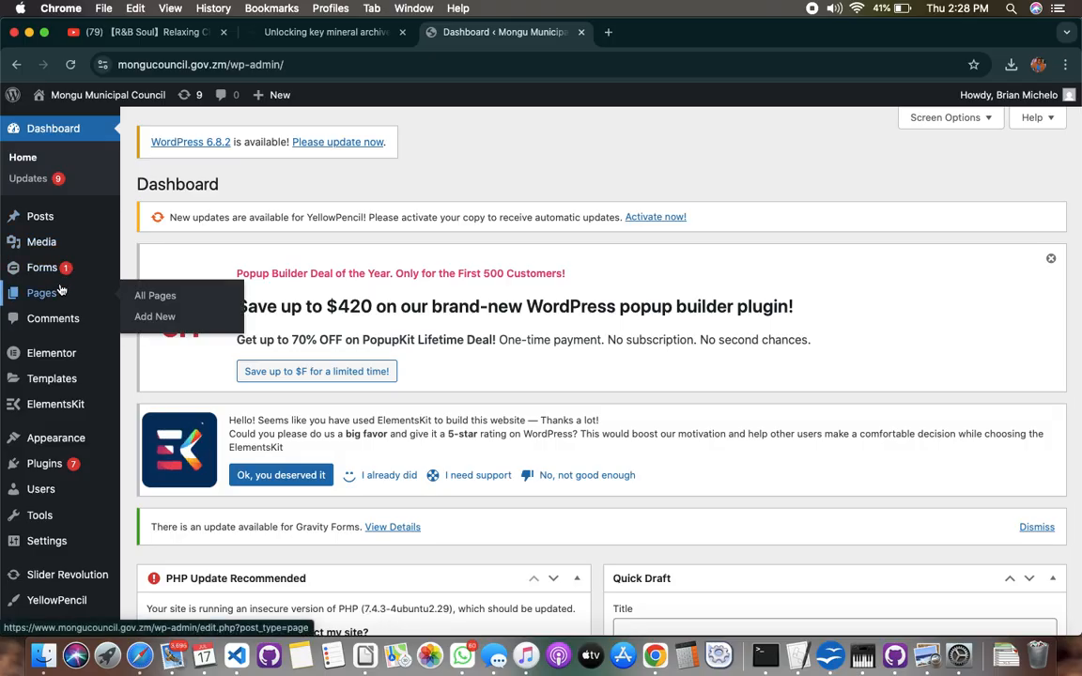
click(150, 298)
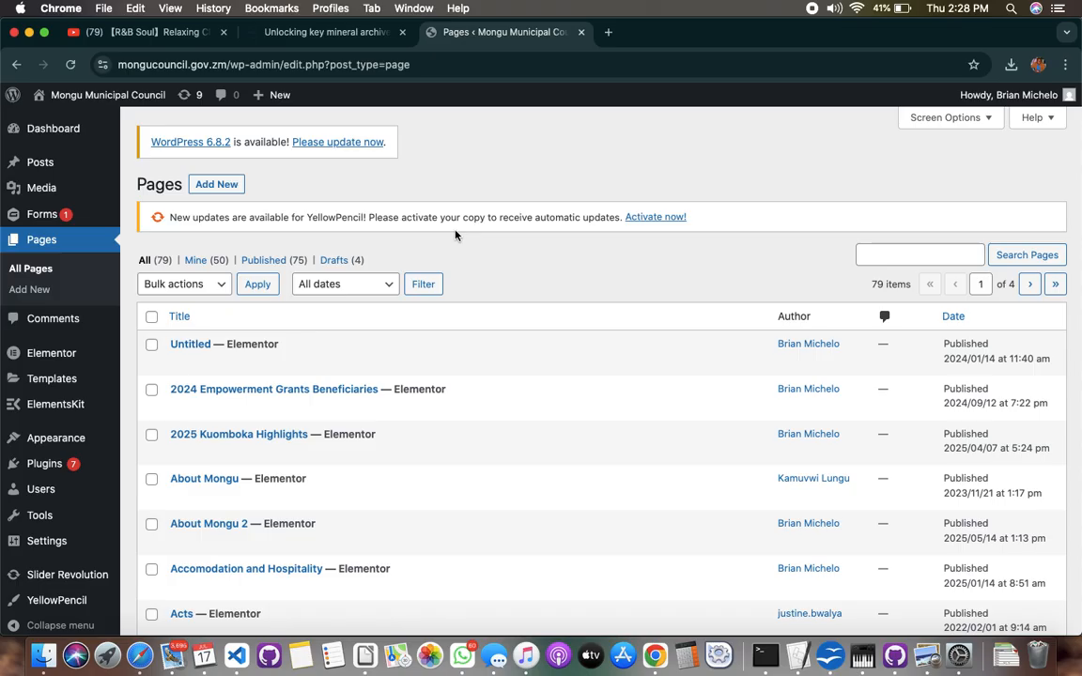
click(390, 289)
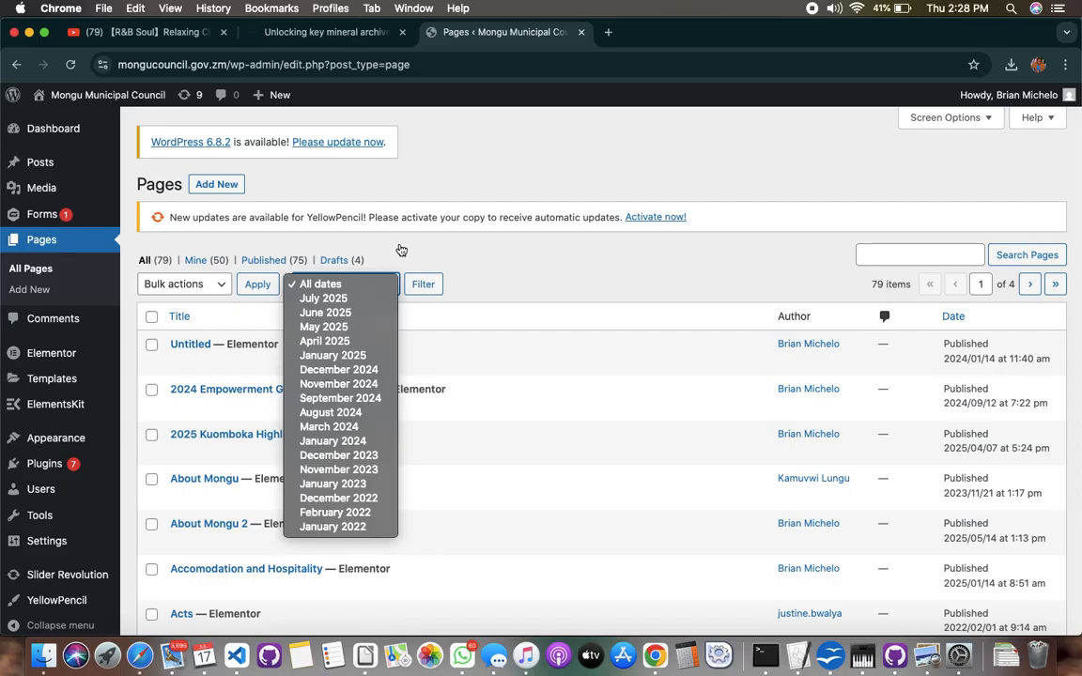
click(401, 249)
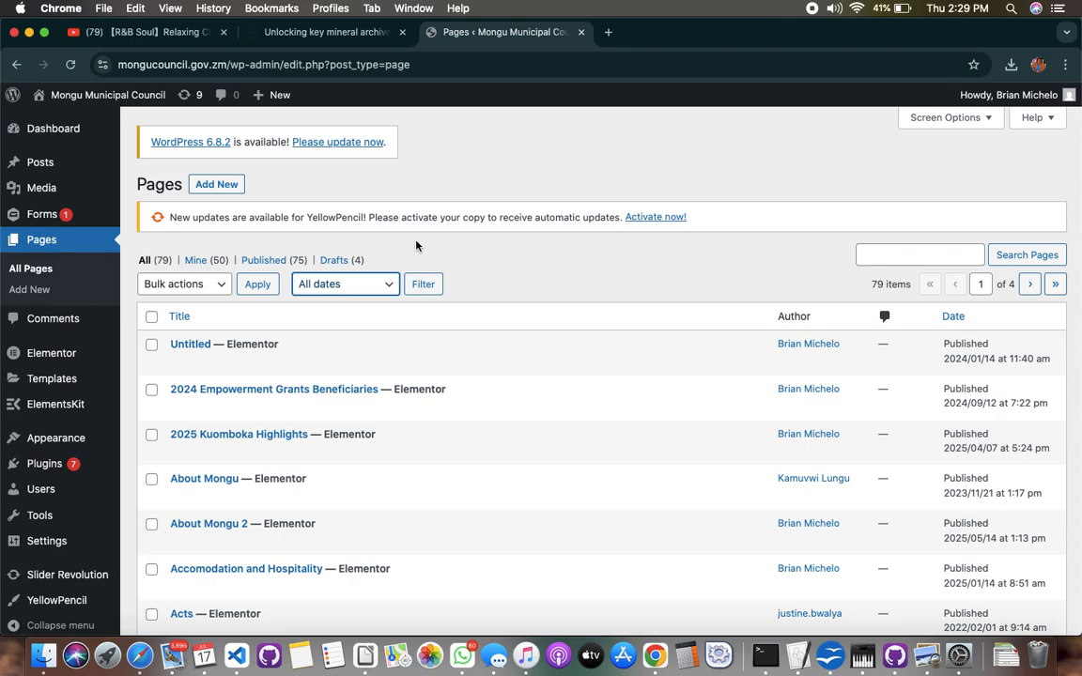
click(385, 285)
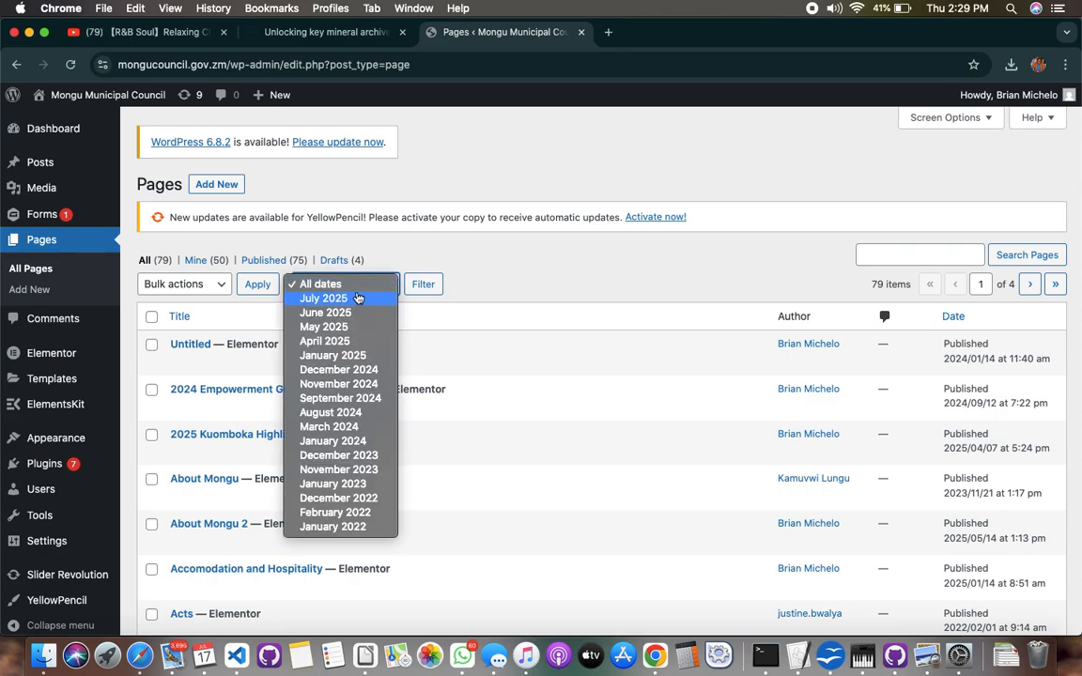
click(357, 298)
click(424, 285)
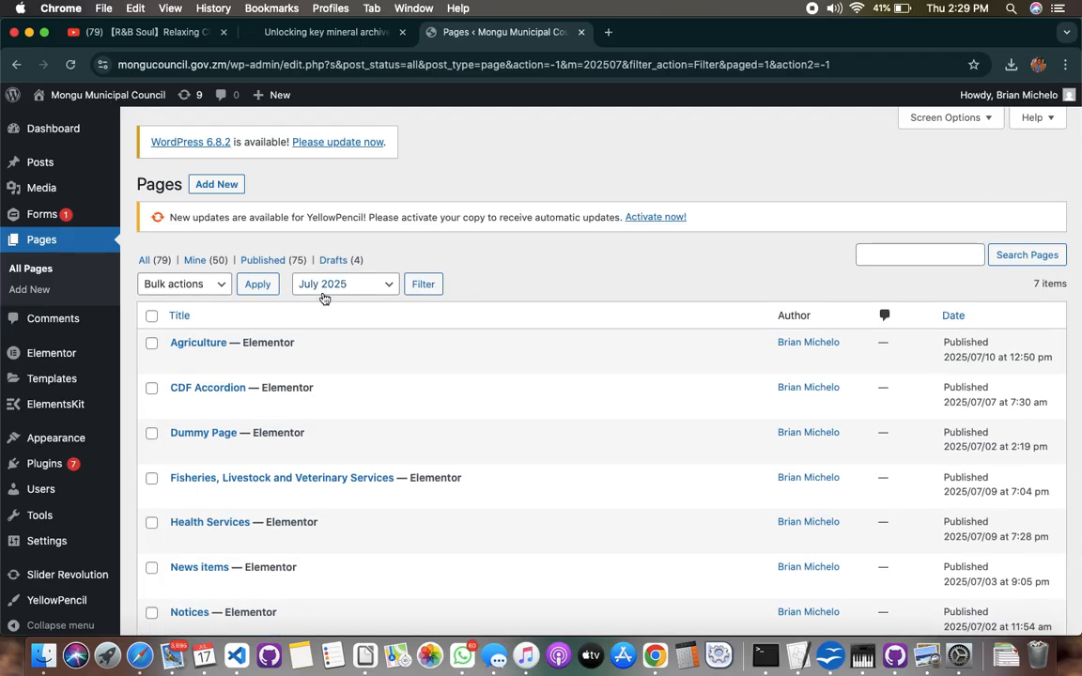
Open the CDF Accordion page for editing with Elementor
mouse_move(197, 397)
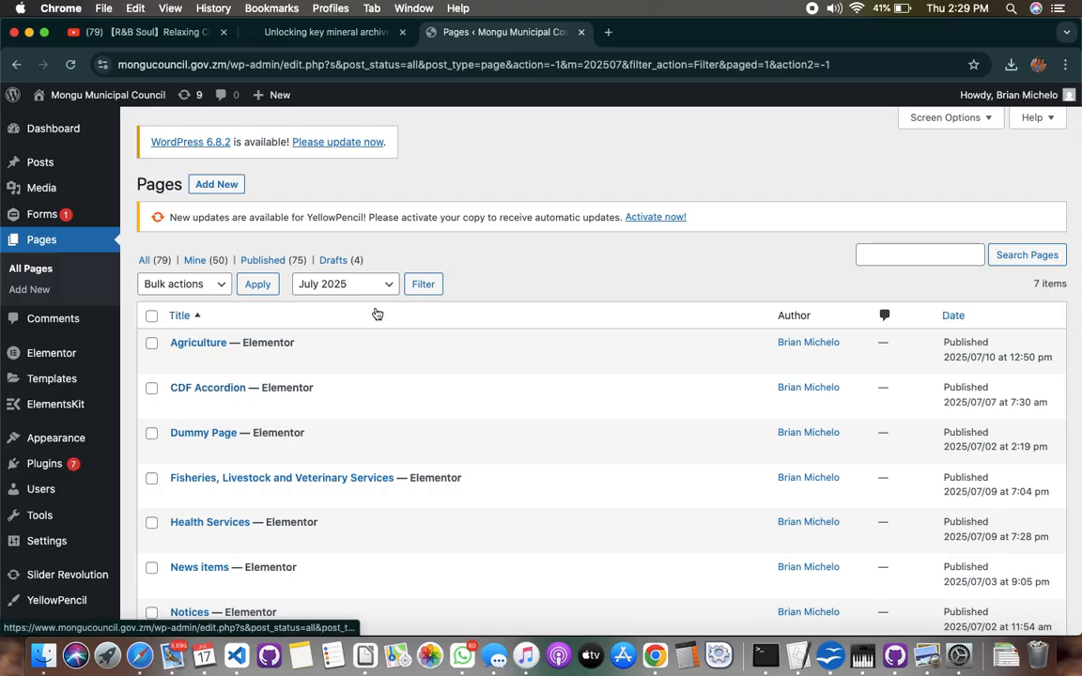
click(208, 391)
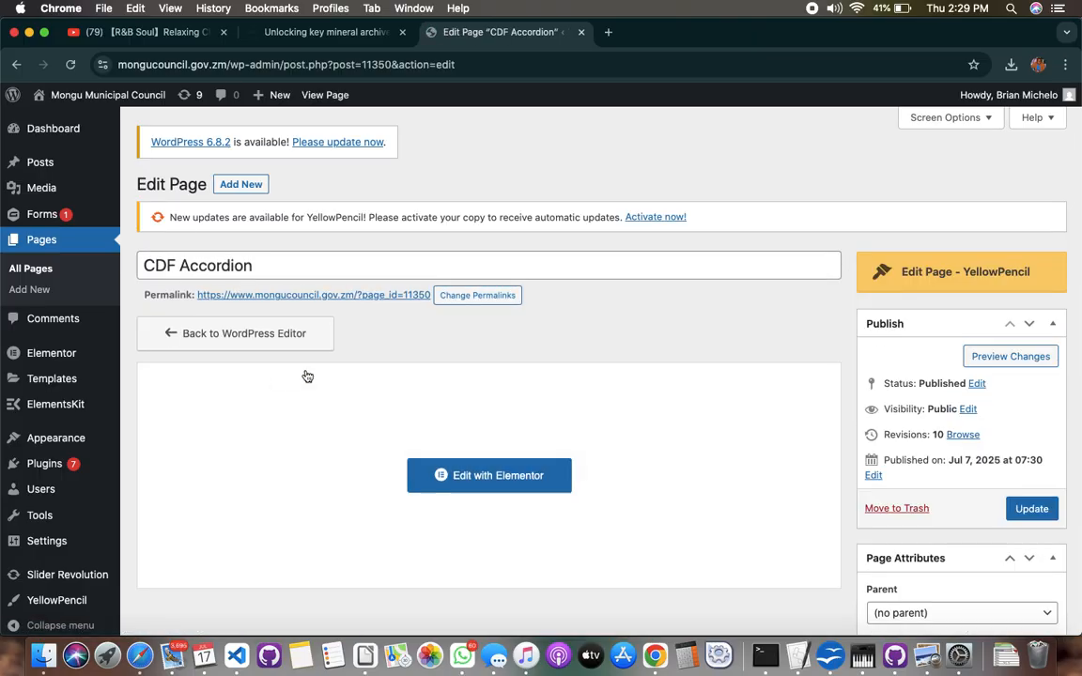
click(534, 477)
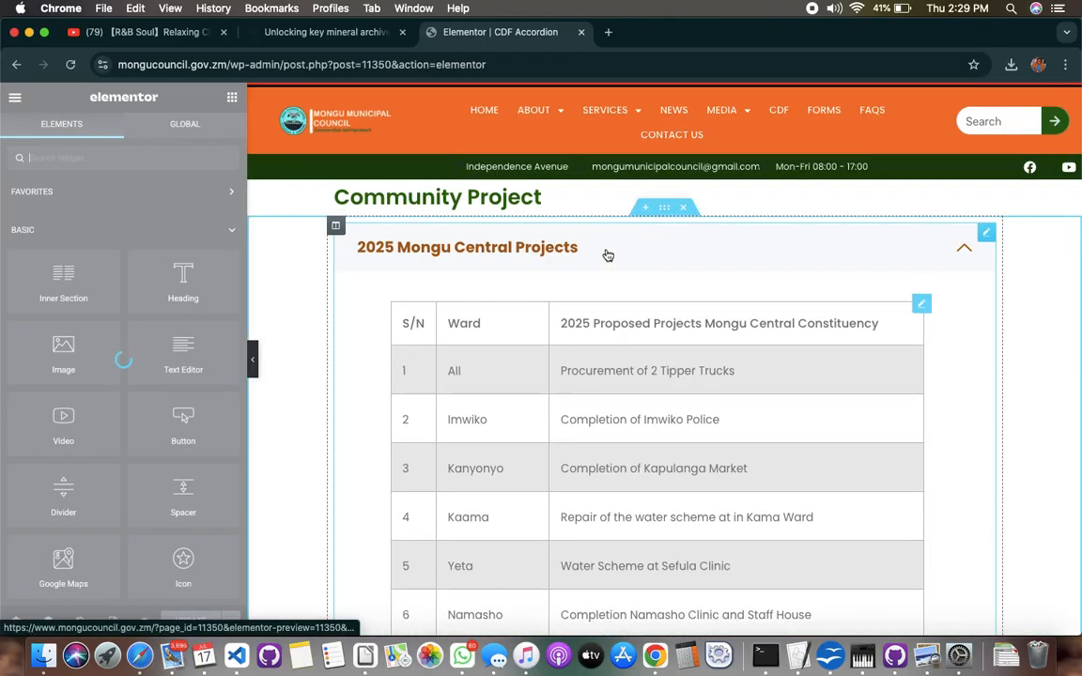
Examine the project table inside the 2025 Mongu Central Projects accordion item by expanding and collapsing it
click(965, 250)
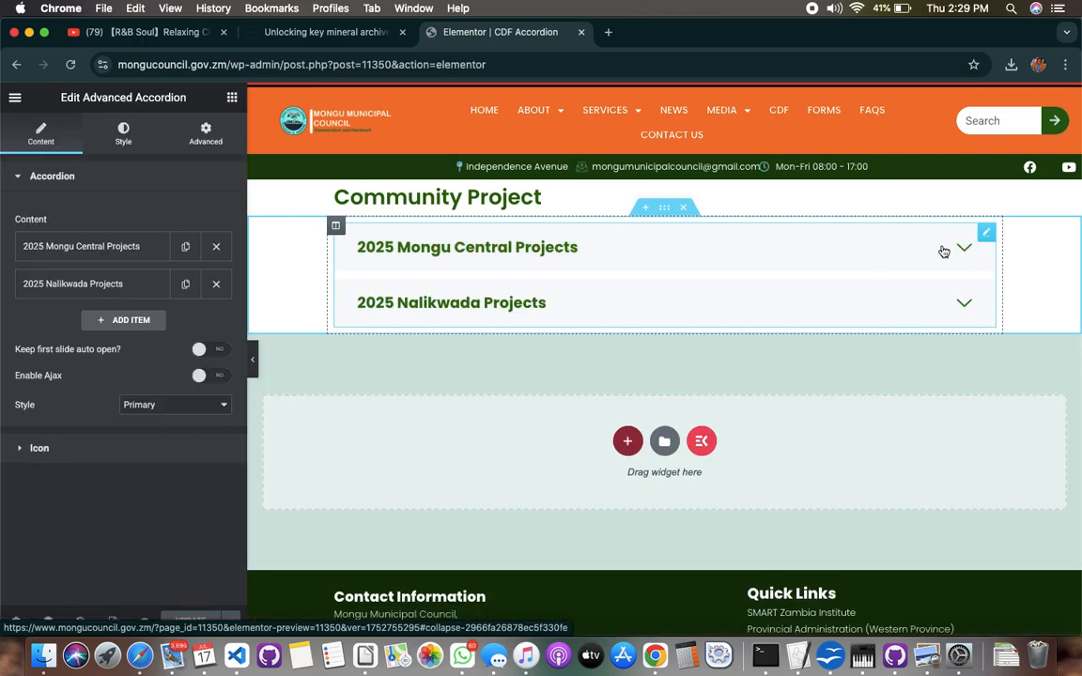
click(964, 248)
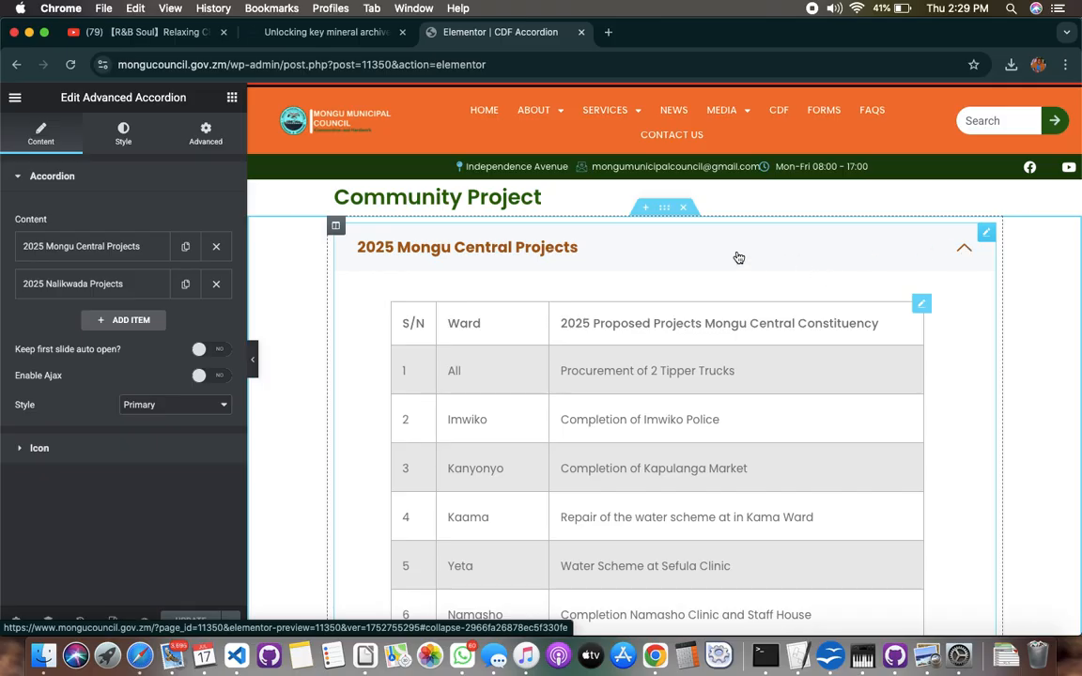
scroll(738, 258, down, 10)
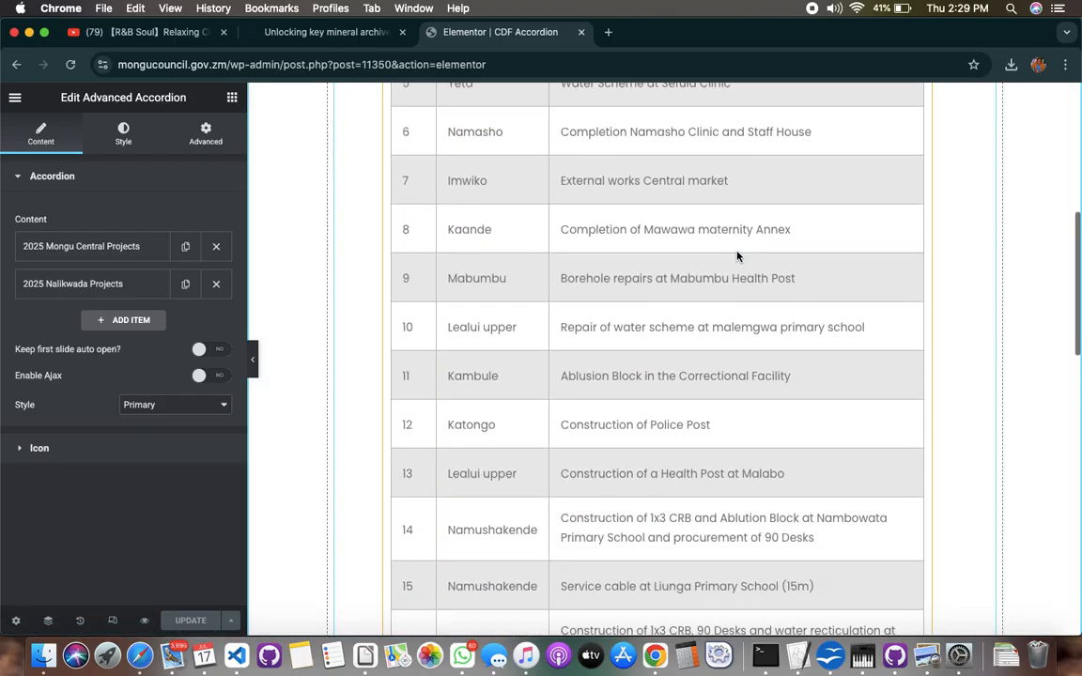
scroll(738, 255, down, 10)
scroll(738, 248, up, 8)
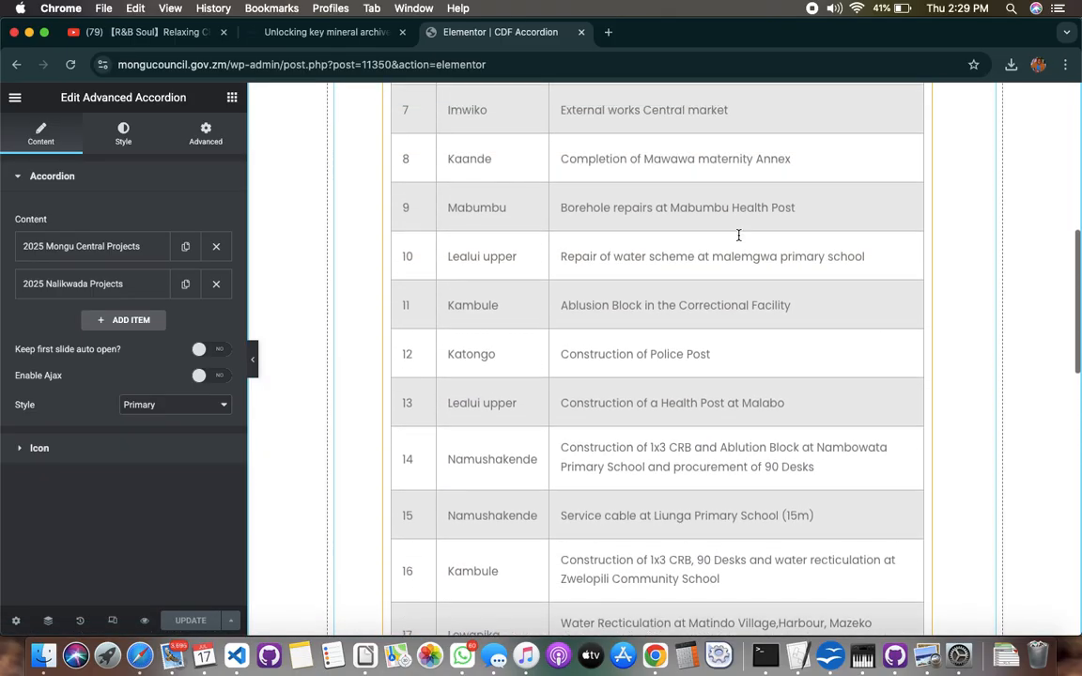
scroll(738, 235, up, 12)
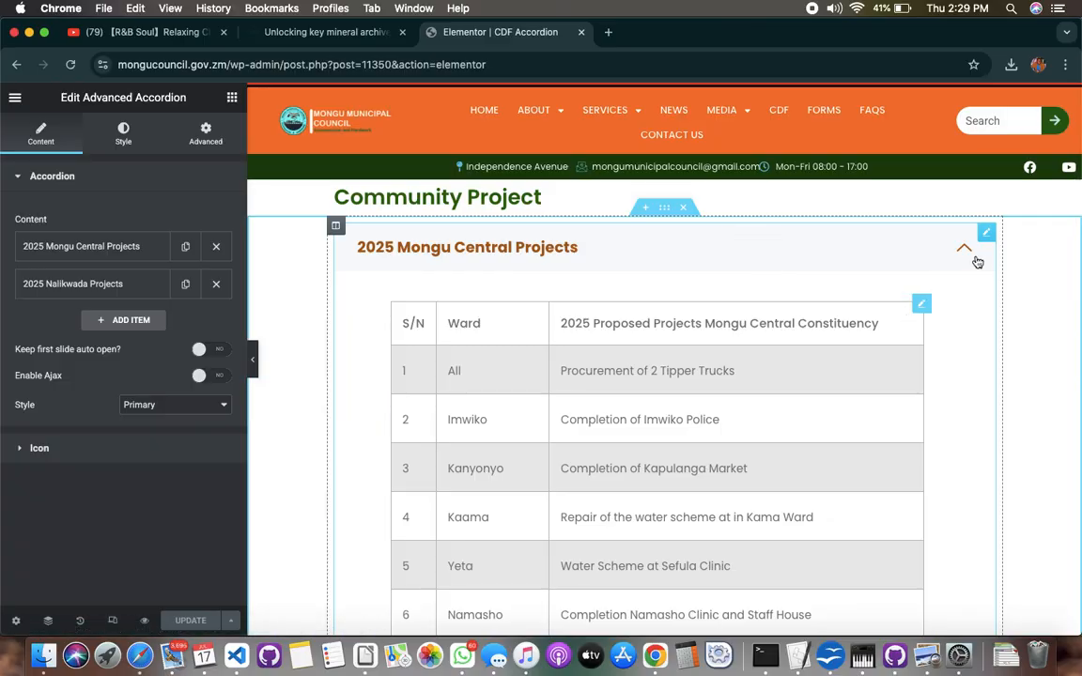
click(968, 253)
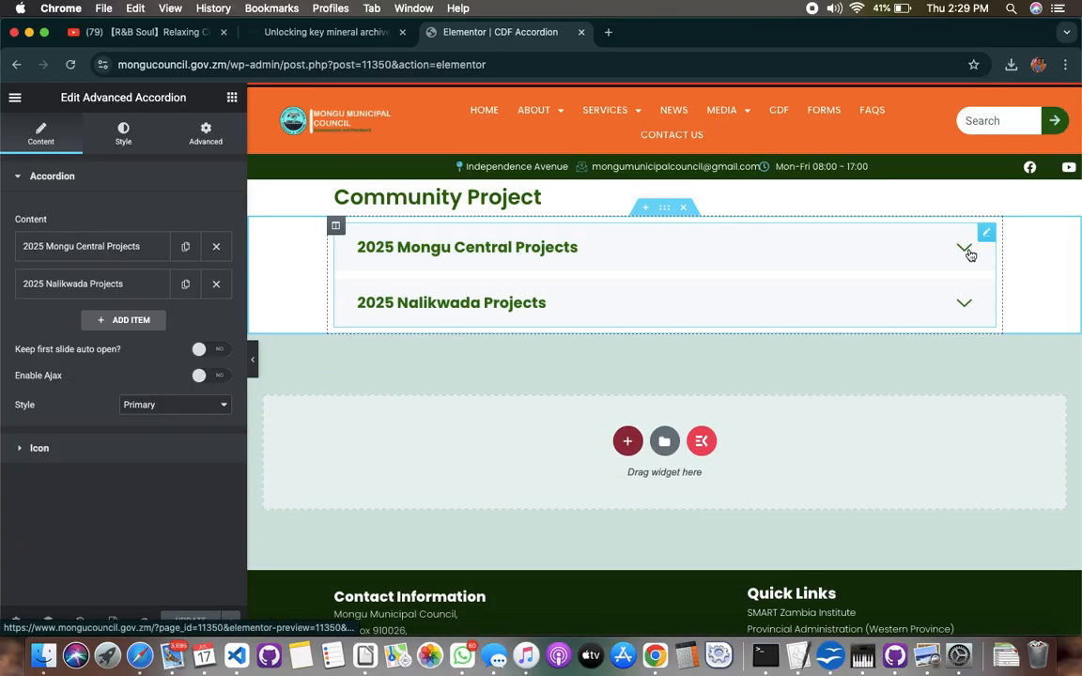
click(862, 253)
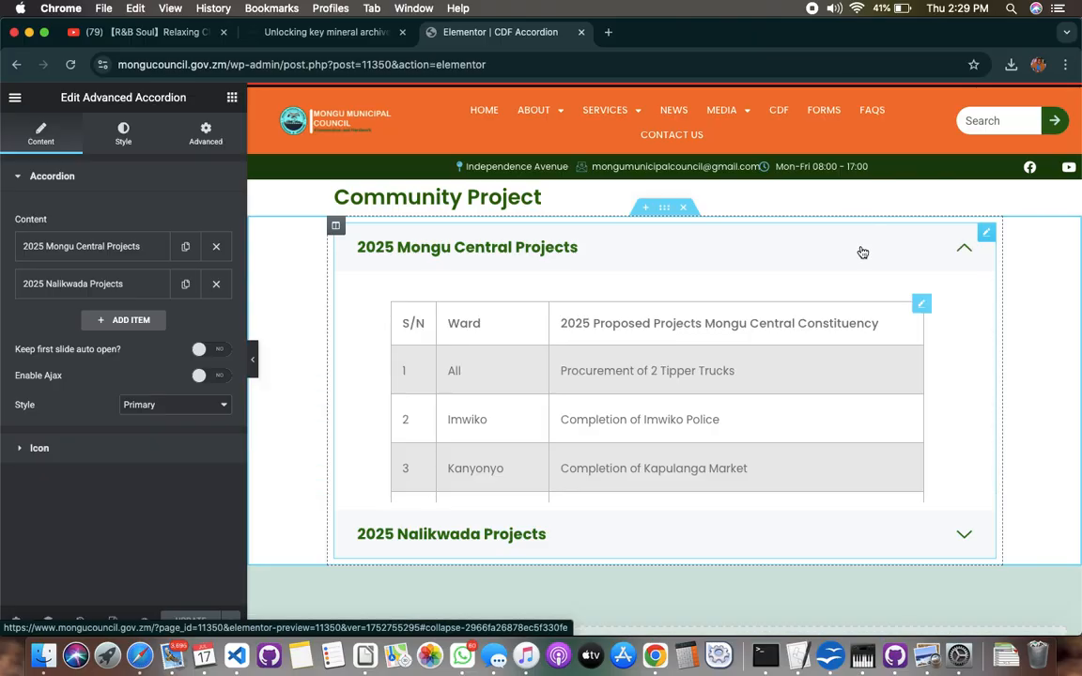
scroll(802, 296, down, 5)
scroll(761, 347, down, 3)
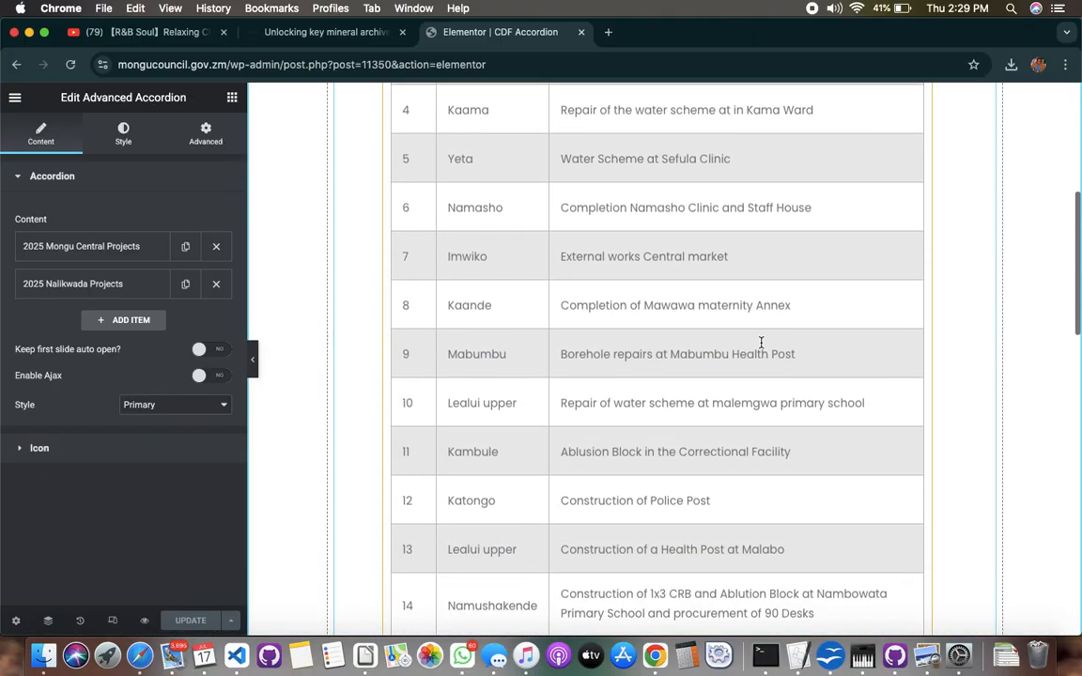
scroll(760, 347, up, 7)
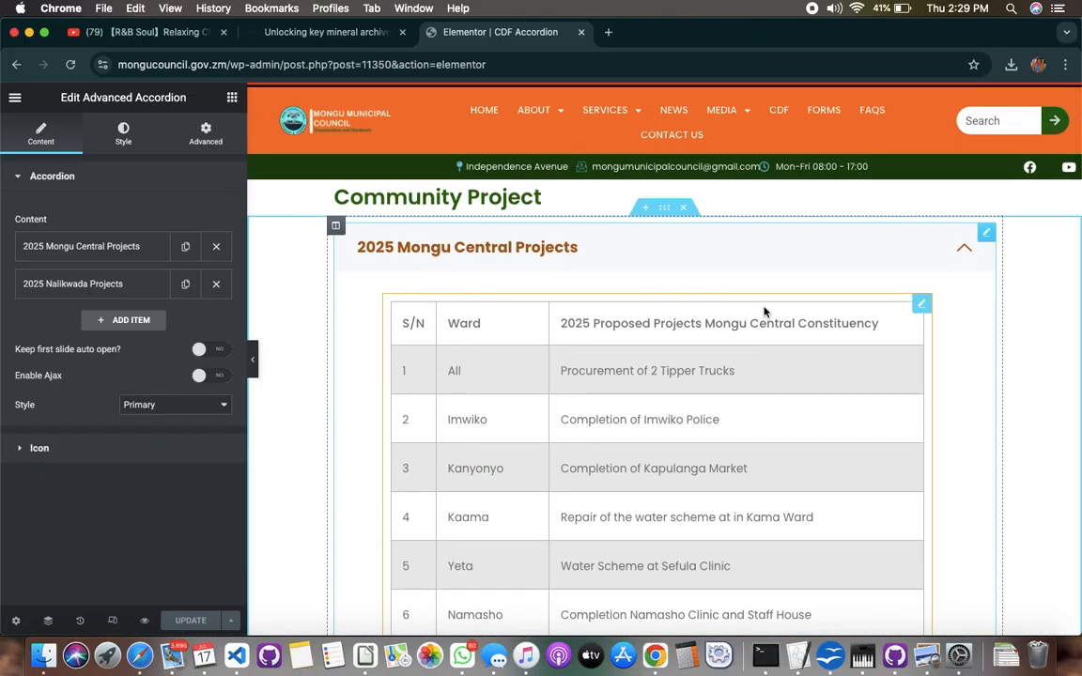
click(926, 255)
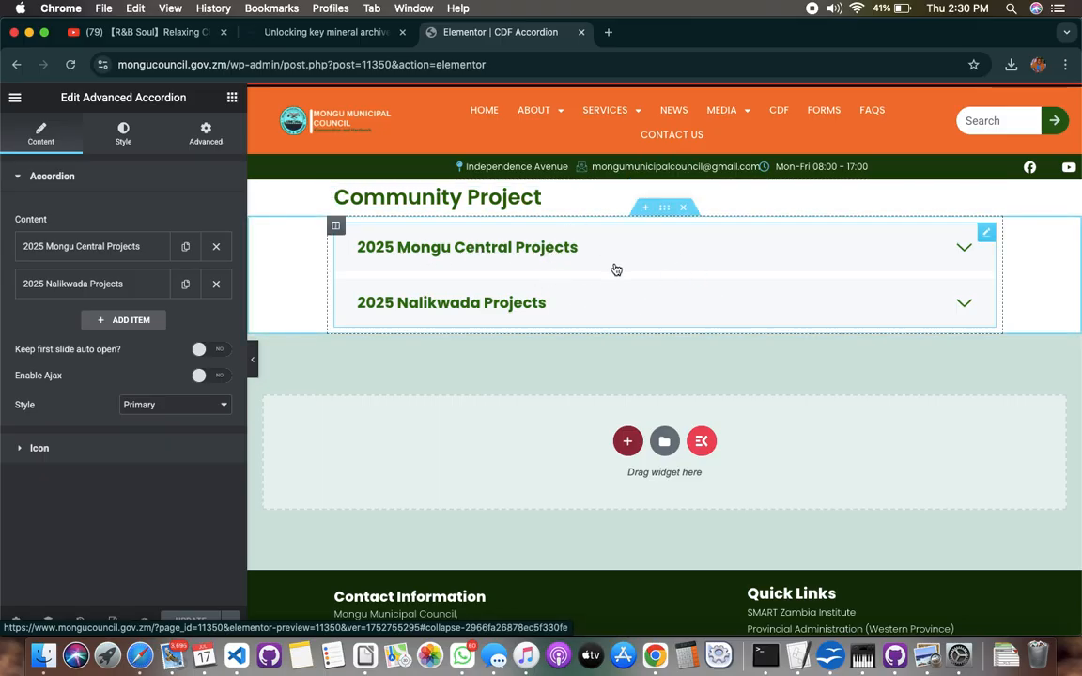
click(702, 271)
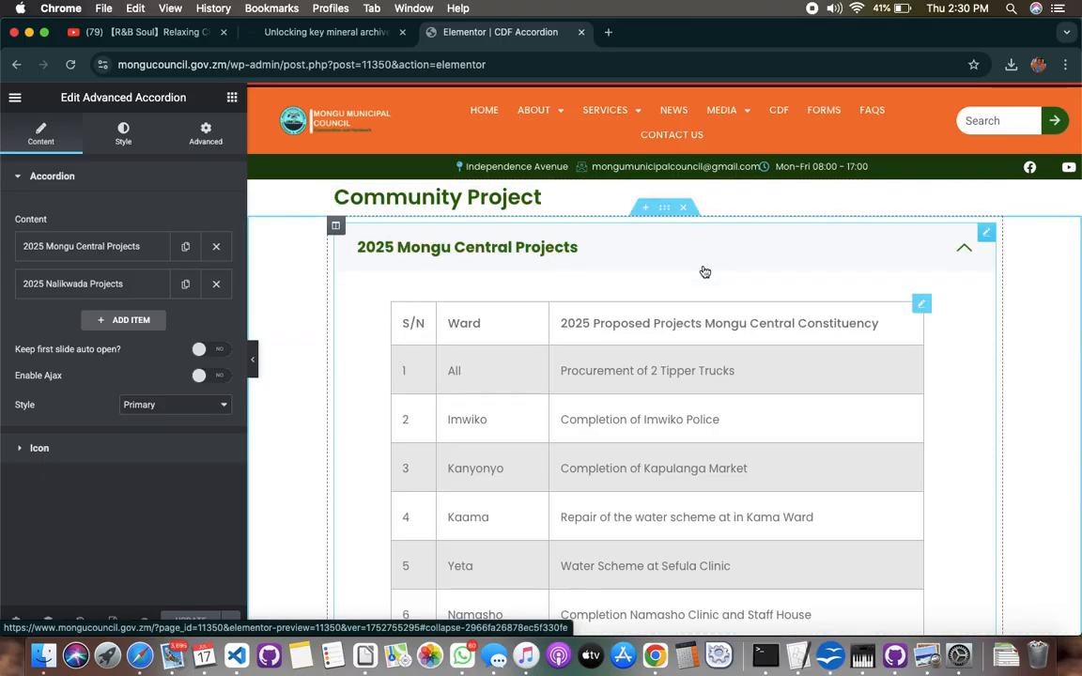
click(704, 271)
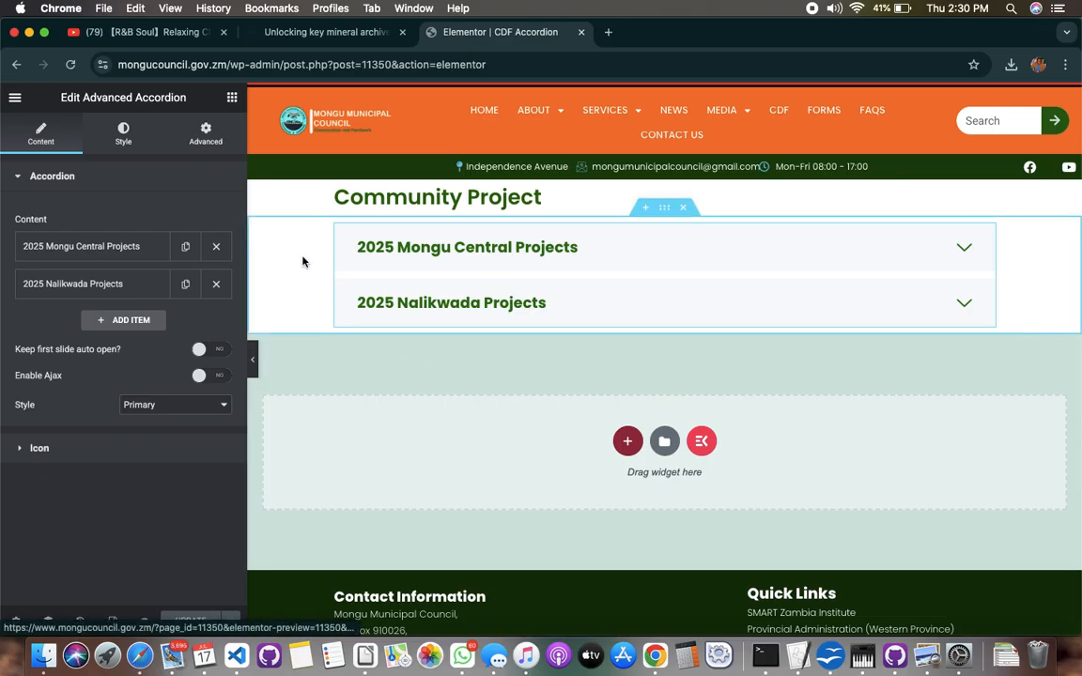
Add a Heading widget in a new section directly below the projects accordion
click(232, 97)
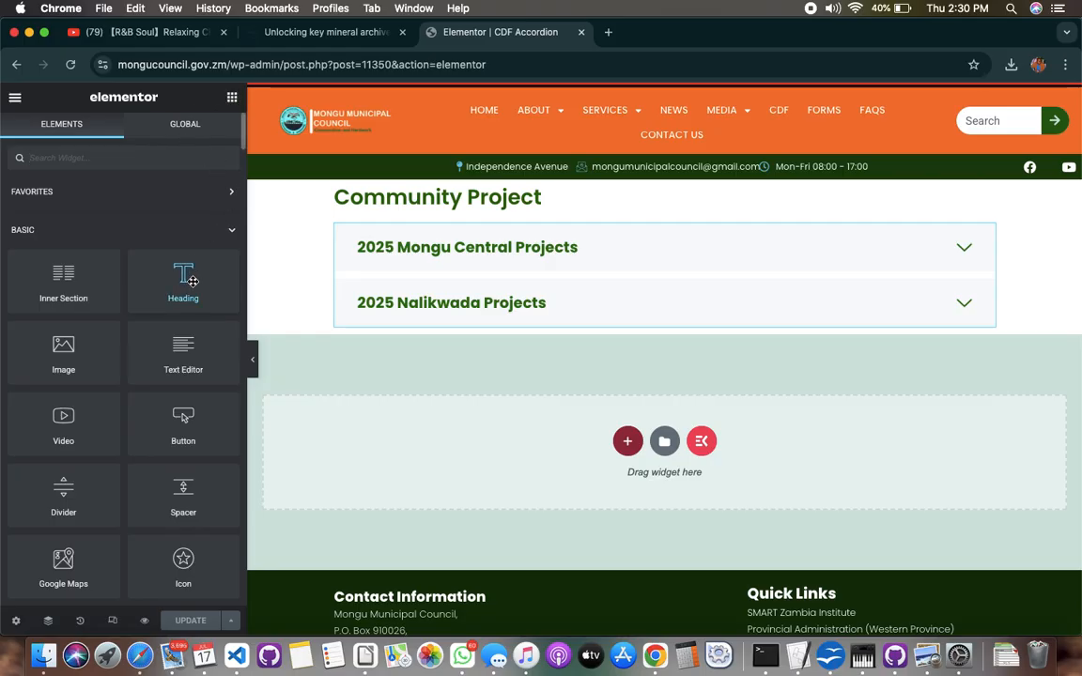
drag(191, 280, 381, 376)
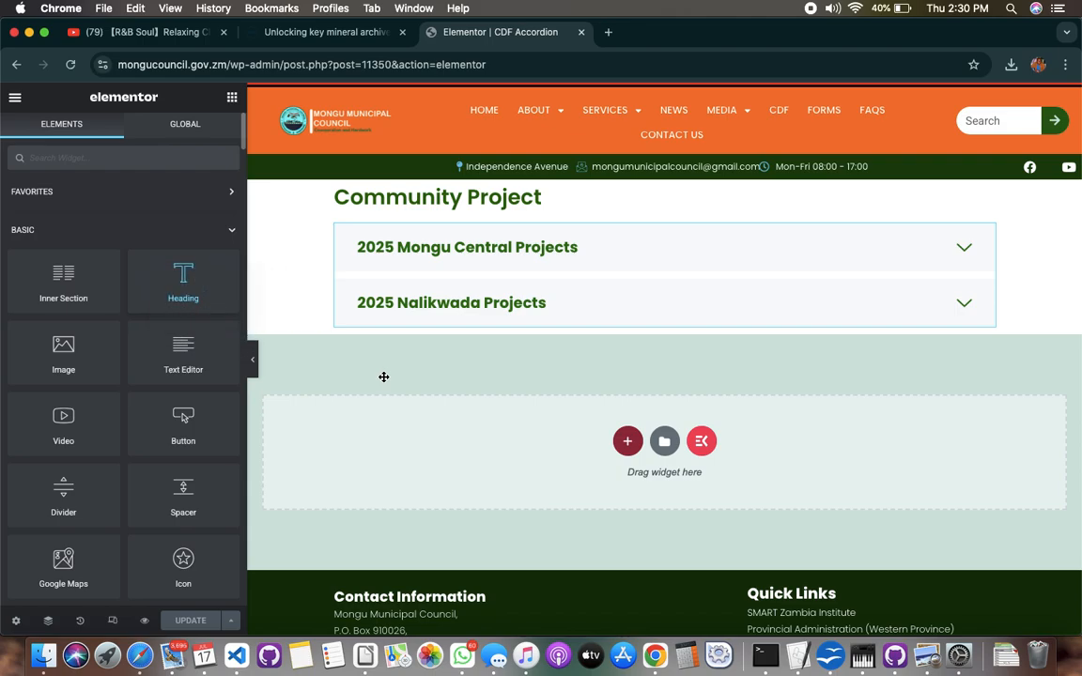
drag(199, 282, 369, 442)
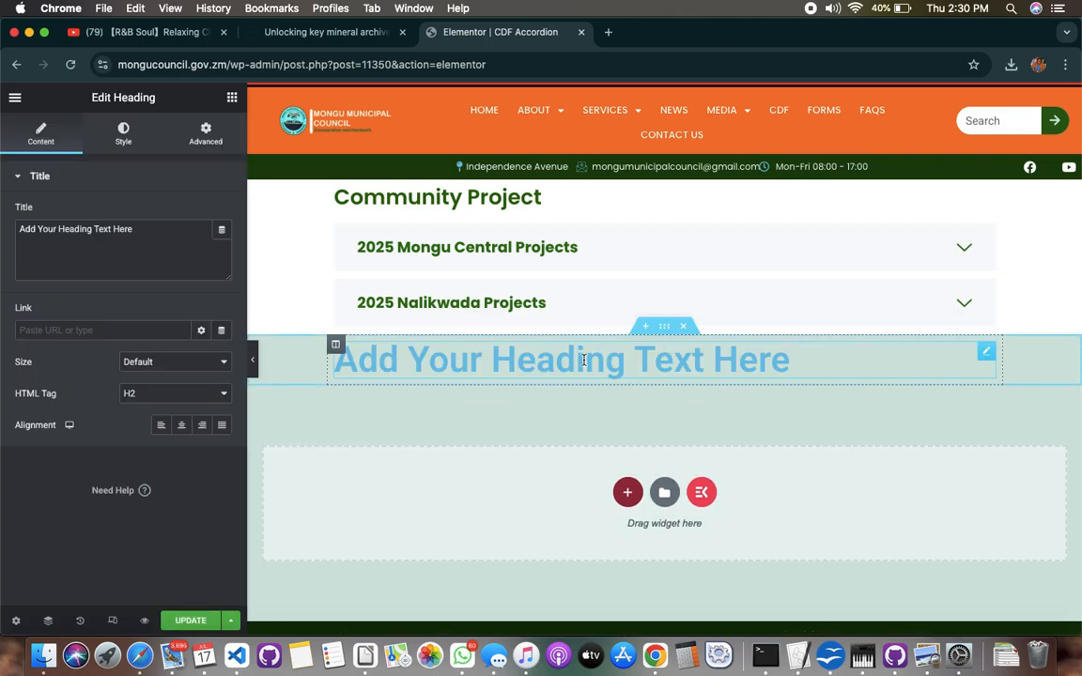
Replace the new heading's placeholder title with "Downloads"
click(145, 240)
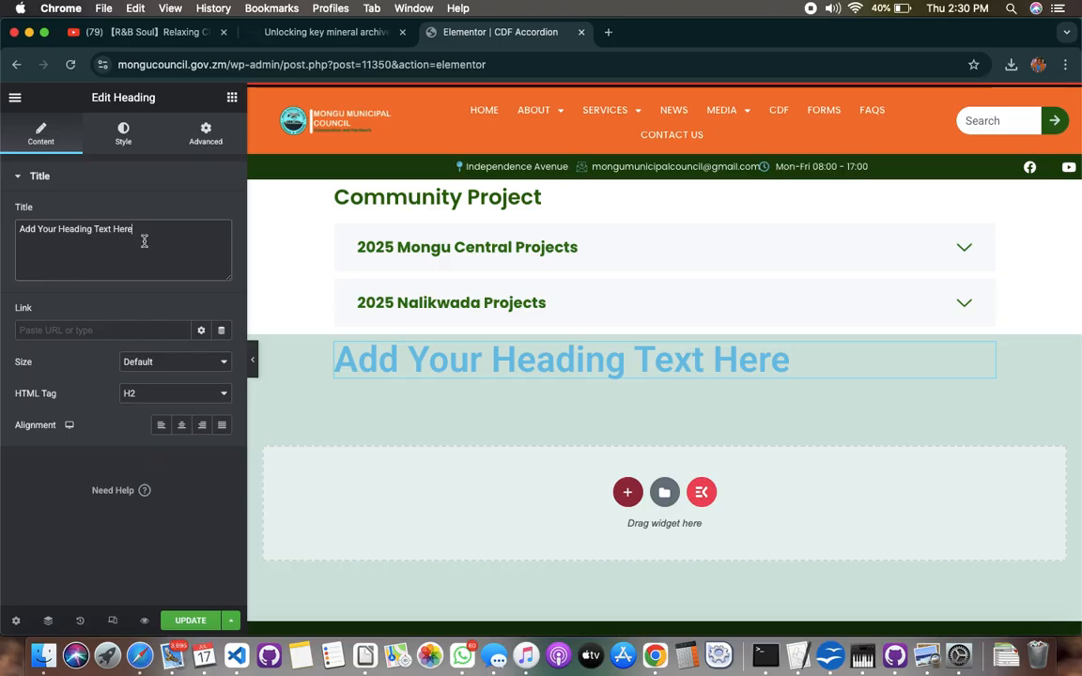
key(super+a)
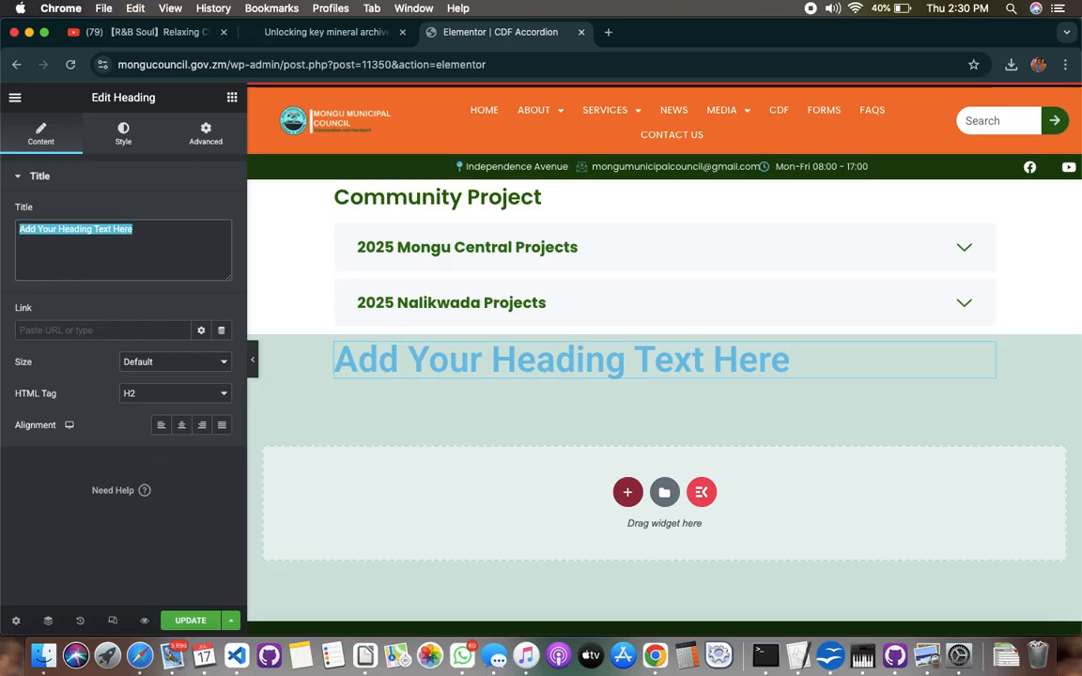
text(dw)
key(BackSpace)
key(BackSpace)
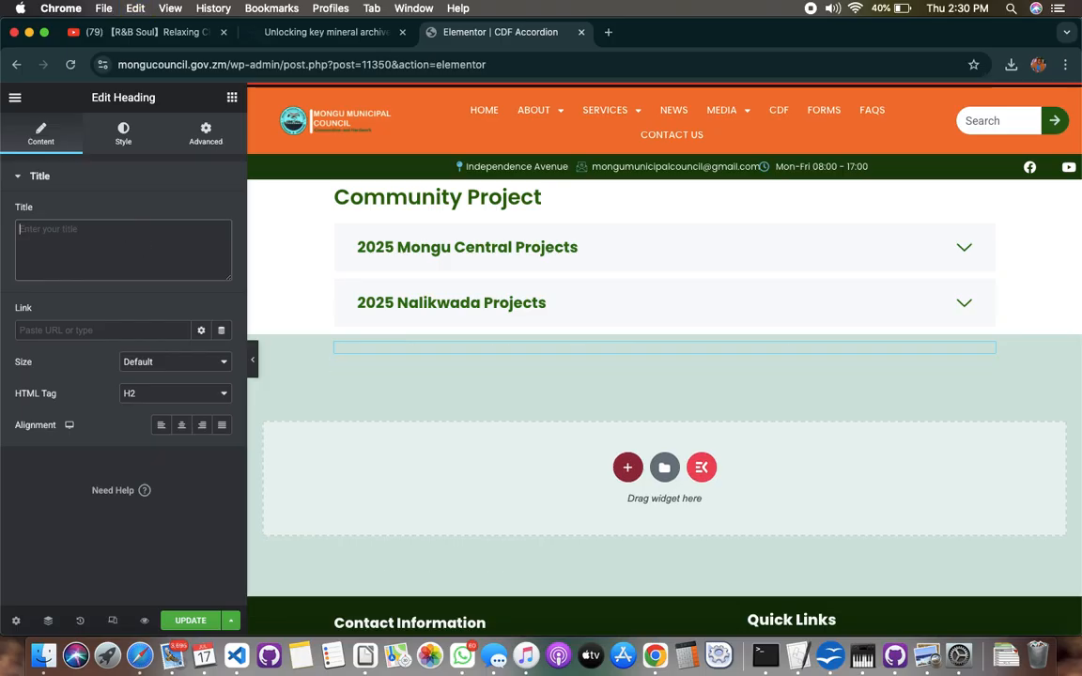
text(Dwnloa)
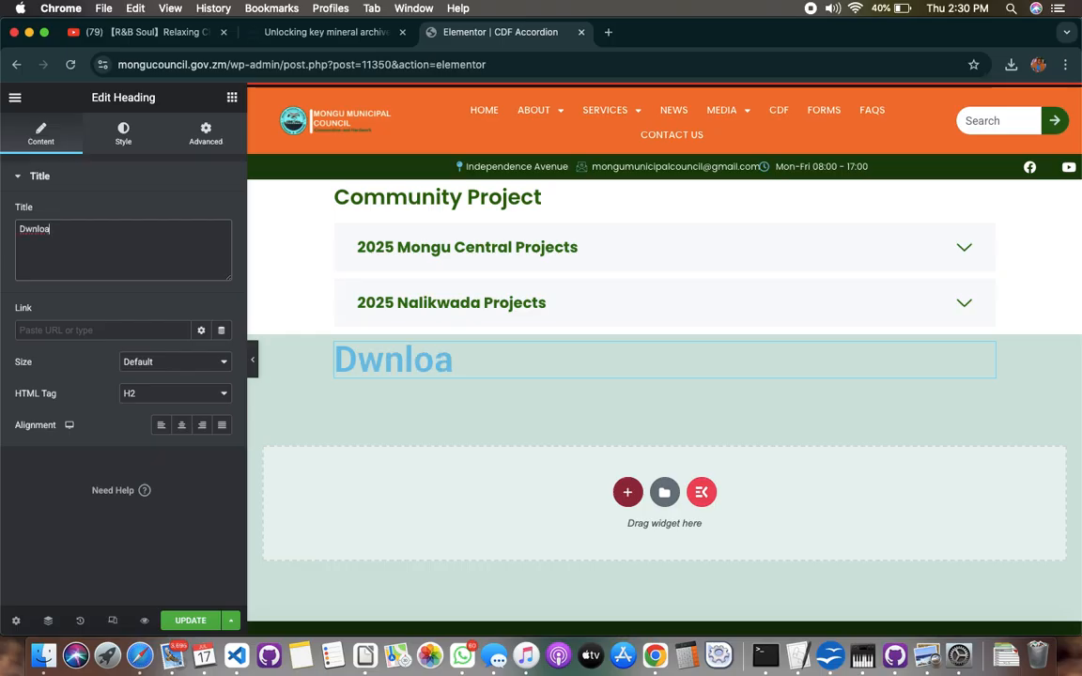
key(BackSpace)
key(BackSpace)
key(BackSpace)
key(BackSpace)
key(BackSpace)
key(BackSpace)
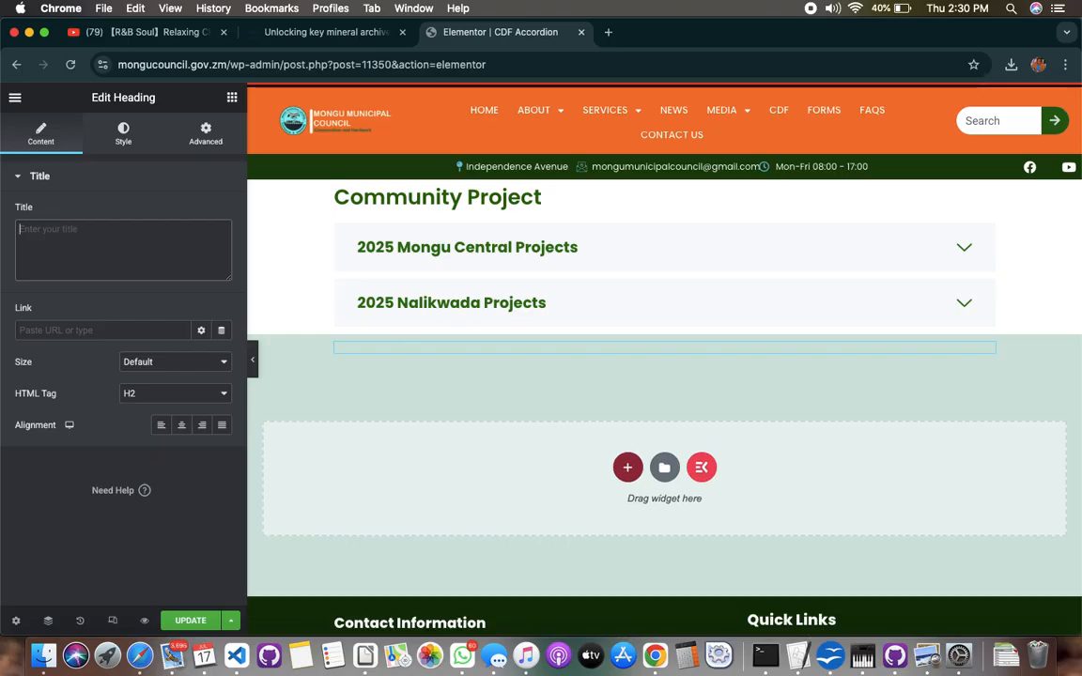
text(Downlo)
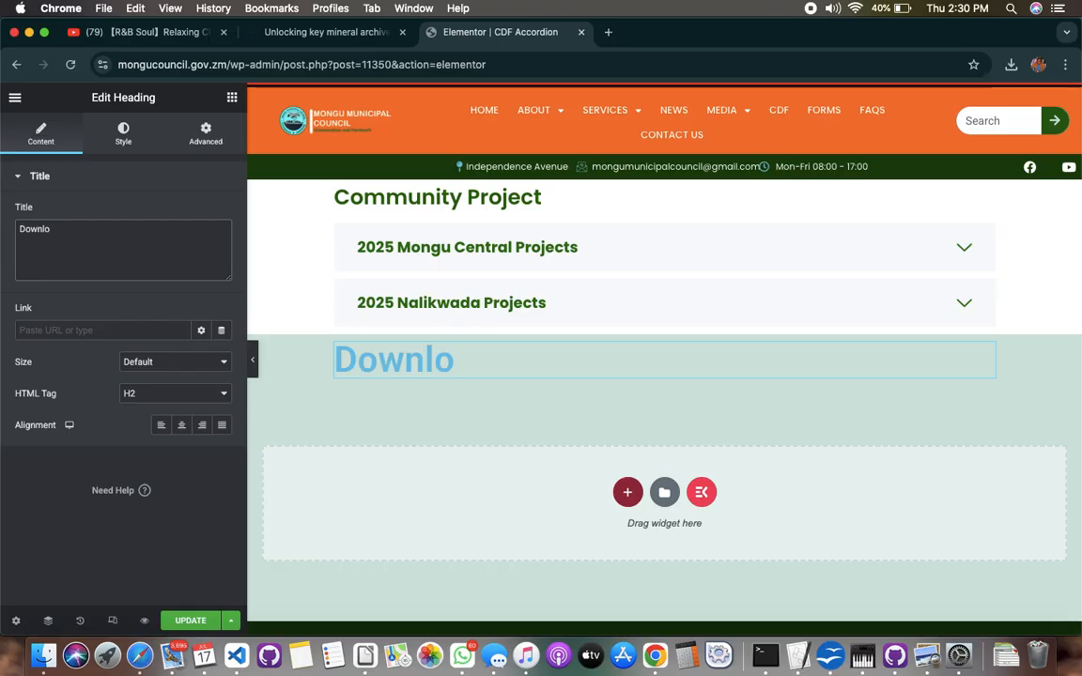
text(adables)
key(BackSpace)
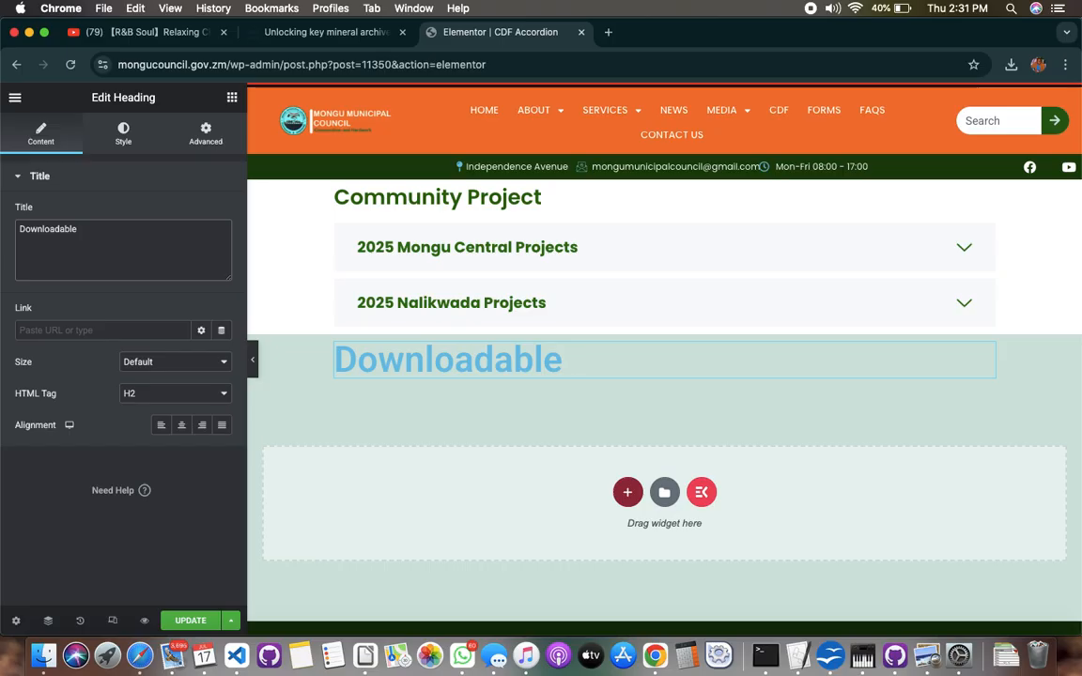
key(BackSpace)
key(BackSpace)
key(BackSpace)
key(BackSpace)
text(s)
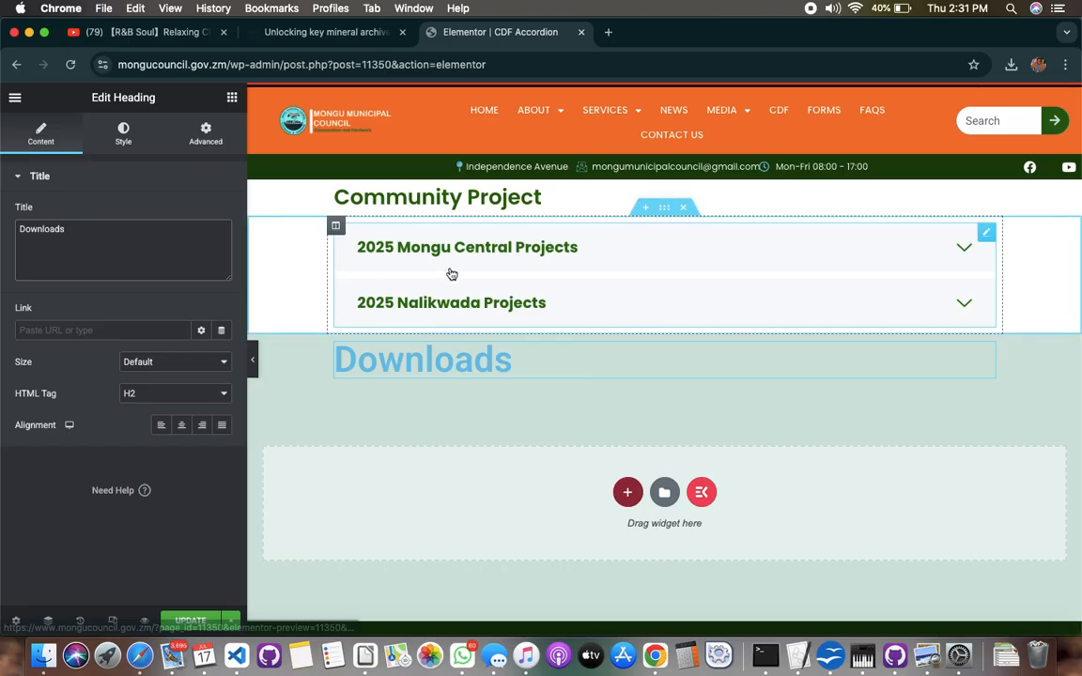
Set the Downloads heading's text color to #034F26
click(546, 254)
click(546, 252)
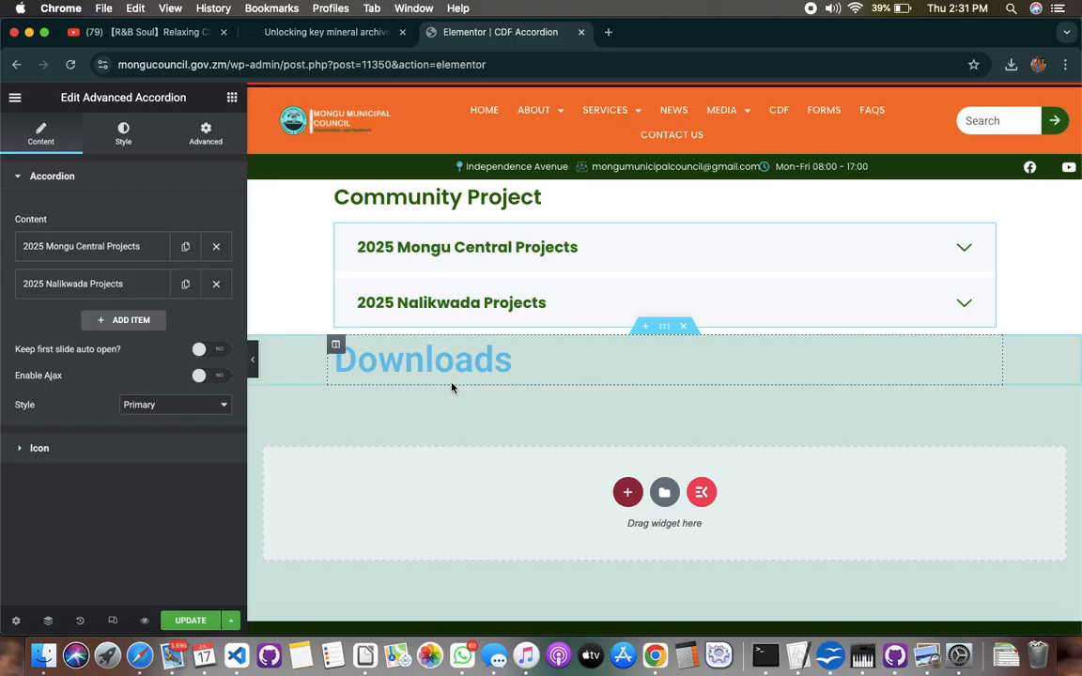
click(465, 349)
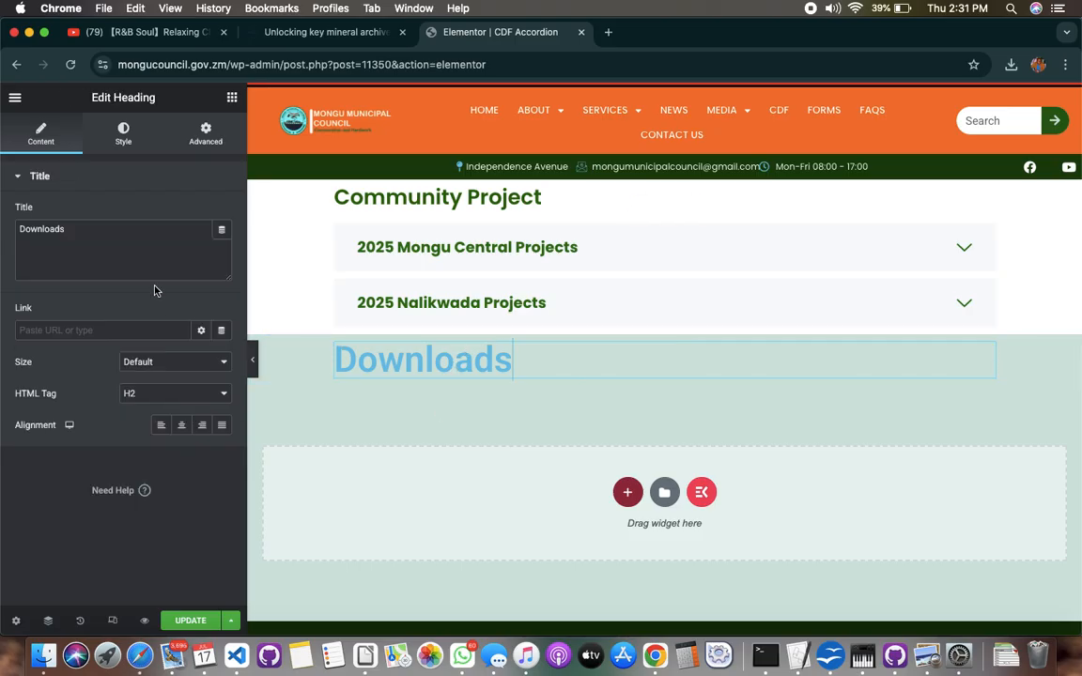
click(126, 141)
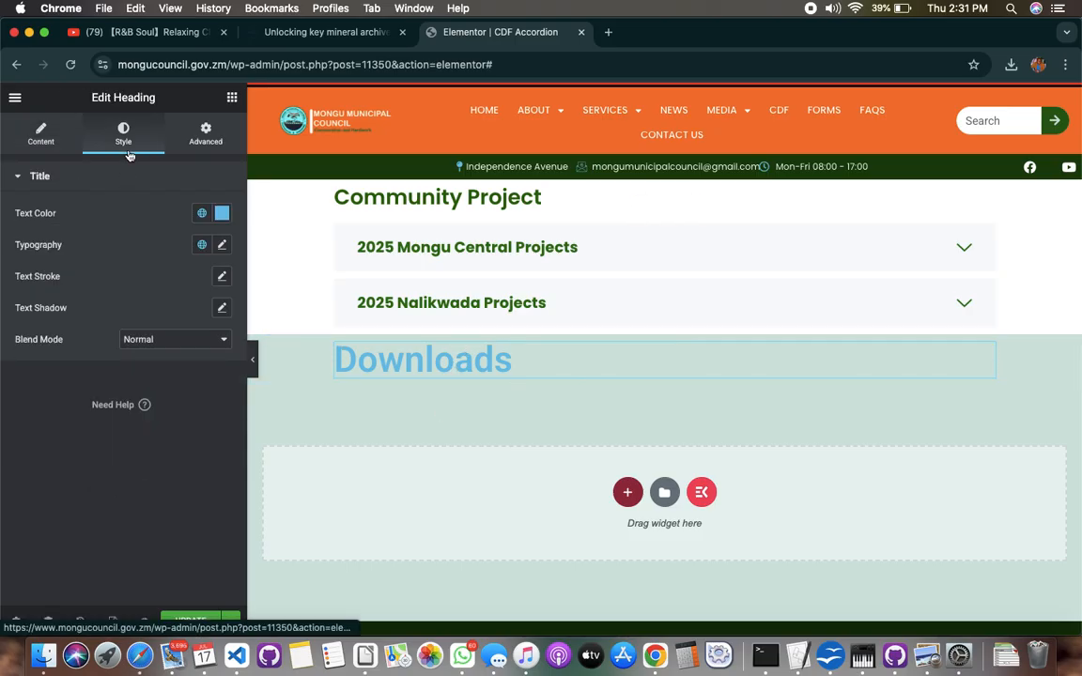
click(221, 213)
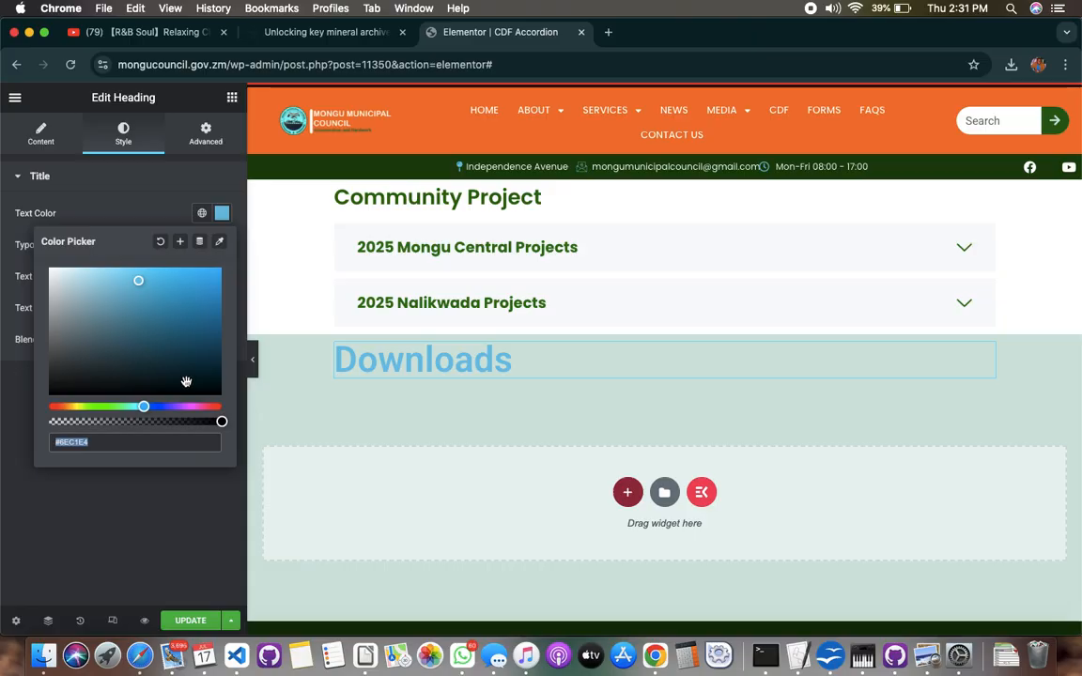
text(#034F26)
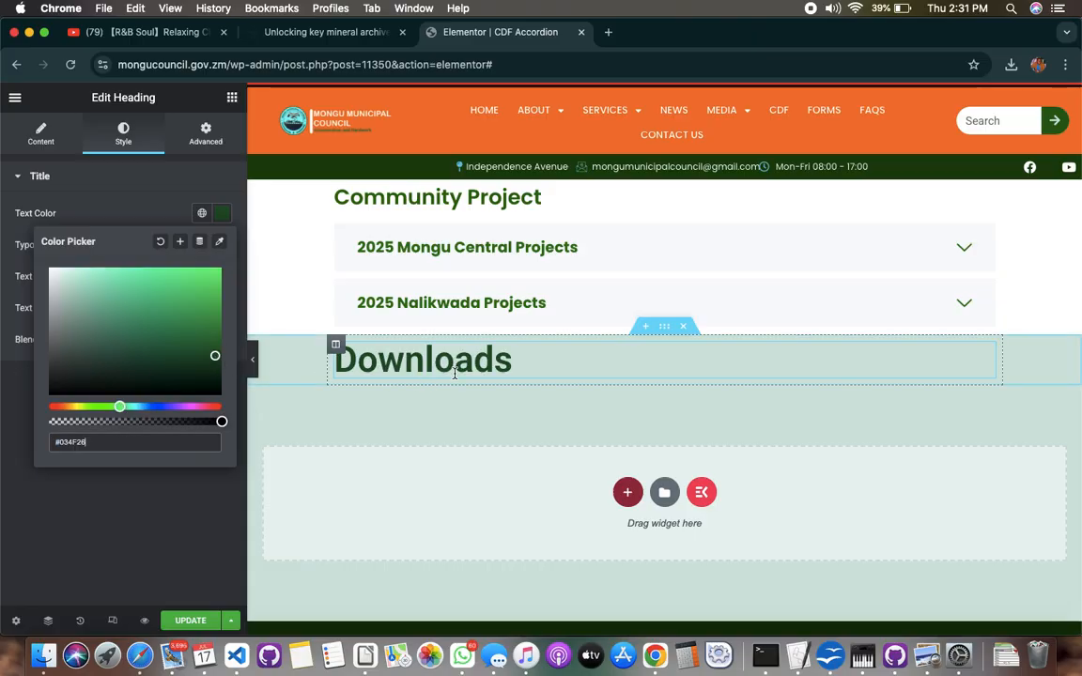
click(131, 177)
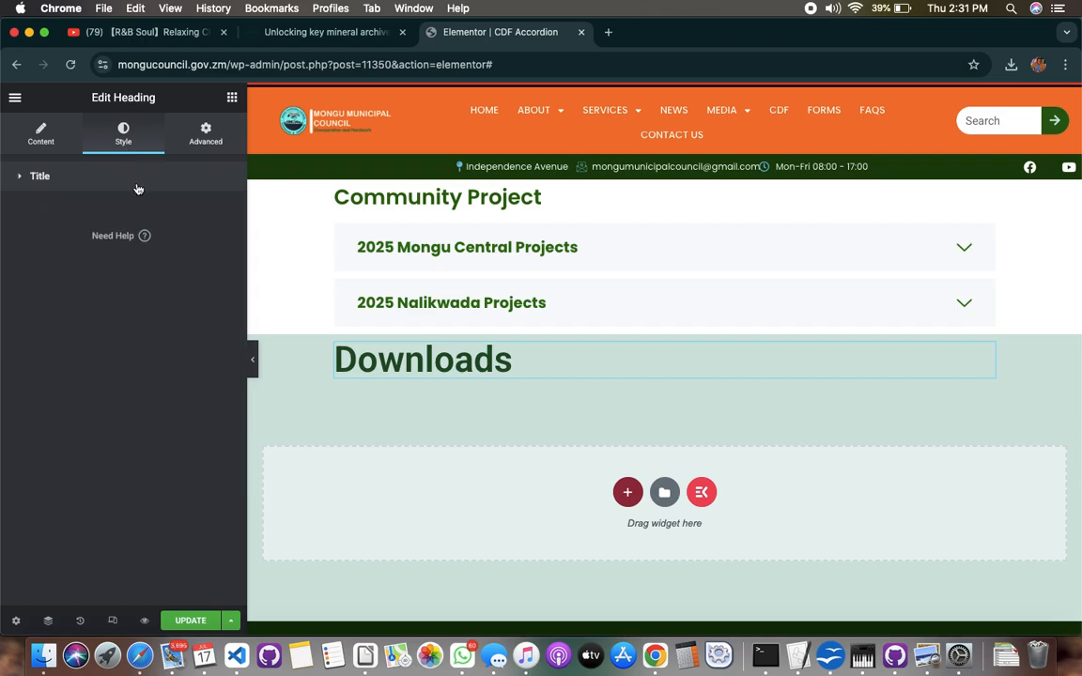
Set the Downloads heading's font size to 17 px
click(132, 173)
click(223, 246)
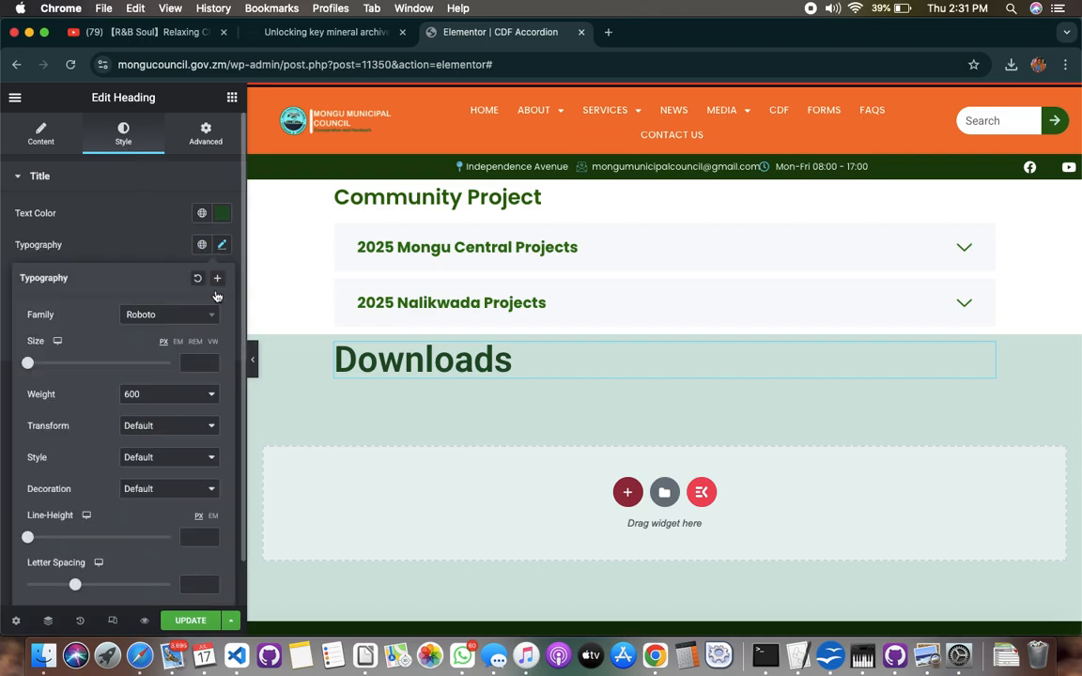
click(192, 365)
text(17)
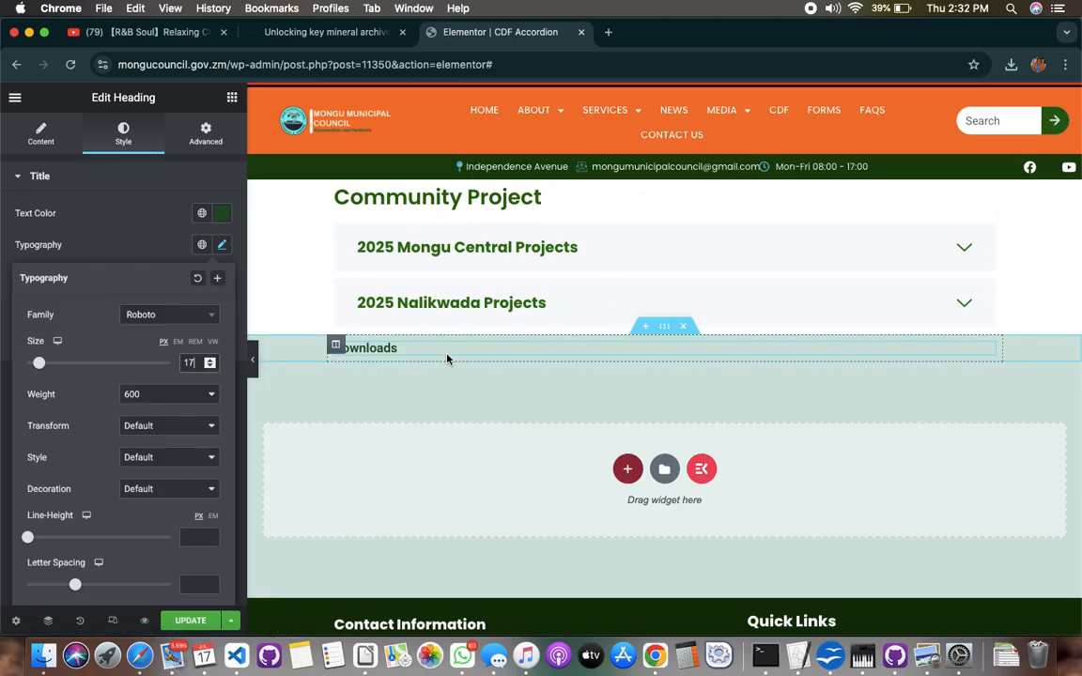
Give the section holding the Downloads heading a classic background in white, #FFFFFF
click(665, 328)
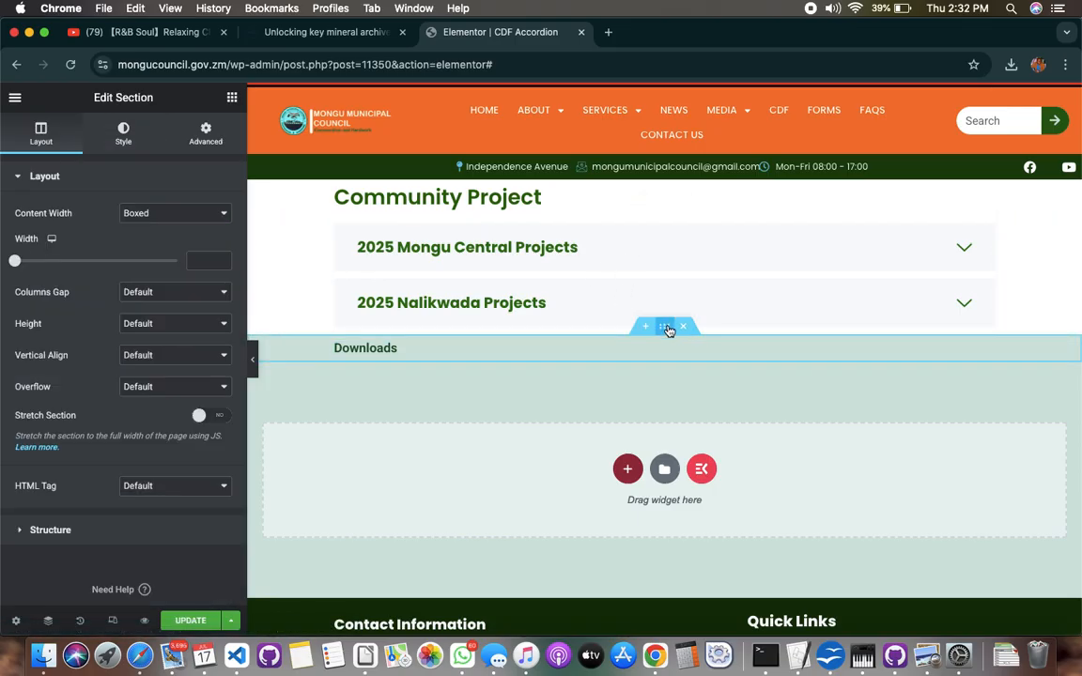
click(123, 136)
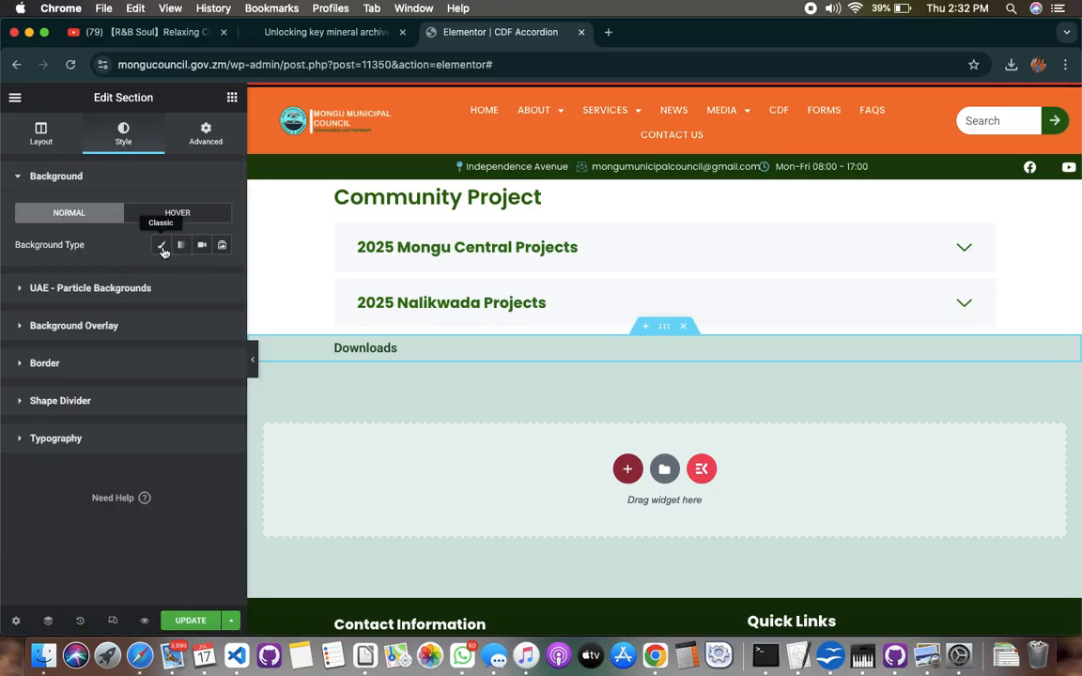
click(161, 246)
click(222, 278)
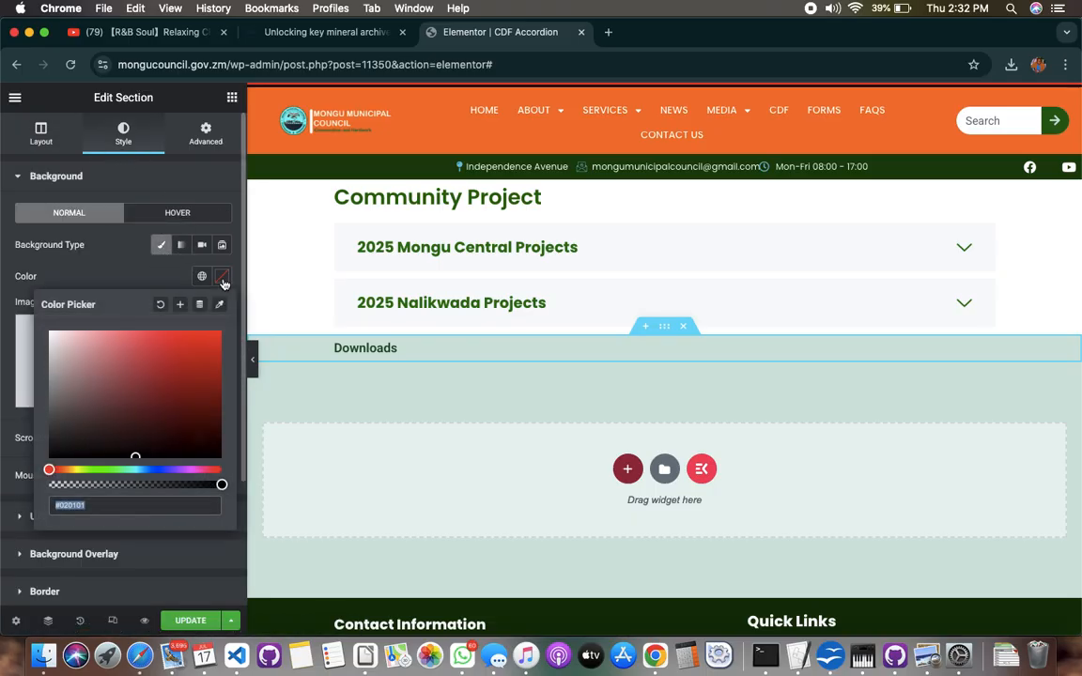
click(57, 335)
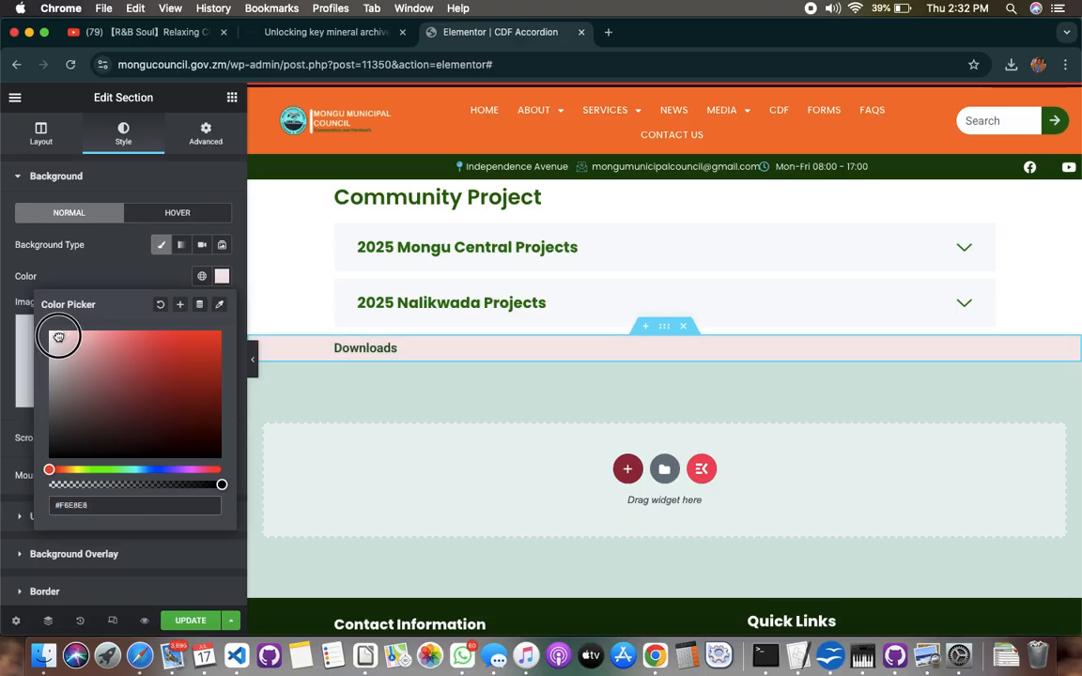
drag(57, 335, 48, 330)
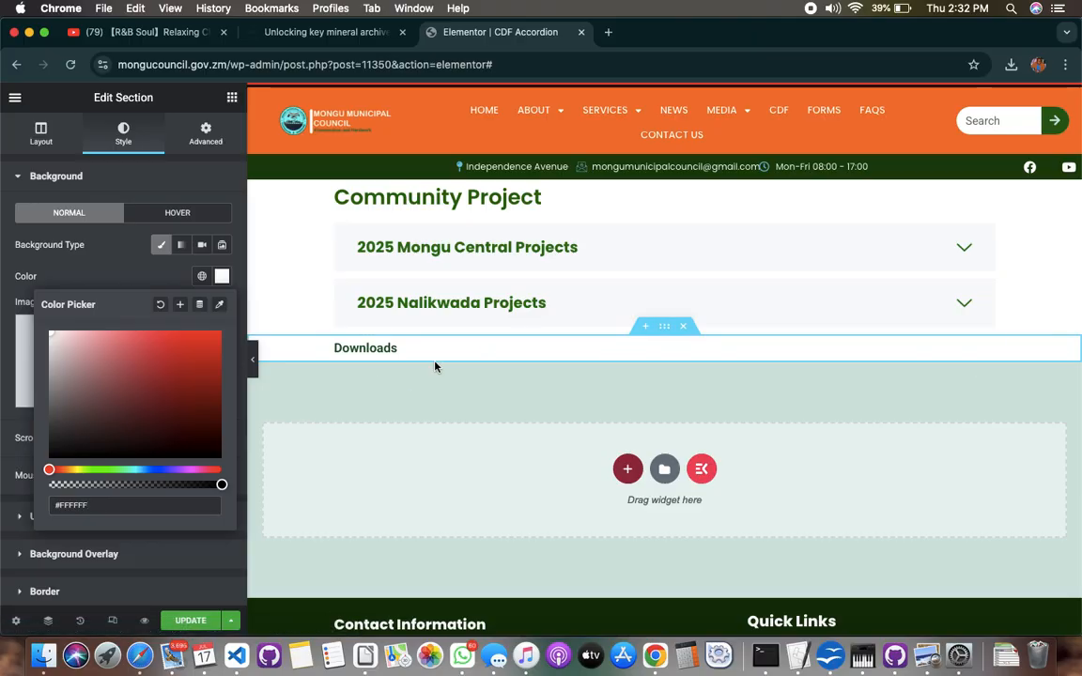
Increase the Downloads heading's typography size to 21 px
click(478, 348)
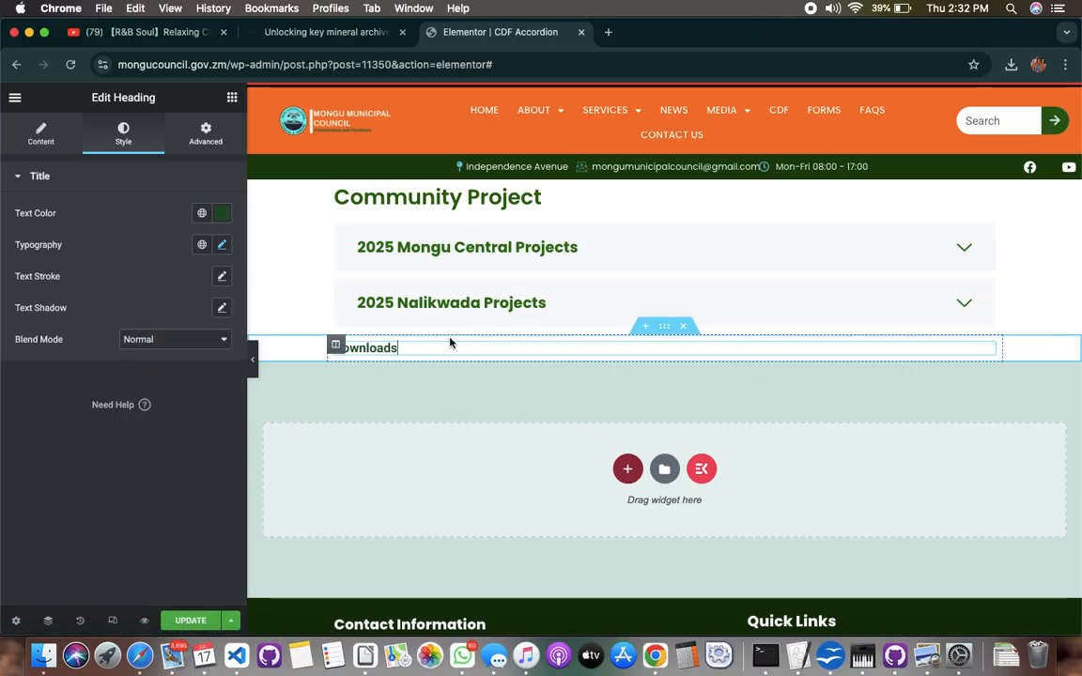
click(221, 244)
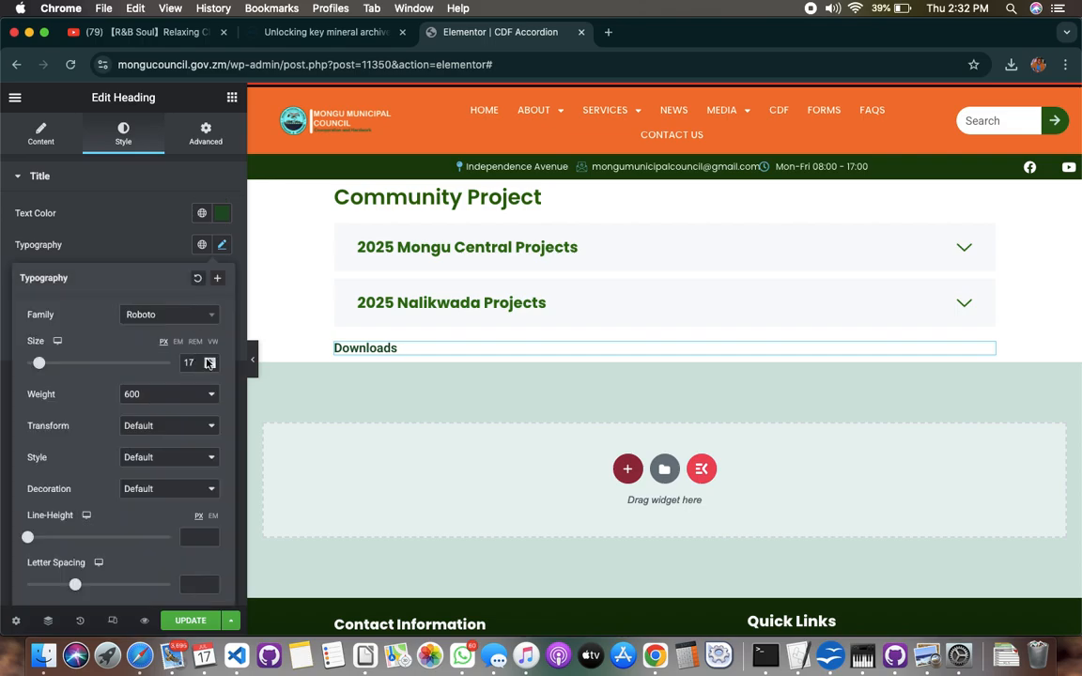
click(208, 360)
click(207, 359)
click(207, 359)
click(208, 359)
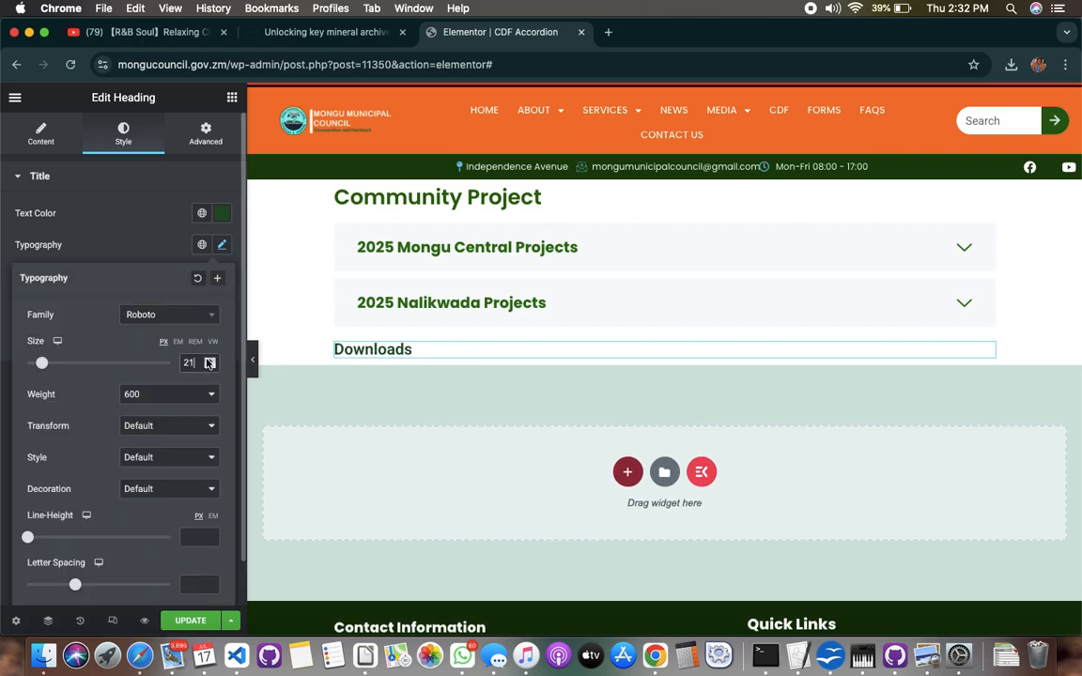
click(358, 416)
click(517, 354)
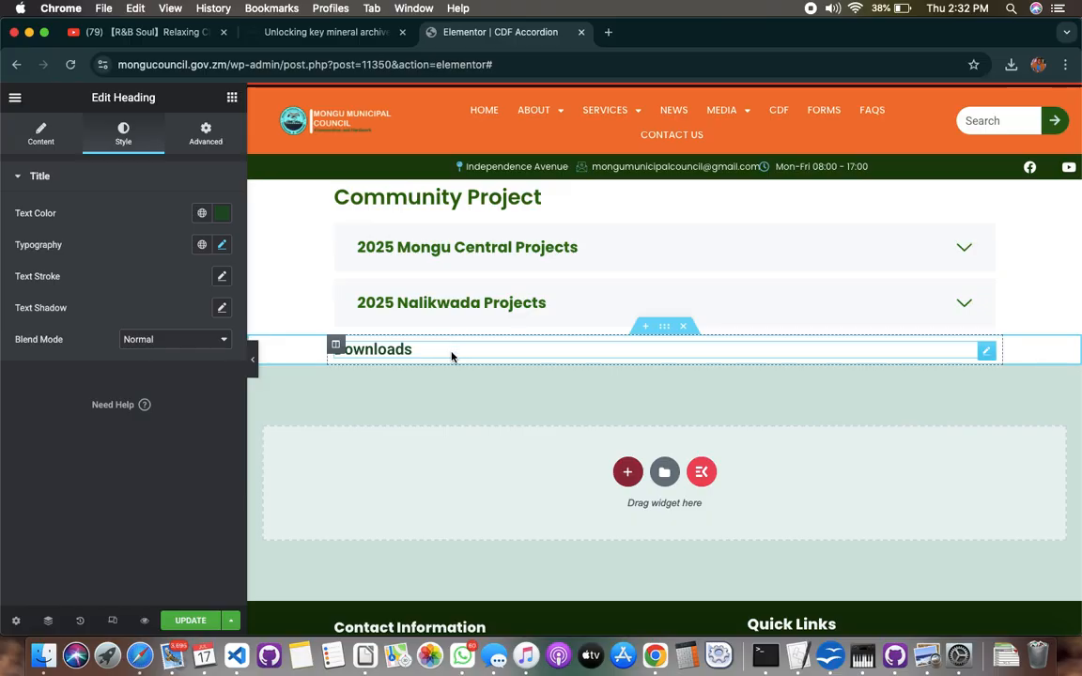
Set the boxed content width of the Downloads heading's section to 1200
click(666, 330)
click(39, 142)
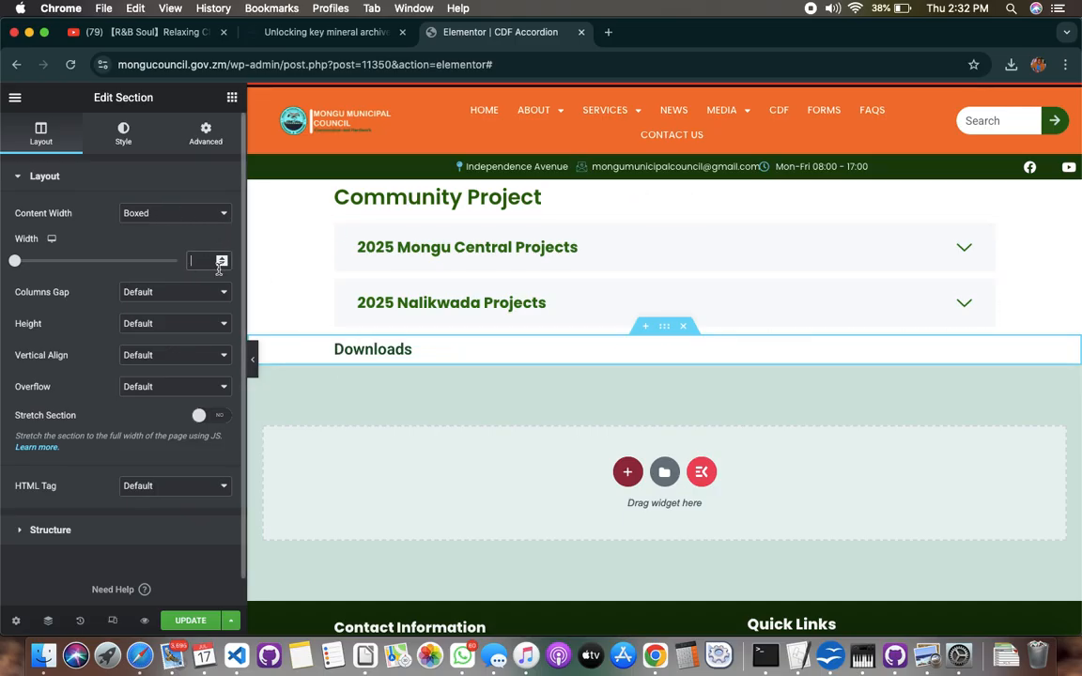
text(1200)
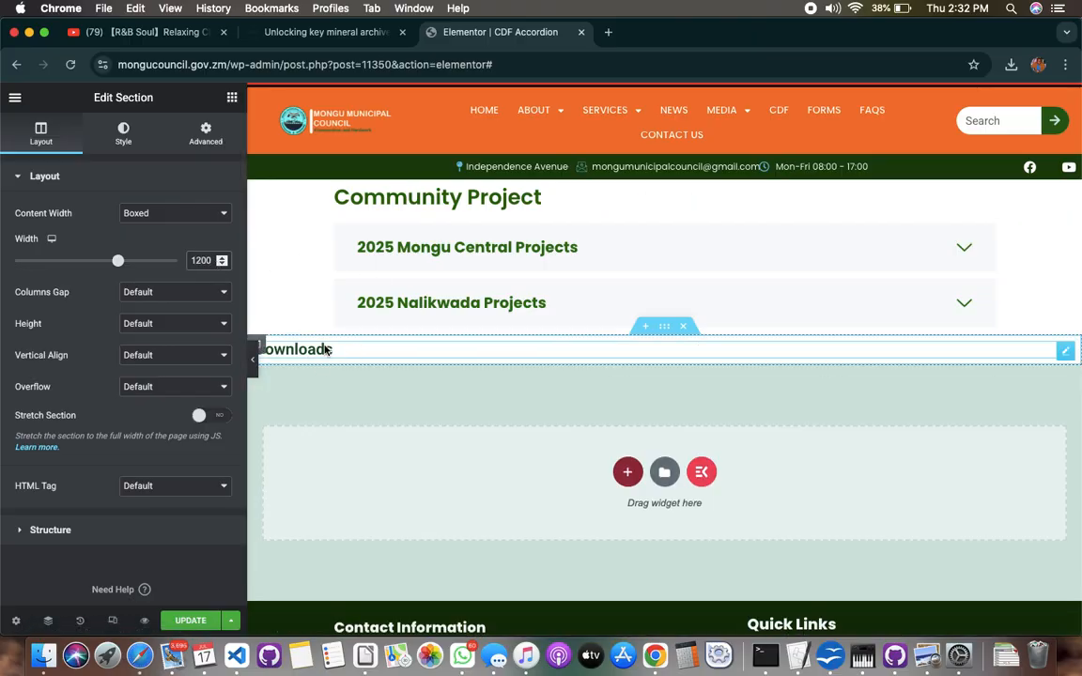
Preview the page with the 2025 Mongu Central Projects item collapsed to check the Downloads heading's placement, and return to the editor
click(353, 410)
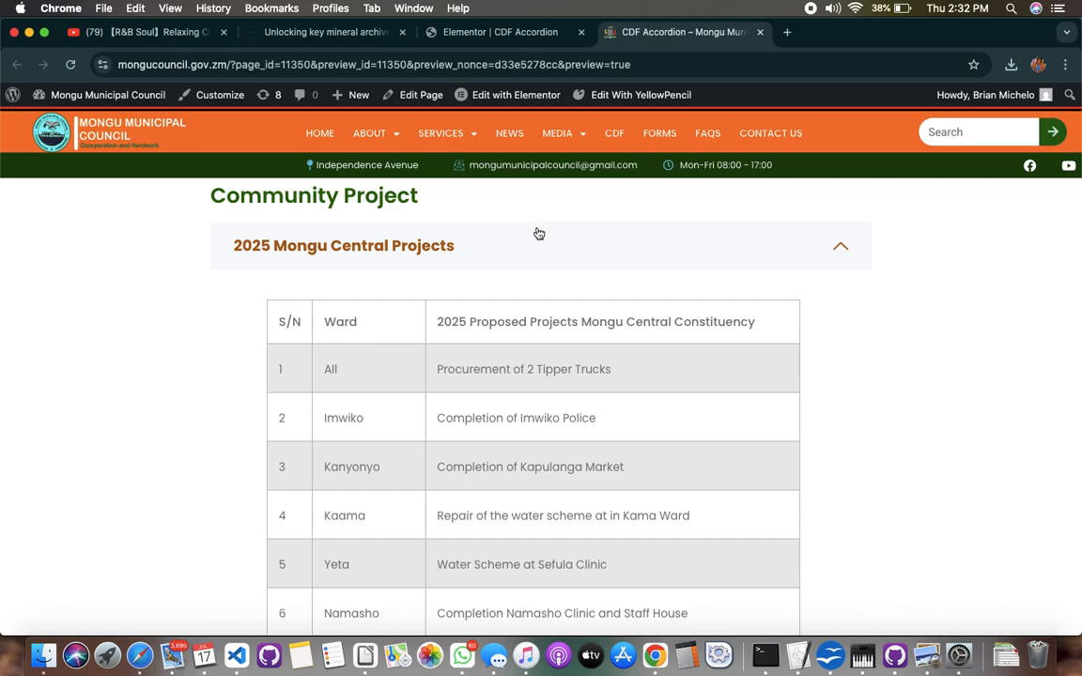
click(537, 237)
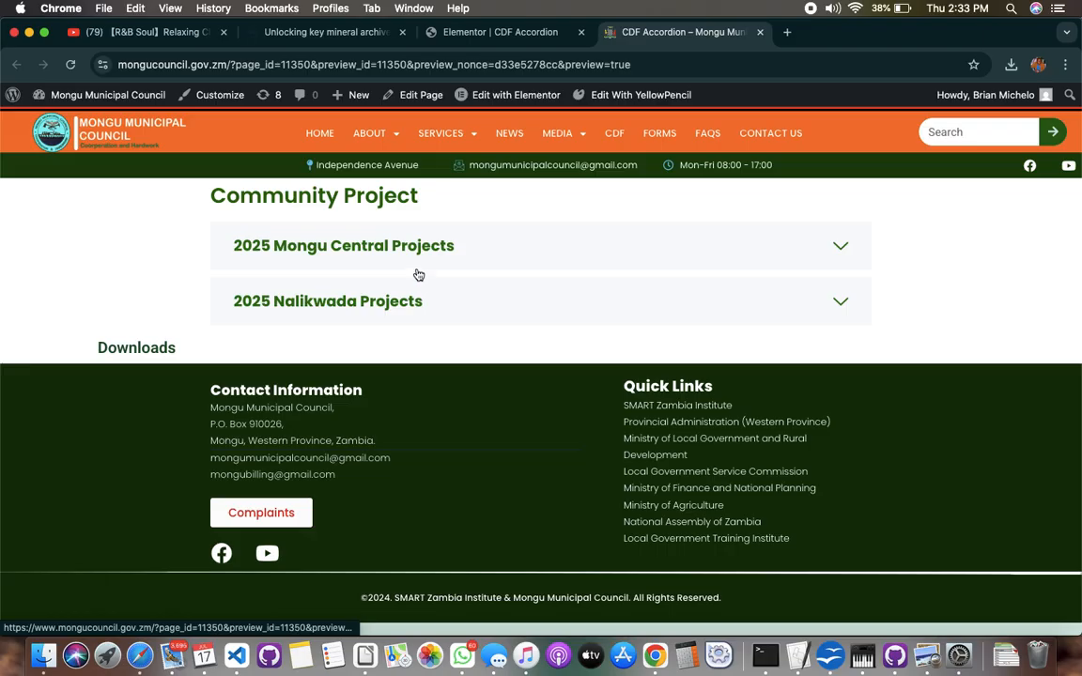
click(487, 38)
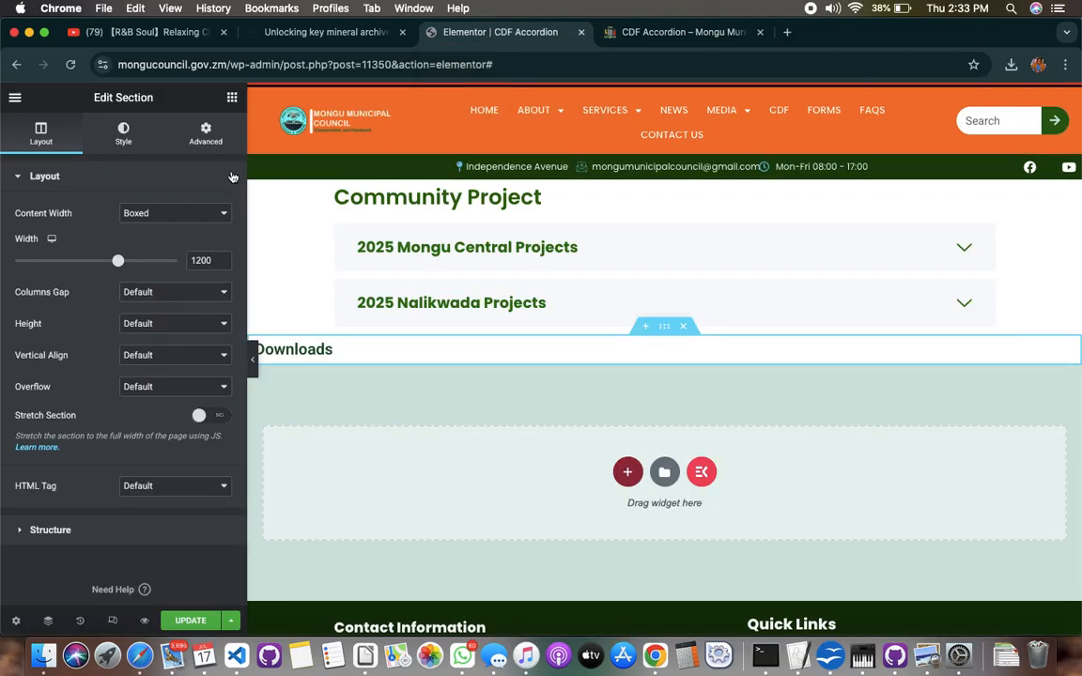
Find the Icon List widget and add it in a new section below the Downloads heading
click(207, 137)
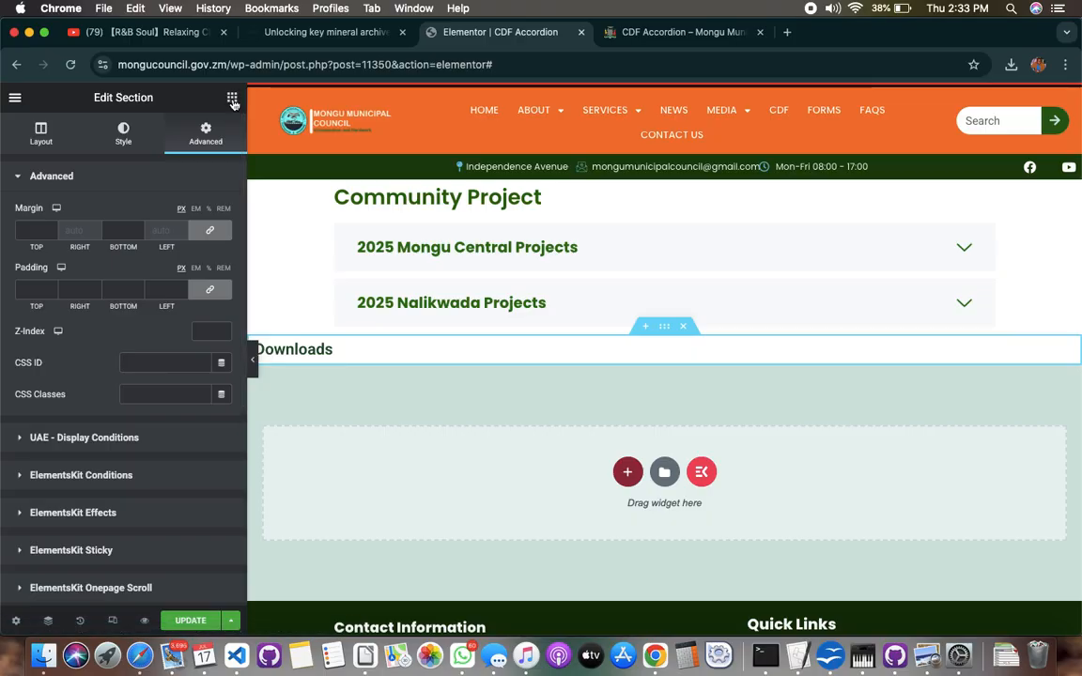
click(232, 99)
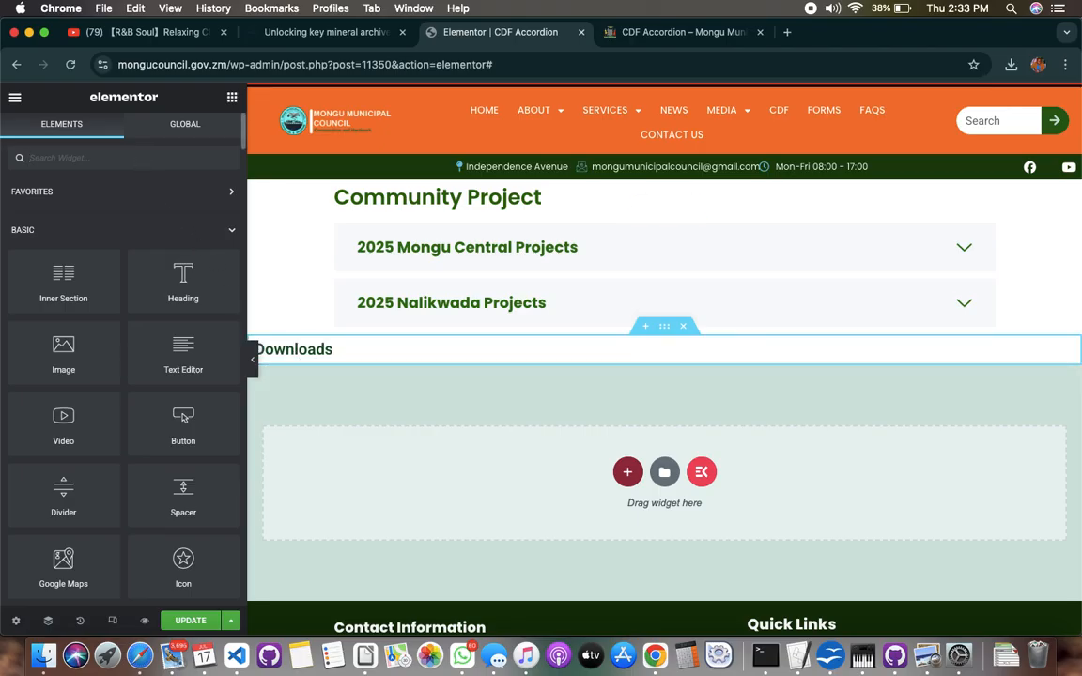
text(ico)
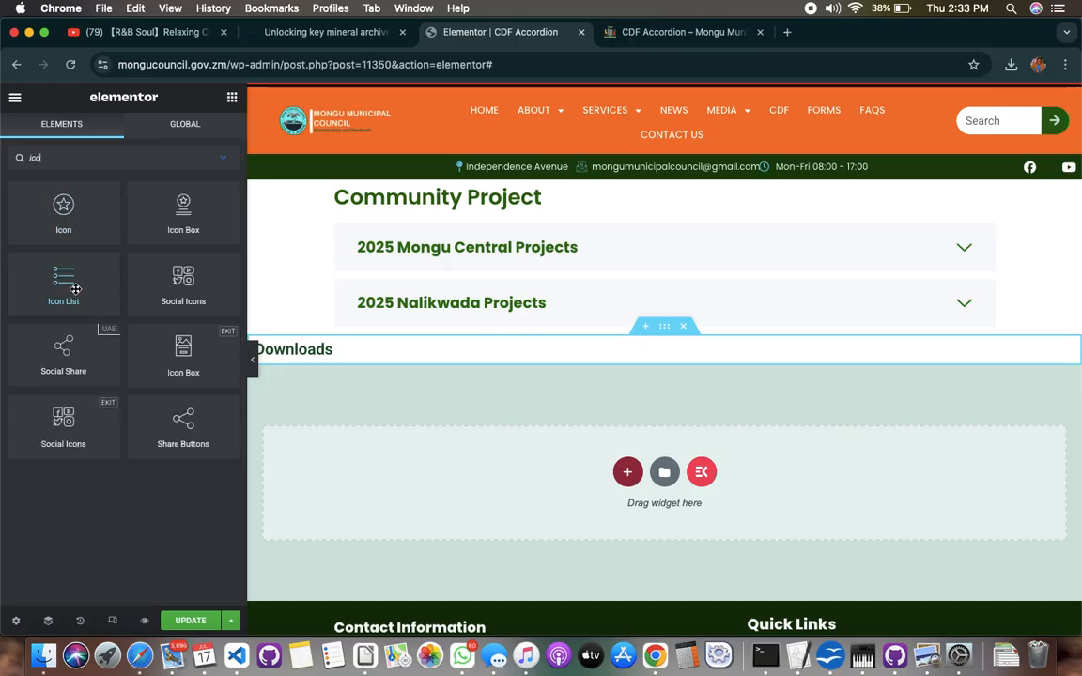
drag(68, 282, 350, 476)
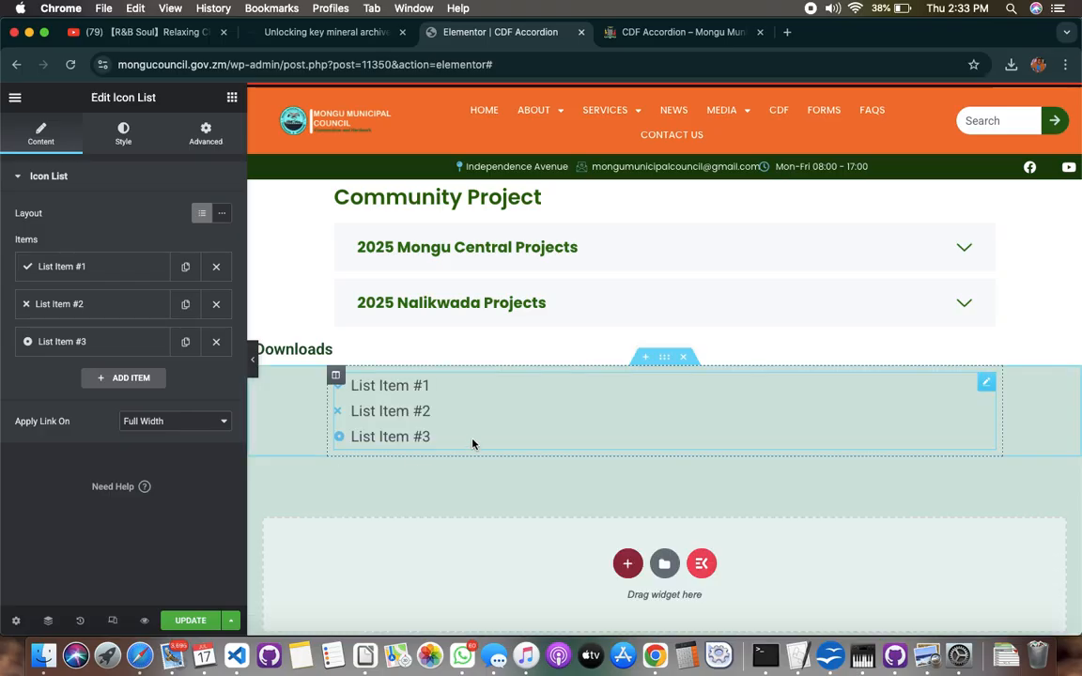
Set the boxed content width of the icon list's section to 1200
click(669, 362)
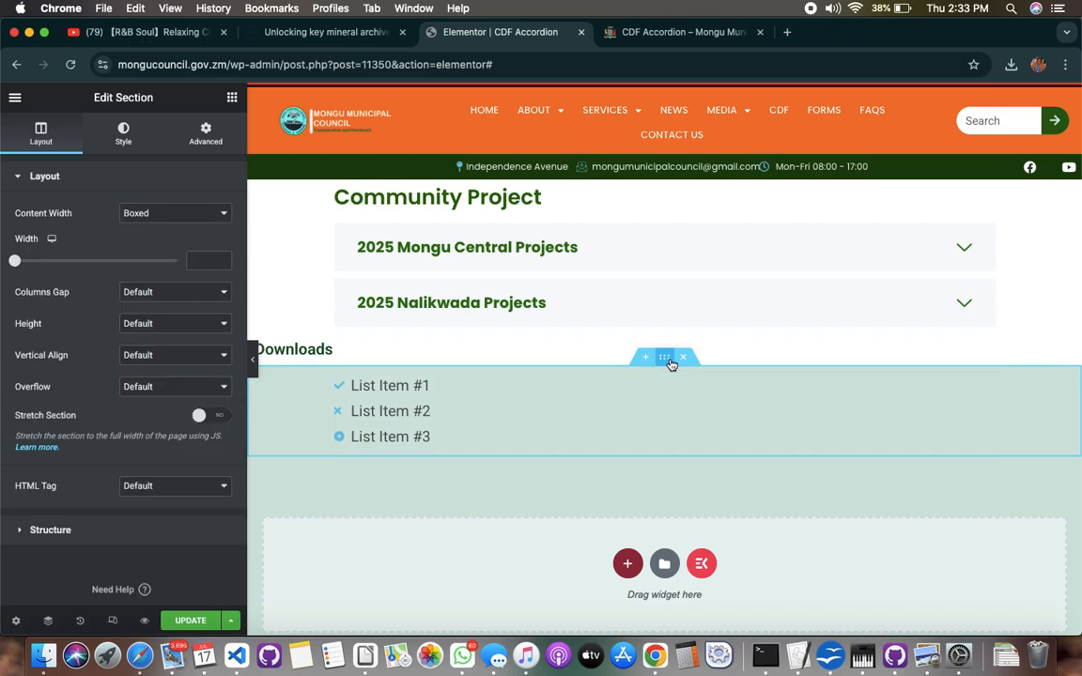
click(194, 260)
text(12)
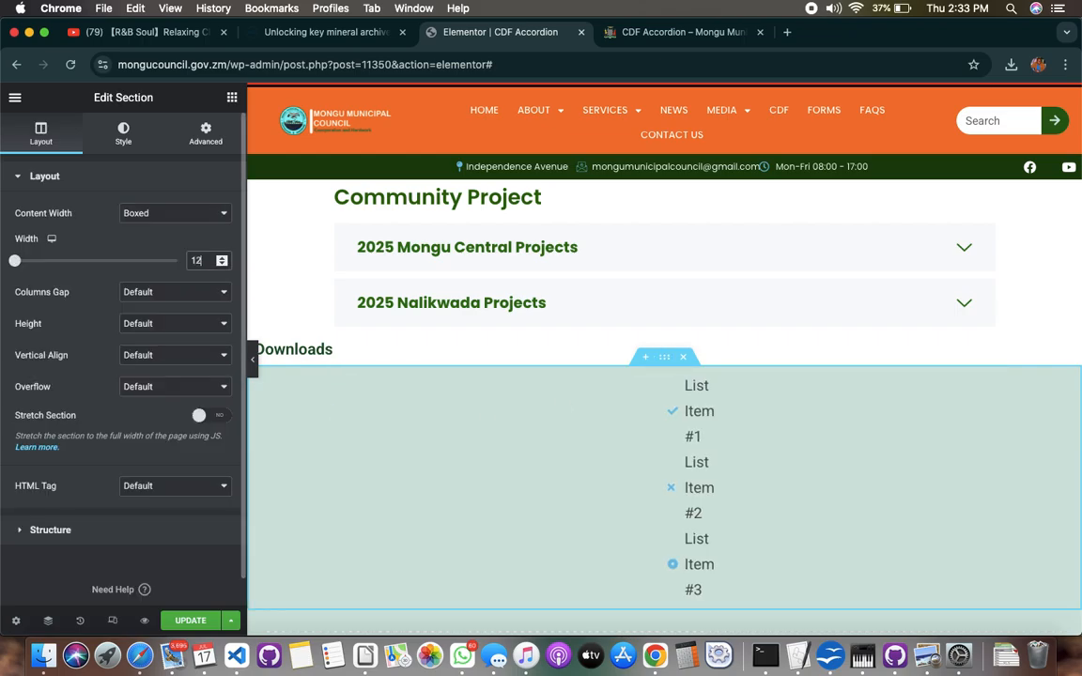
text(00)
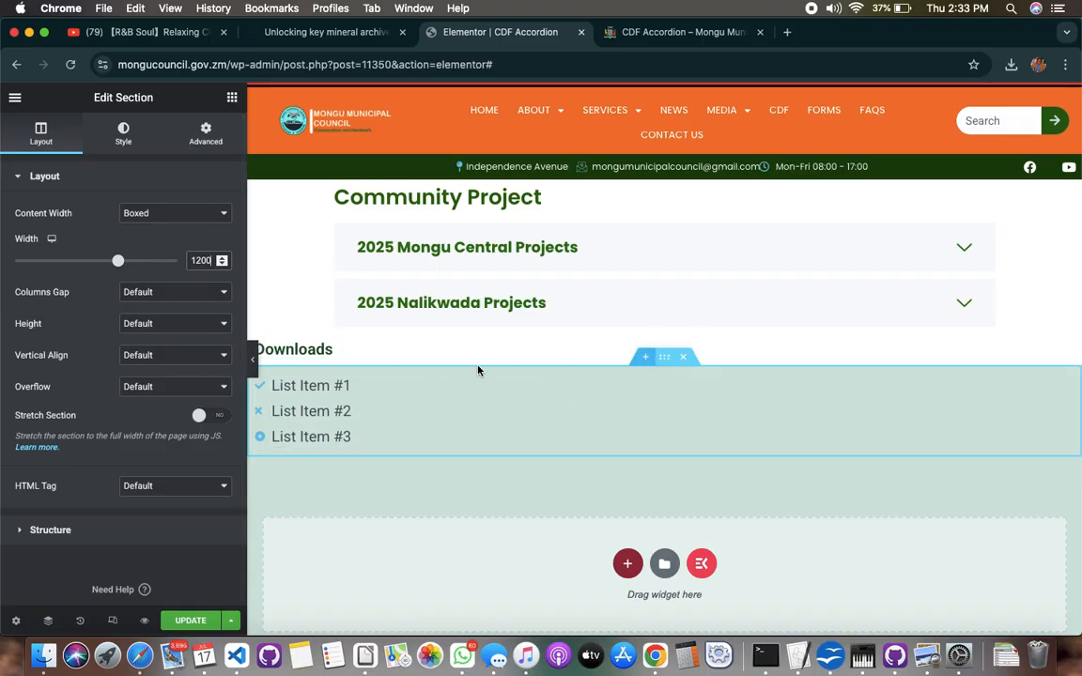
Give the icon list's section a classic background in white, #FFFFFF
click(124, 134)
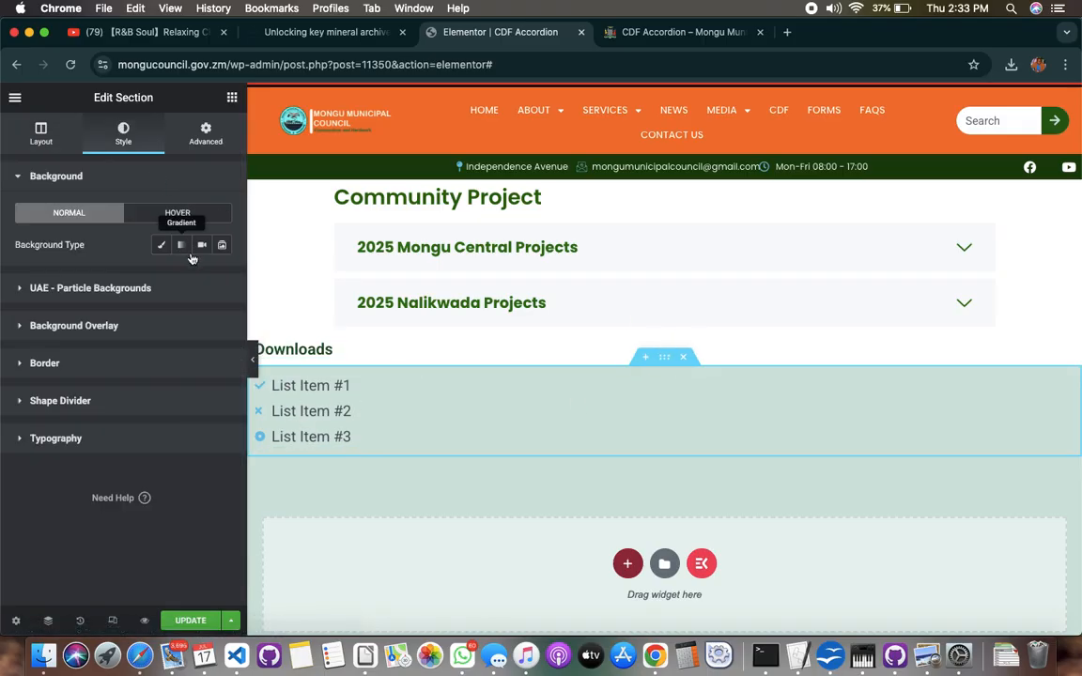
click(161, 244)
click(222, 277)
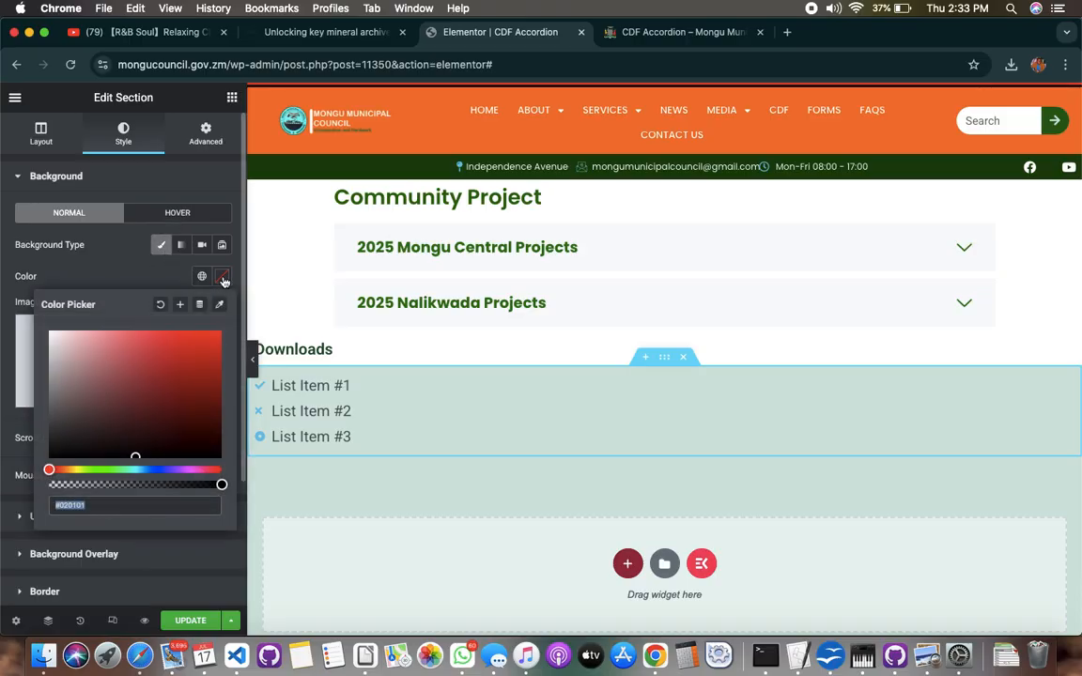
click(42, 325)
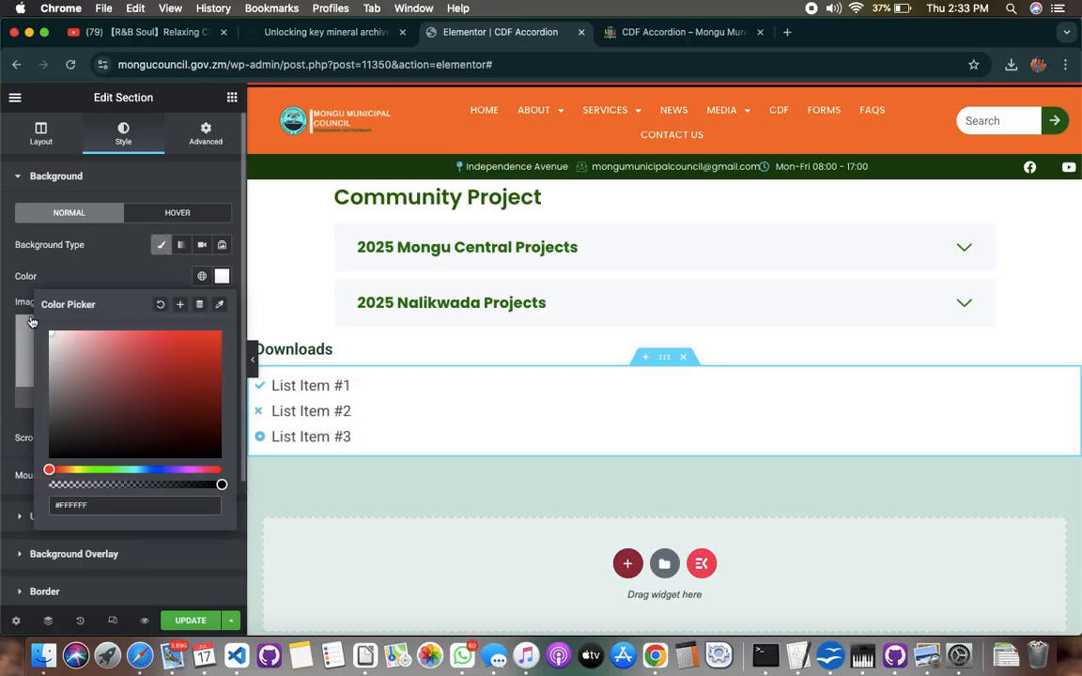
click(212, 282)
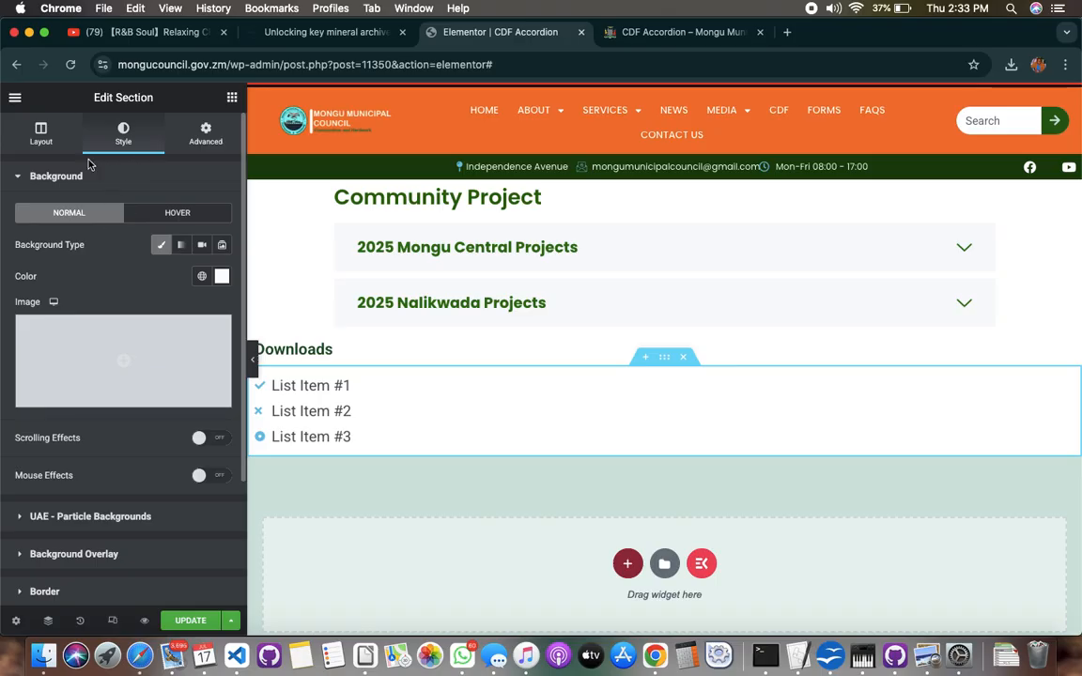
click(57, 174)
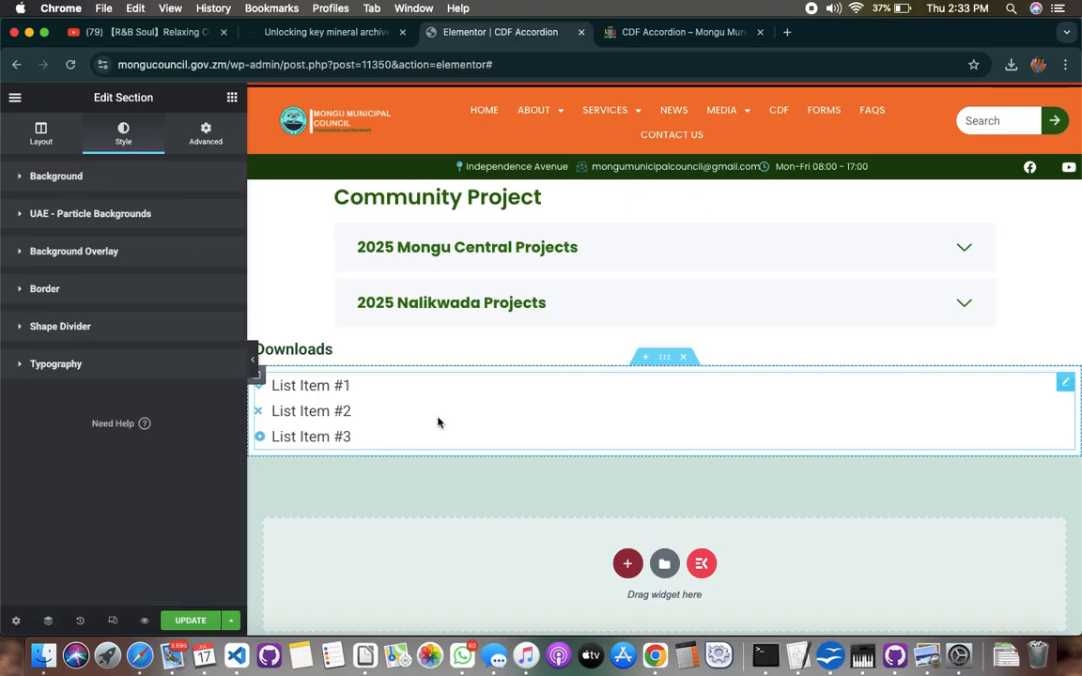
Set the icon list's text colour to dark green, #064E16
click(1067, 385)
click(127, 143)
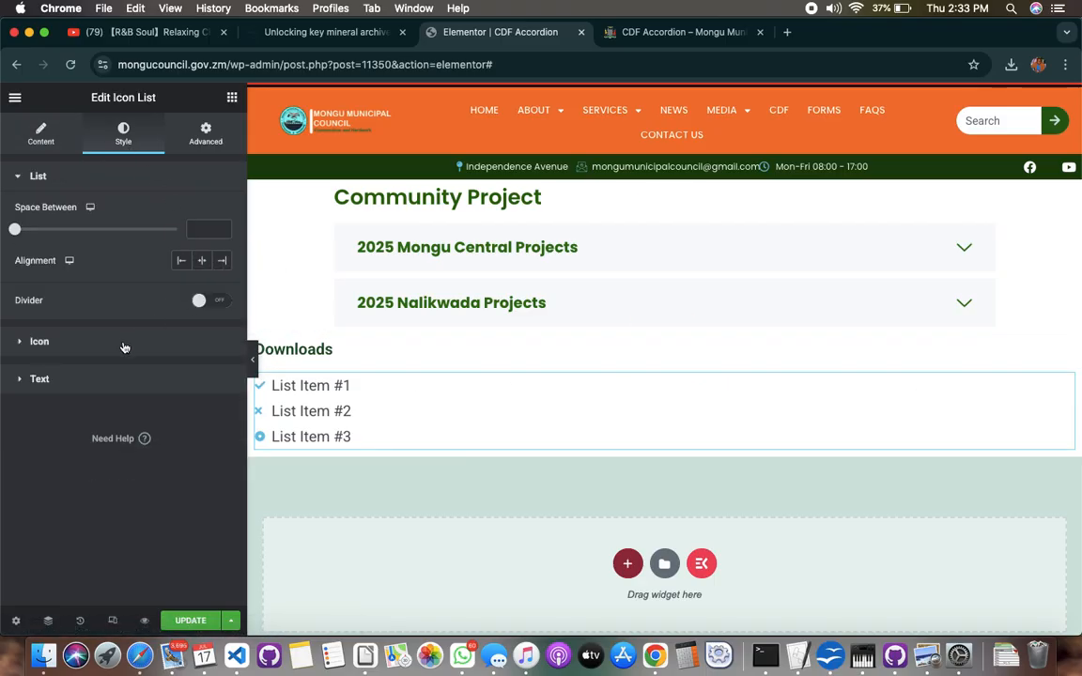
click(96, 382)
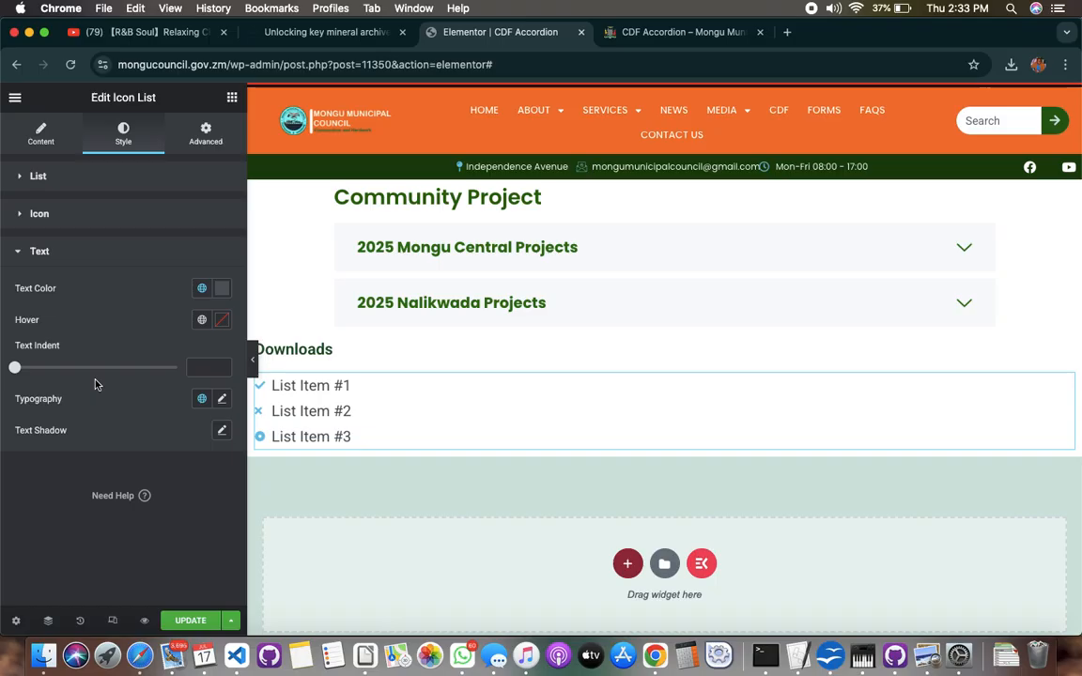
click(223, 291)
drag(150, 482, 110, 482)
click(206, 429)
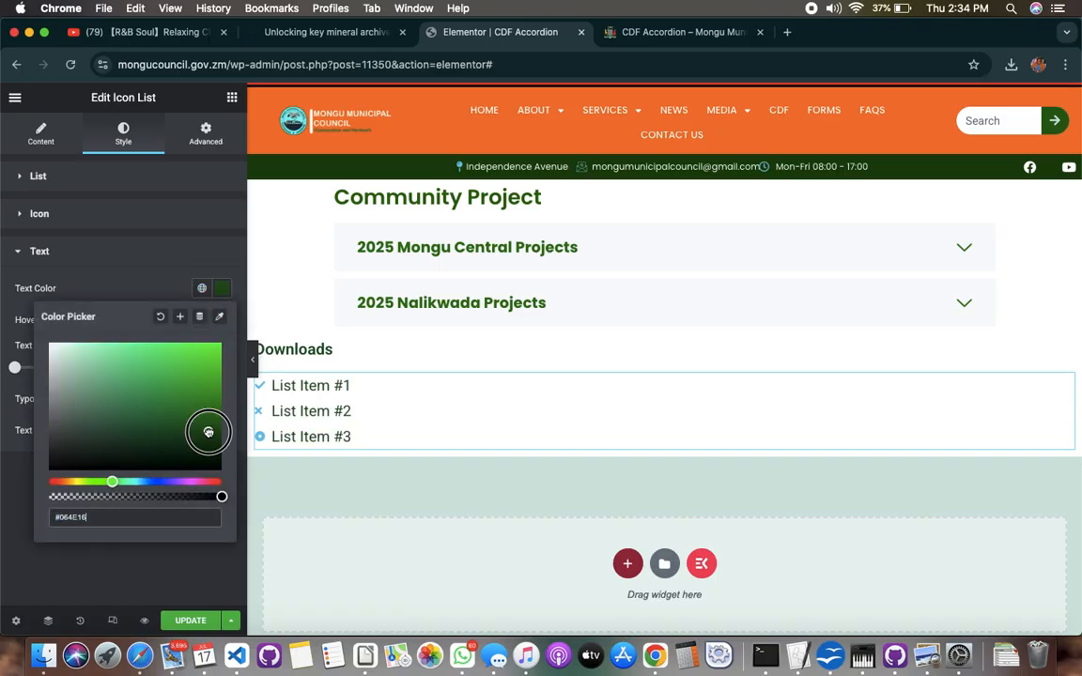
click(149, 290)
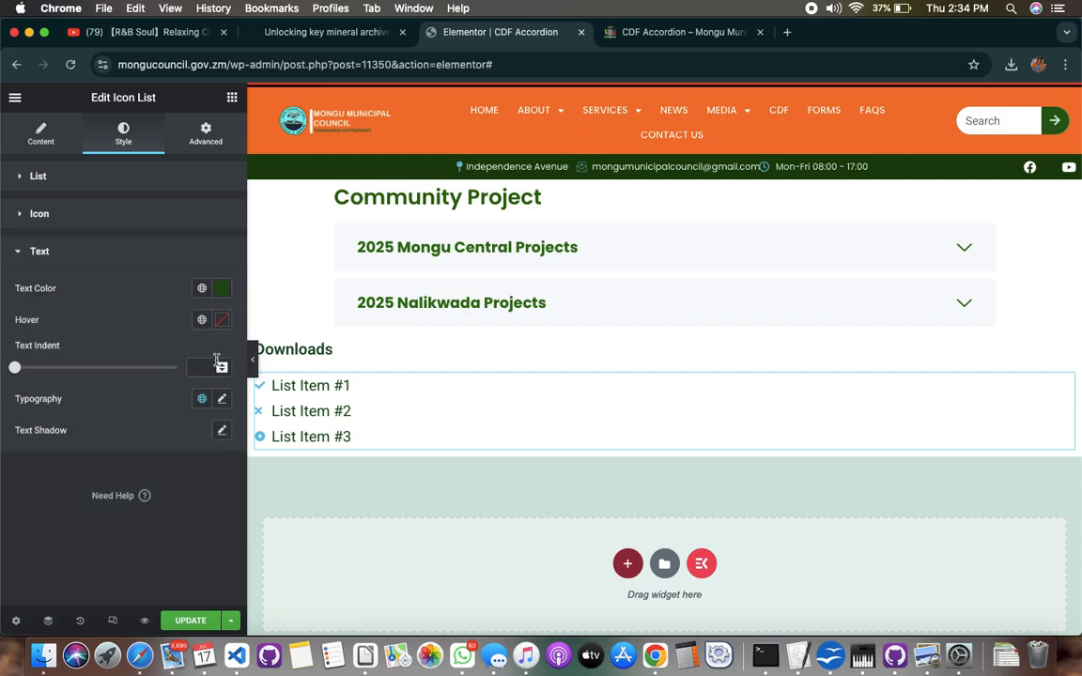
Change the icon list text's font family to Poppins
click(222, 399)
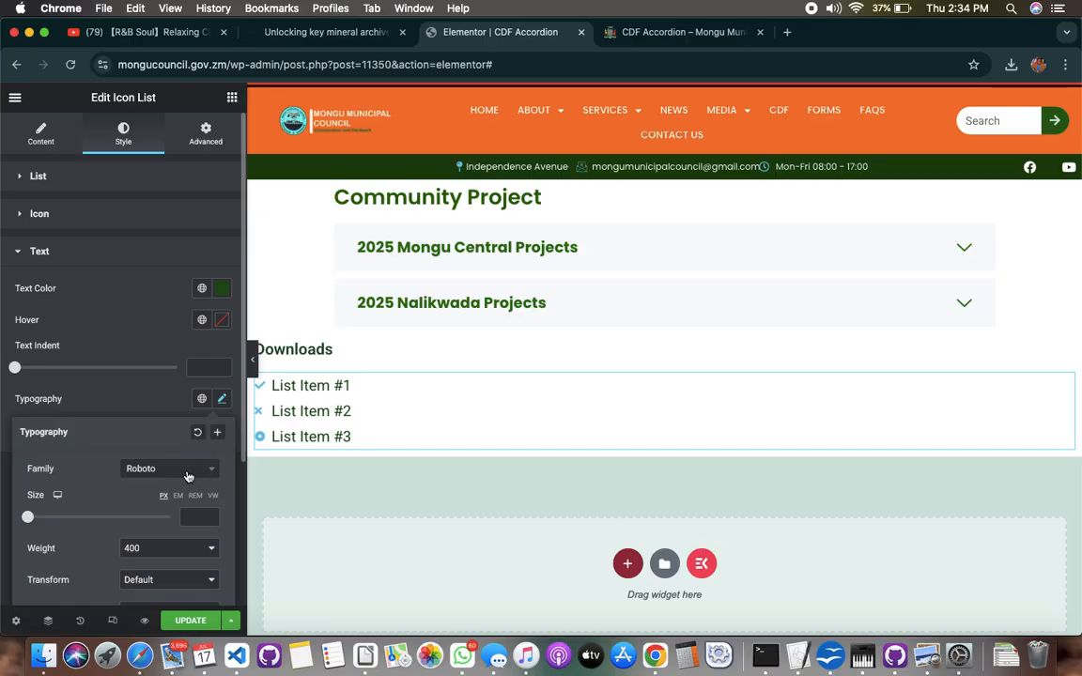
click(204, 477)
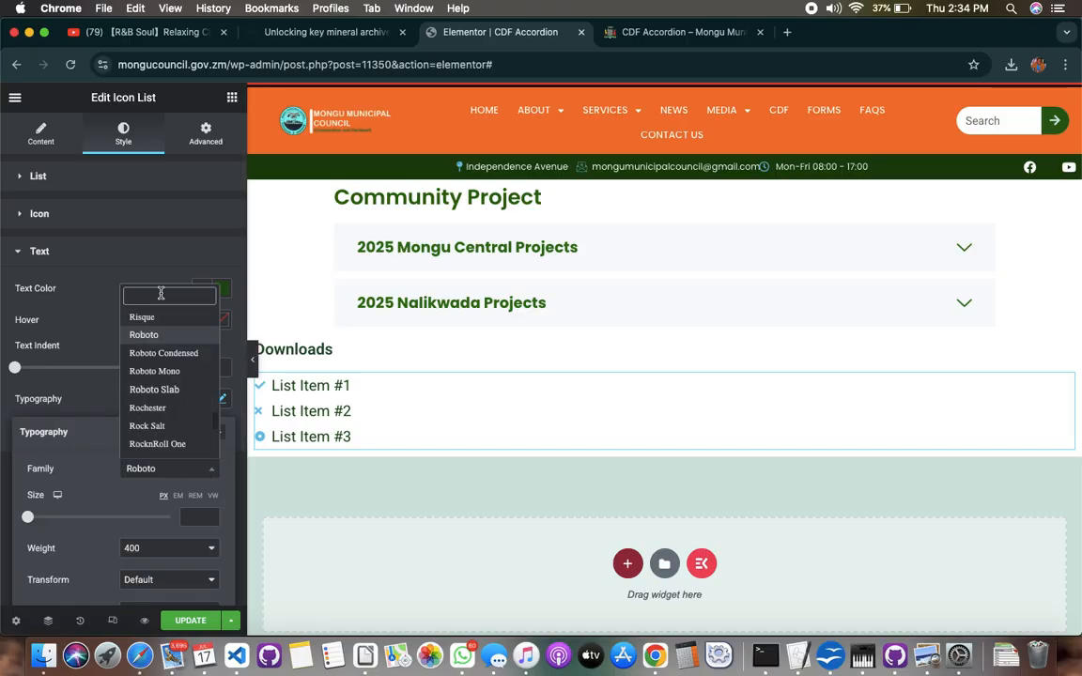
text(pop)
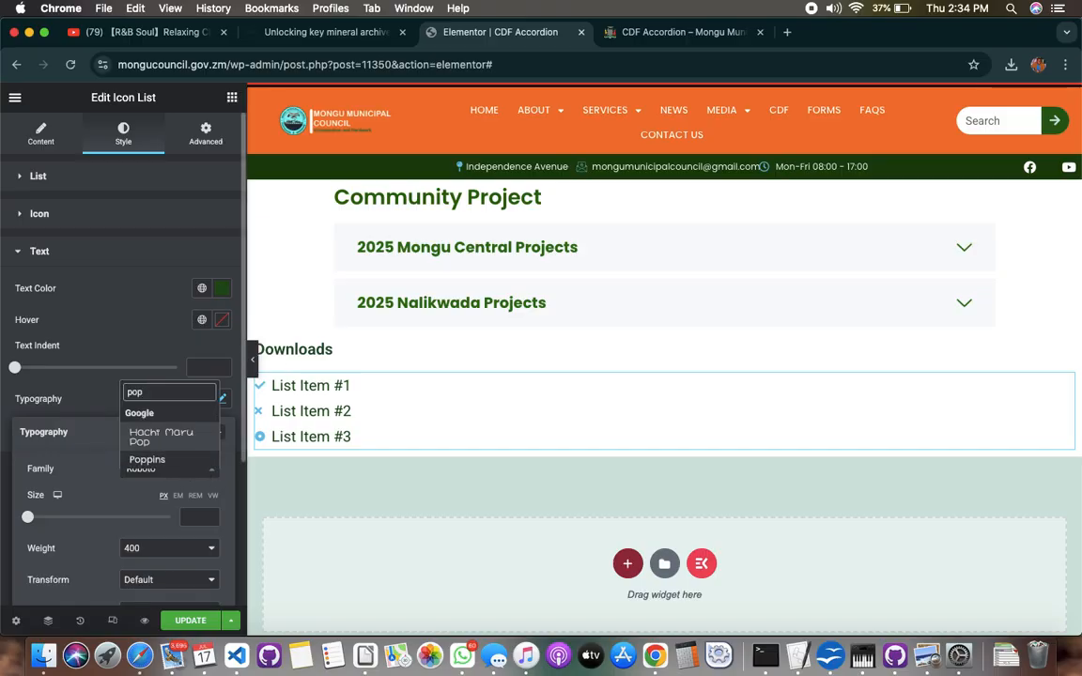
click(157, 463)
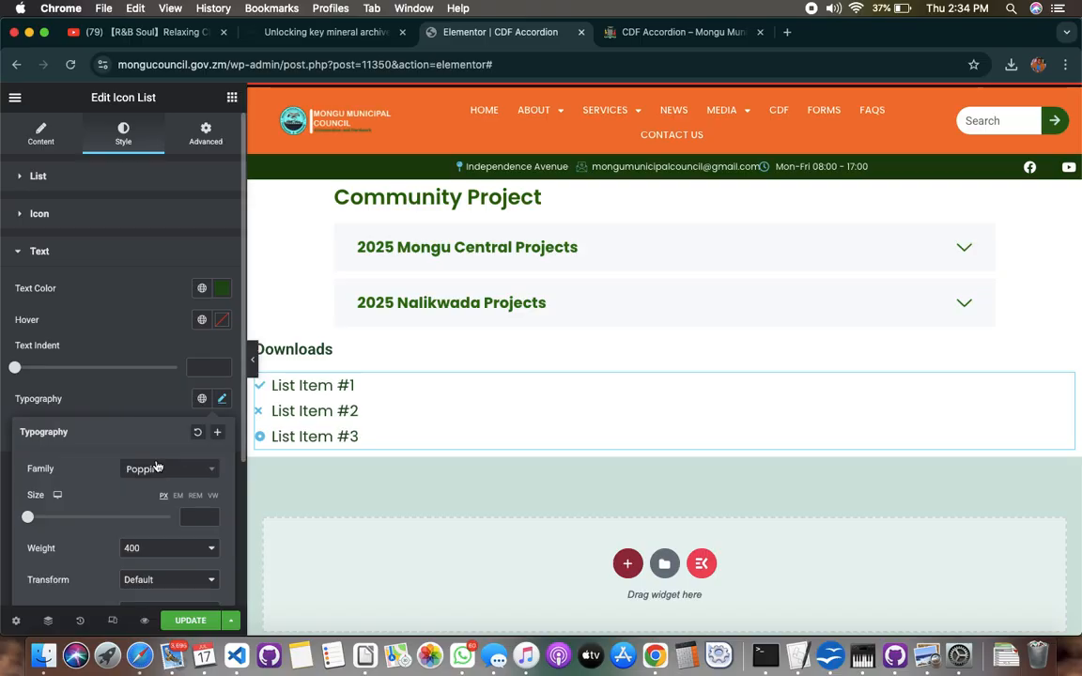
click(334, 397)
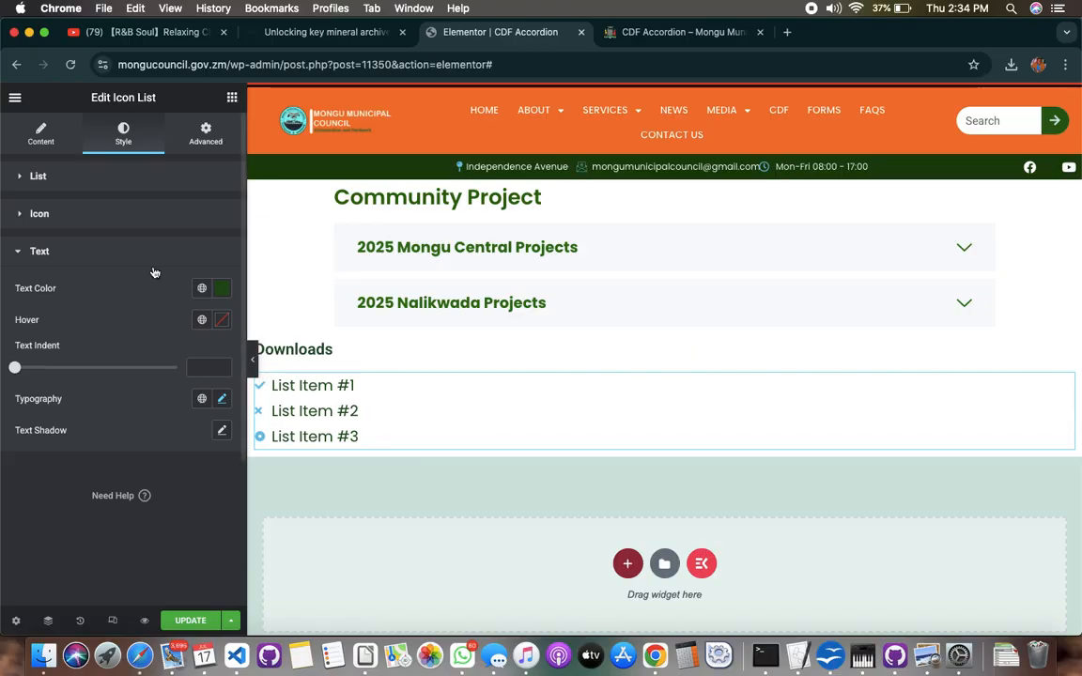
Find the solid Download icon in the icon library and assign it to the first list item
click(53, 144)
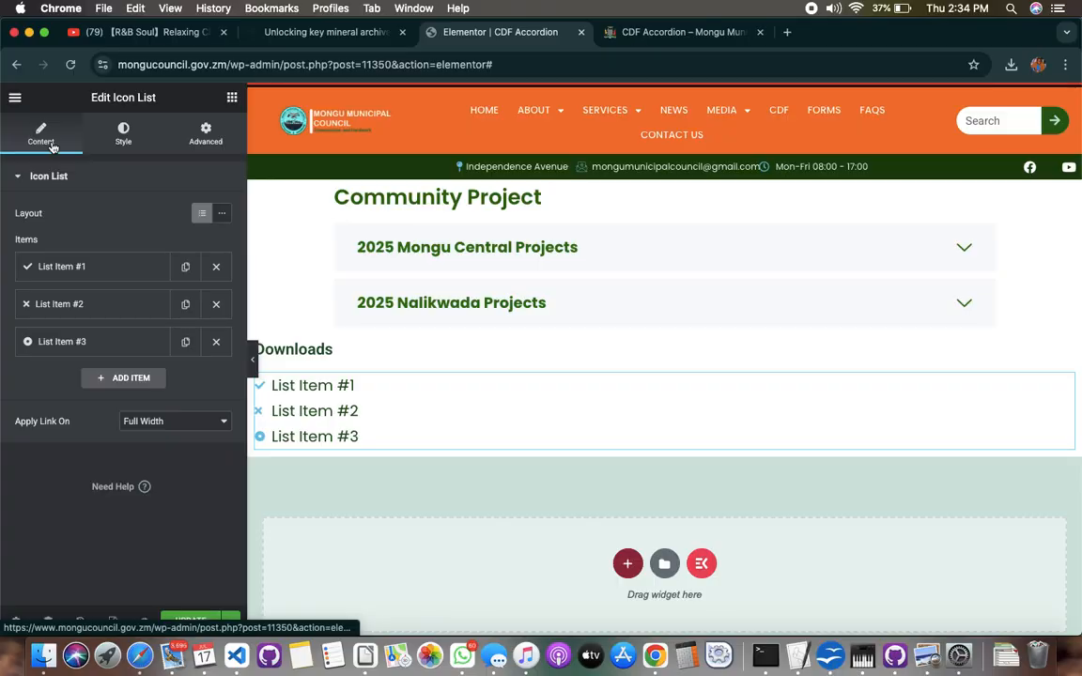
click(93, 269)
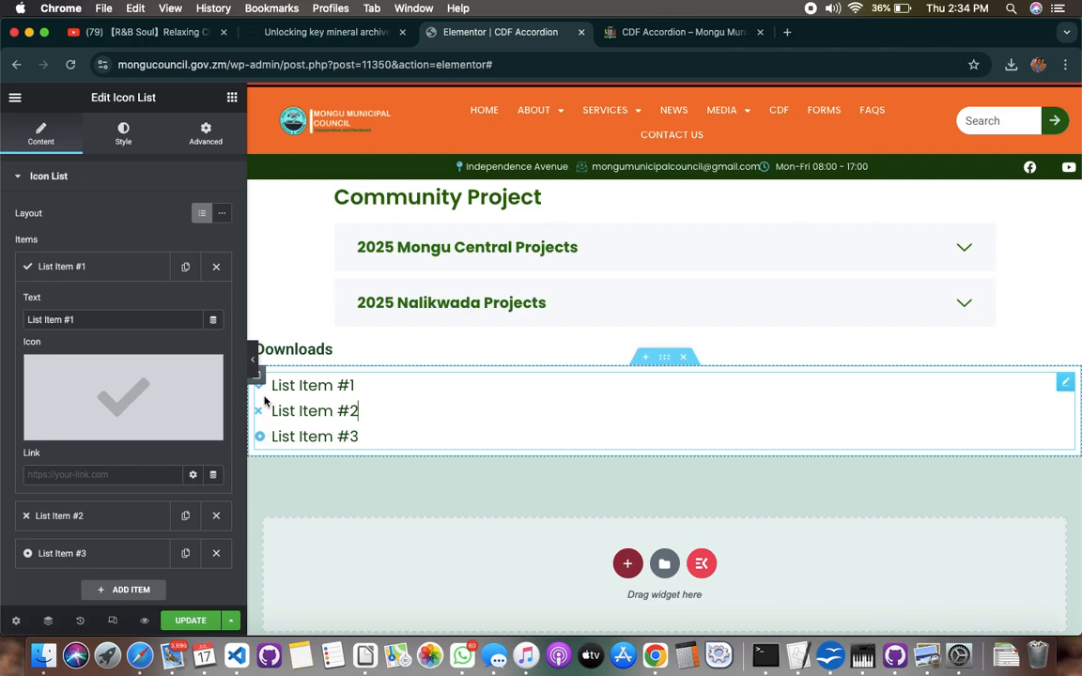
mouse_move(163, 420)
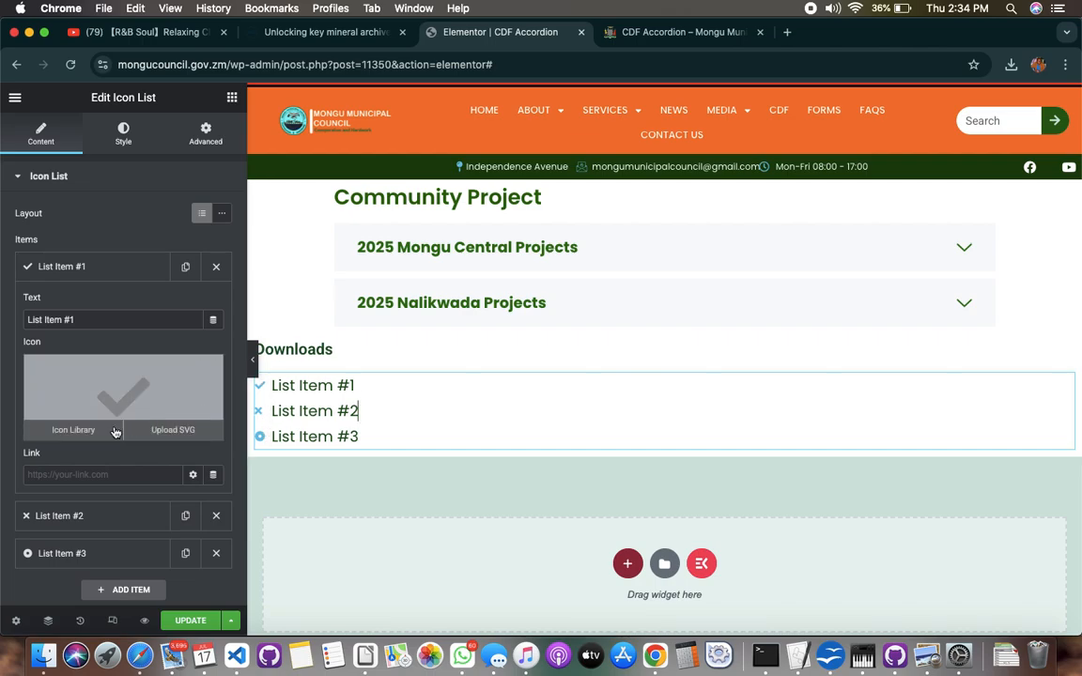
click(75, 429)
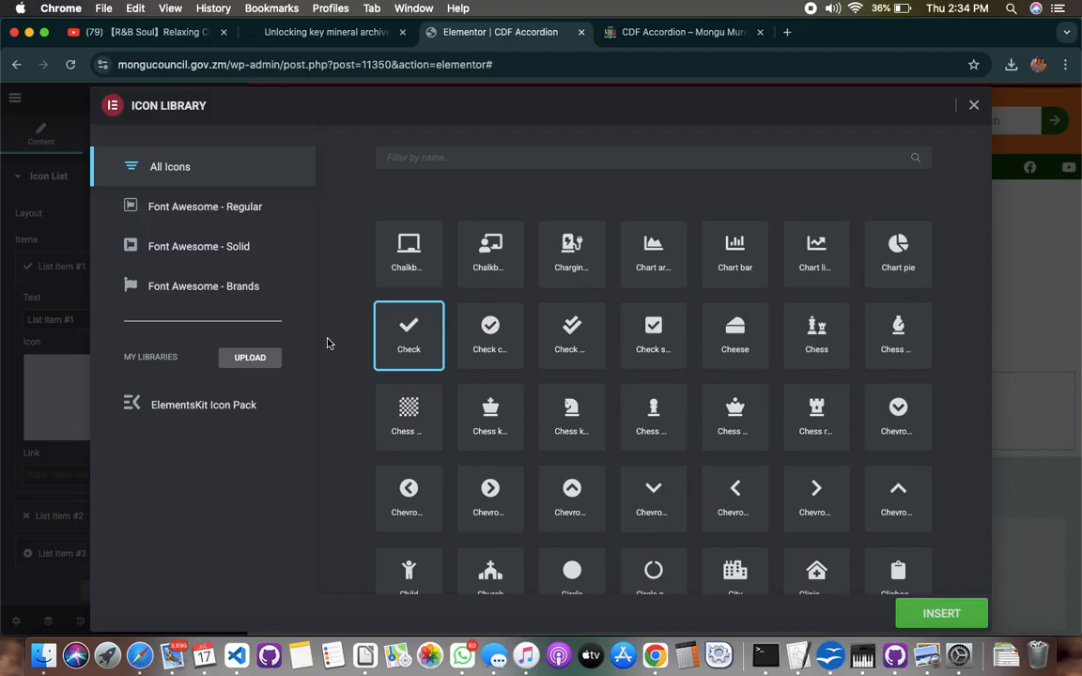
text(dow)
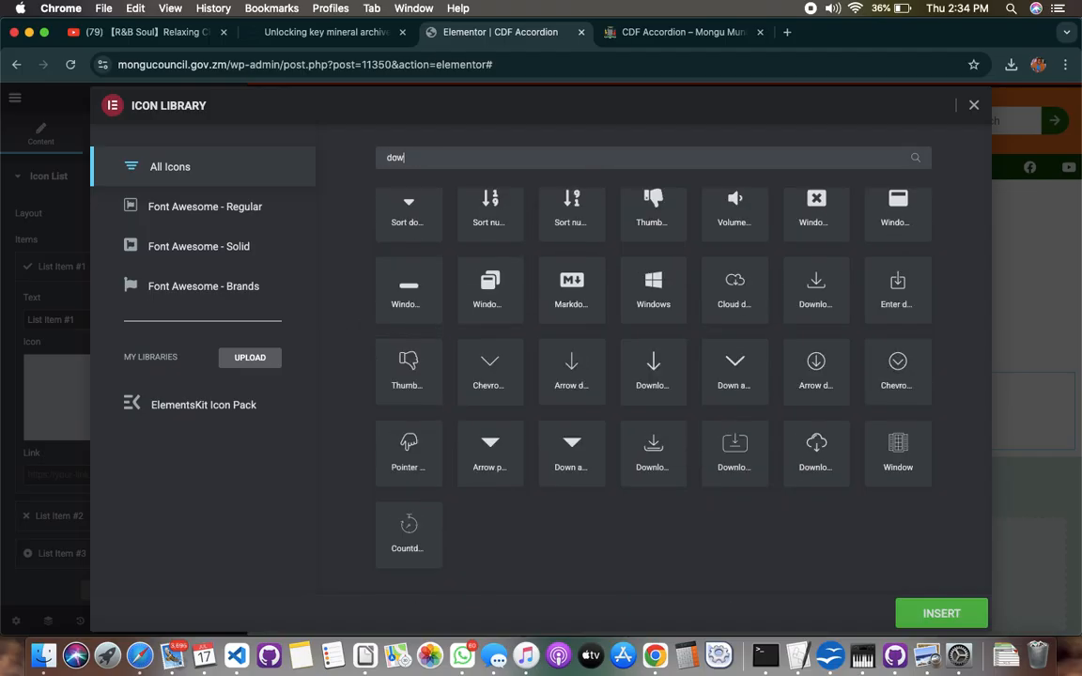
text(l)
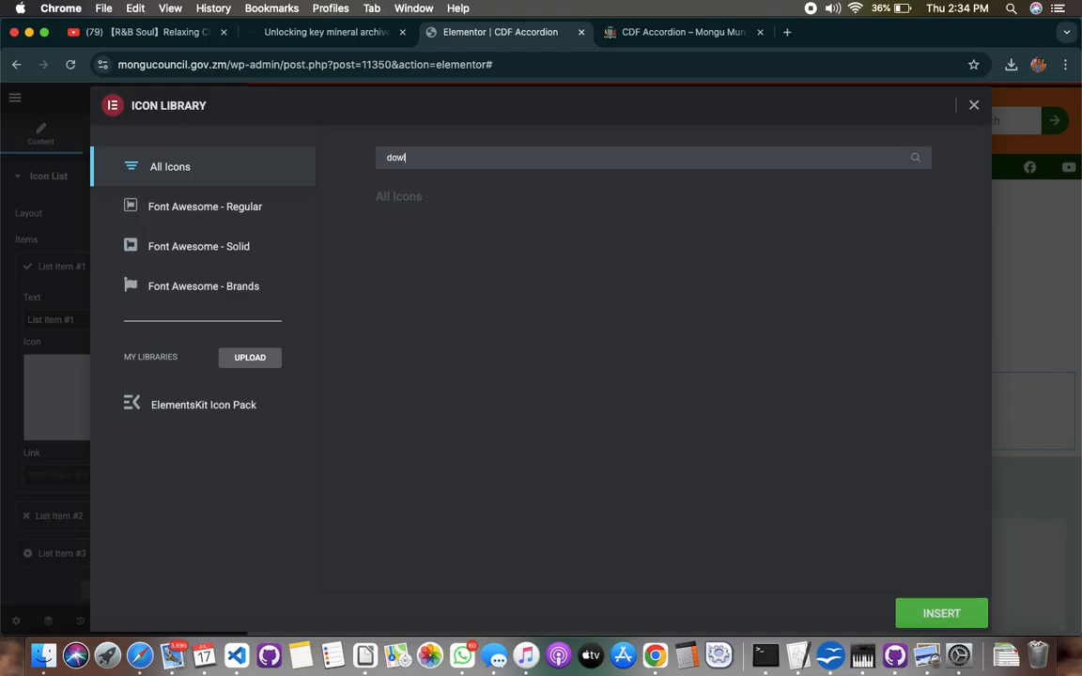
key(BackSpace)
key(BackSpace)
text(wnlo)
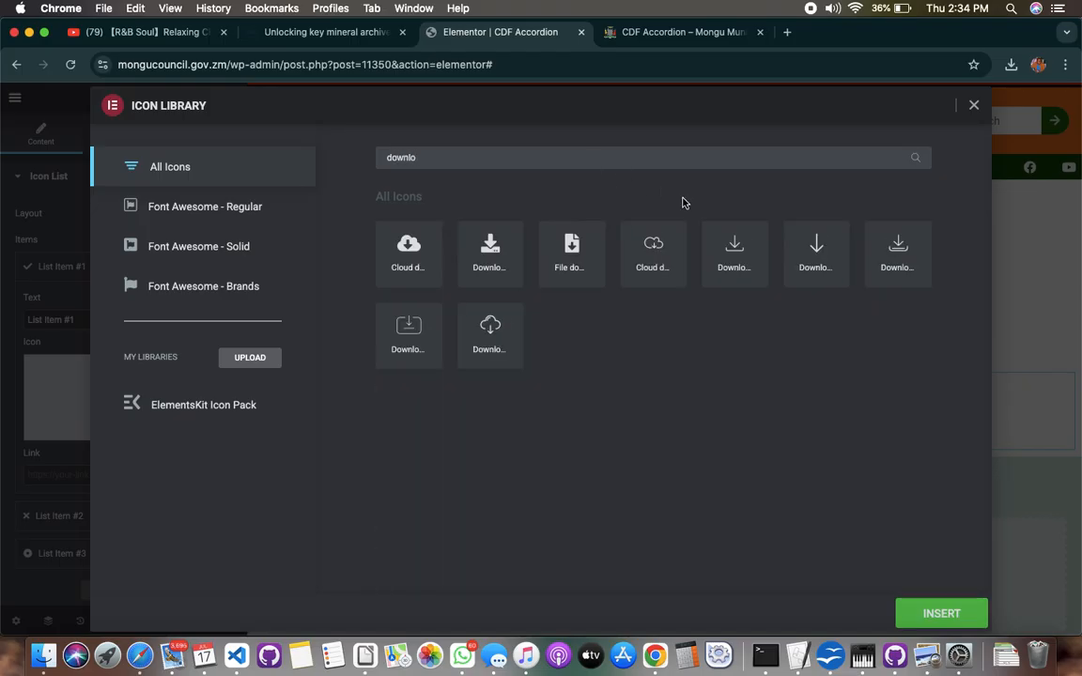
click(493, 256)
click(940, 612)
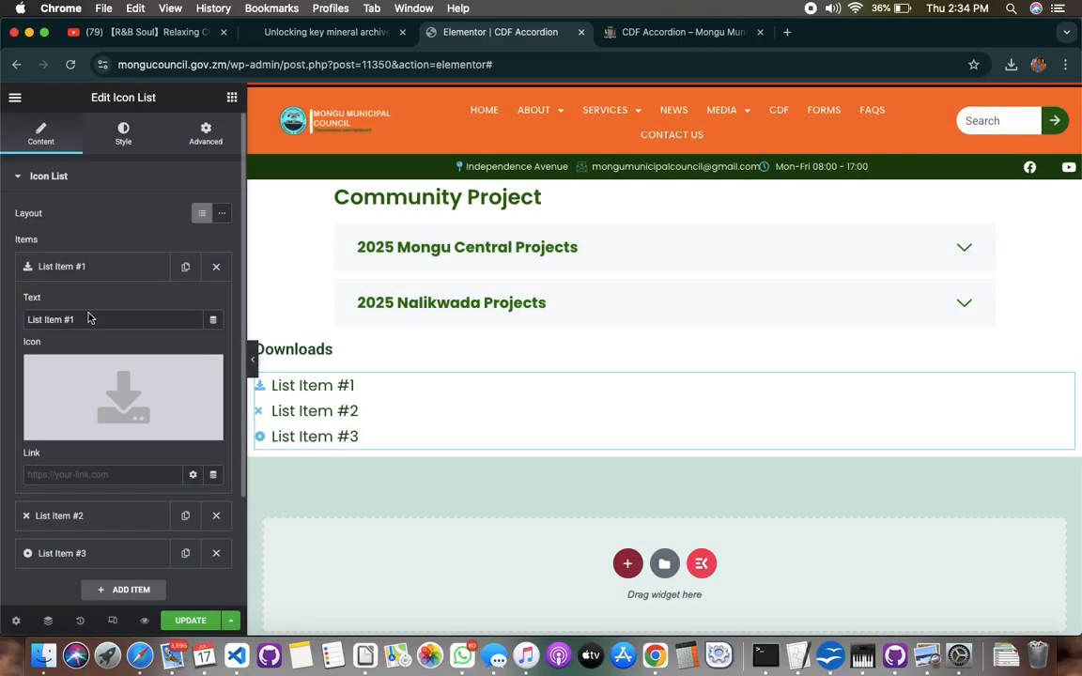
Set the colour of the icon list's icons to a dark burnt orange
click(111, 136)
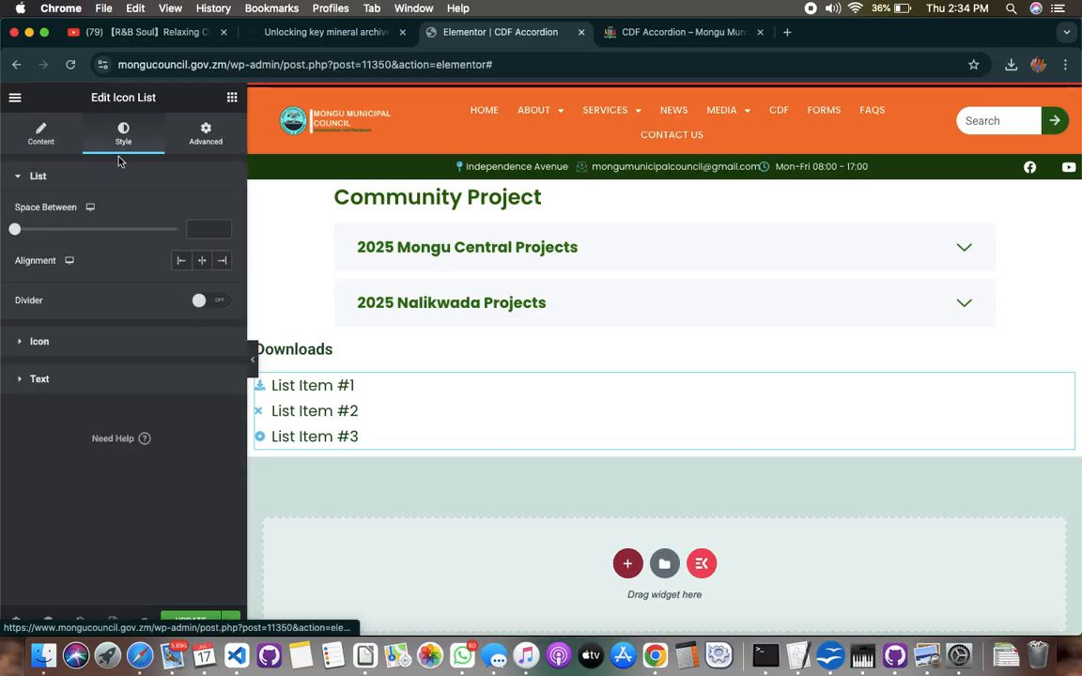
click(68, 346)
click(222, 252)
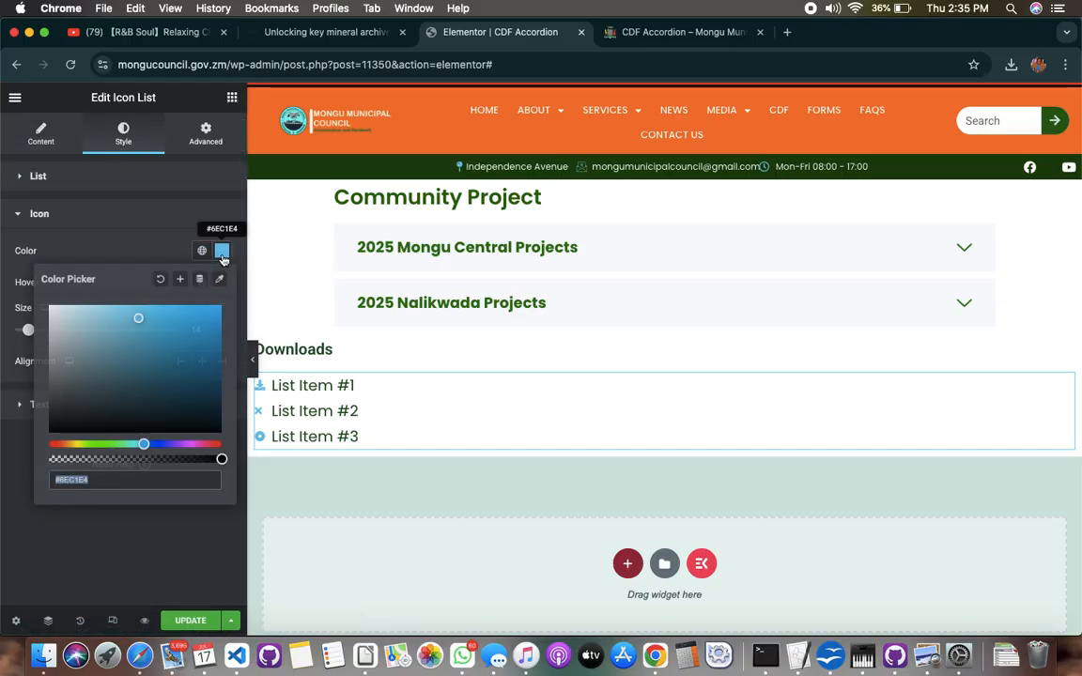
click(60, 447)
click(209, 362)
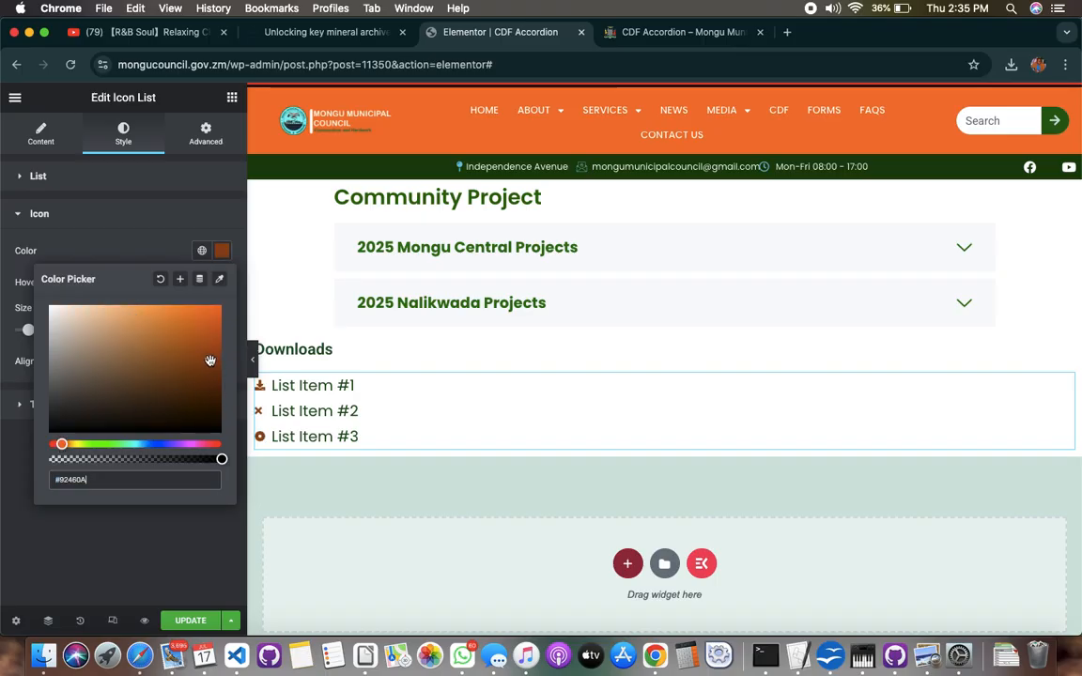
click(216, 341)
click(214, 352)
click(4, 513)
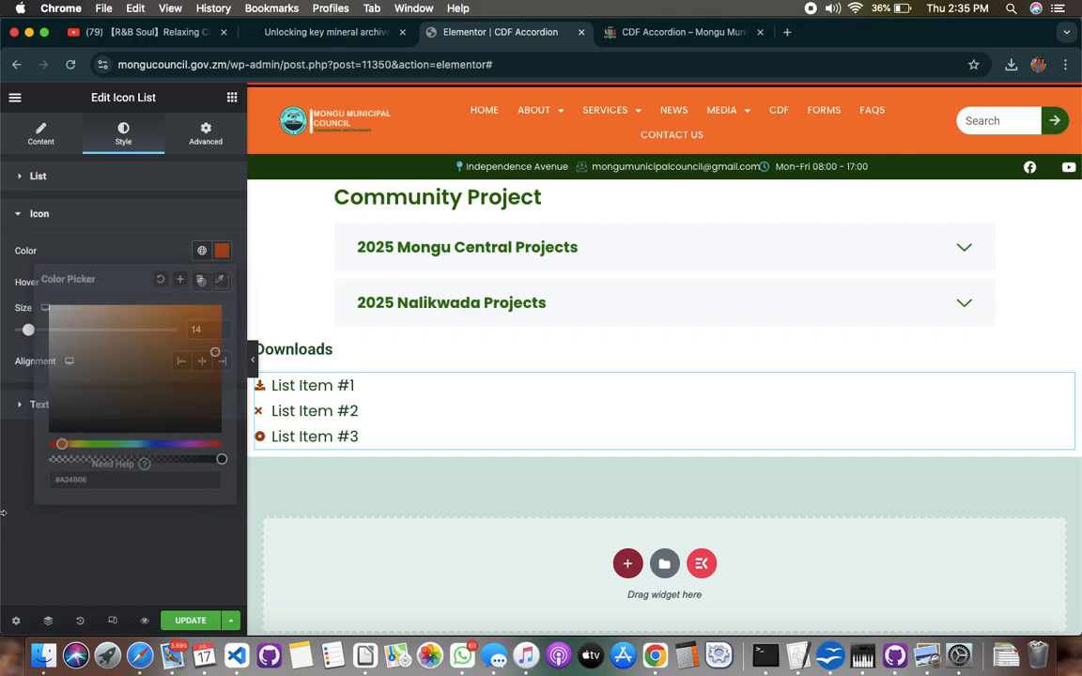
Delete List Item #2 and List Item #3 from the icon list and duplicate List Item #1
click(41, 132)
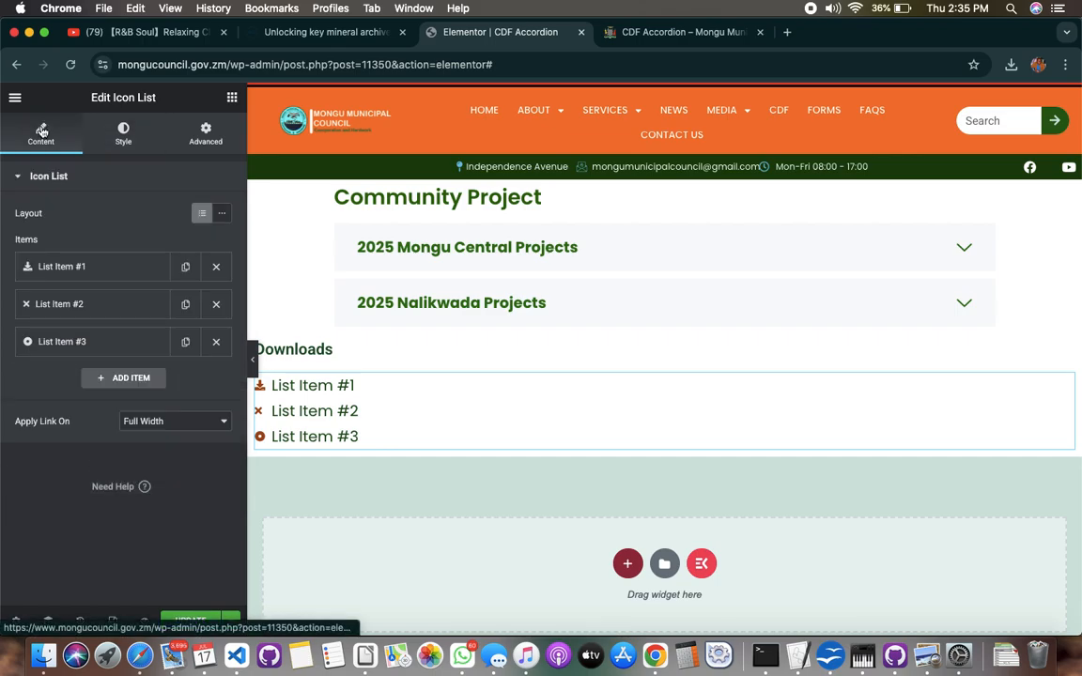
click(217, 304)
click(217, 304)
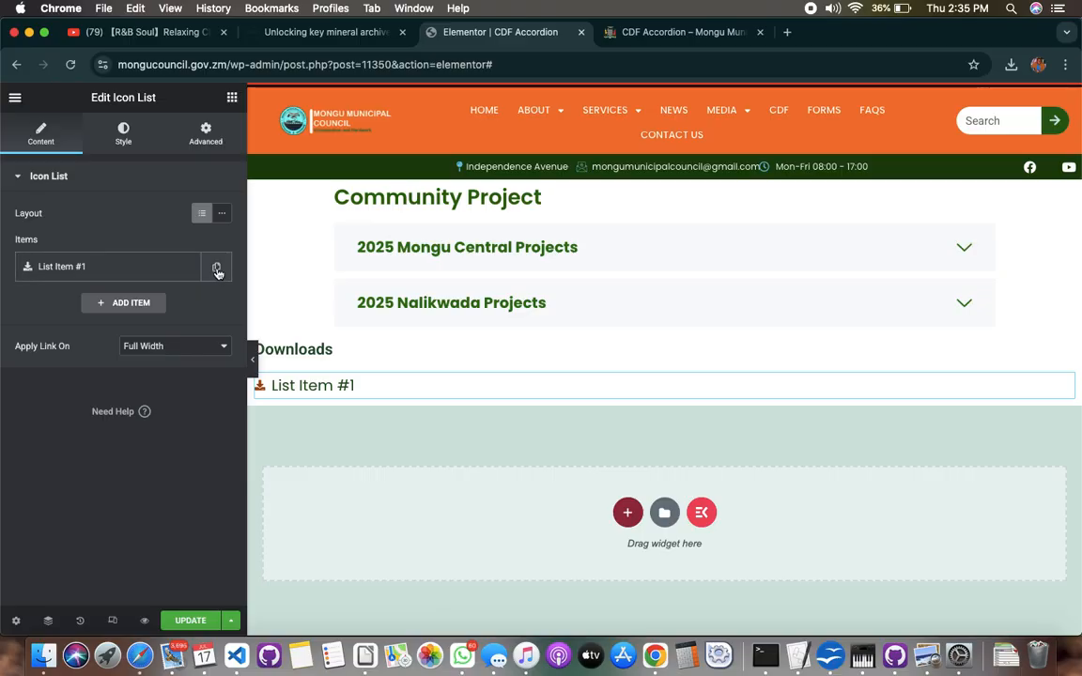
click(217, 270)
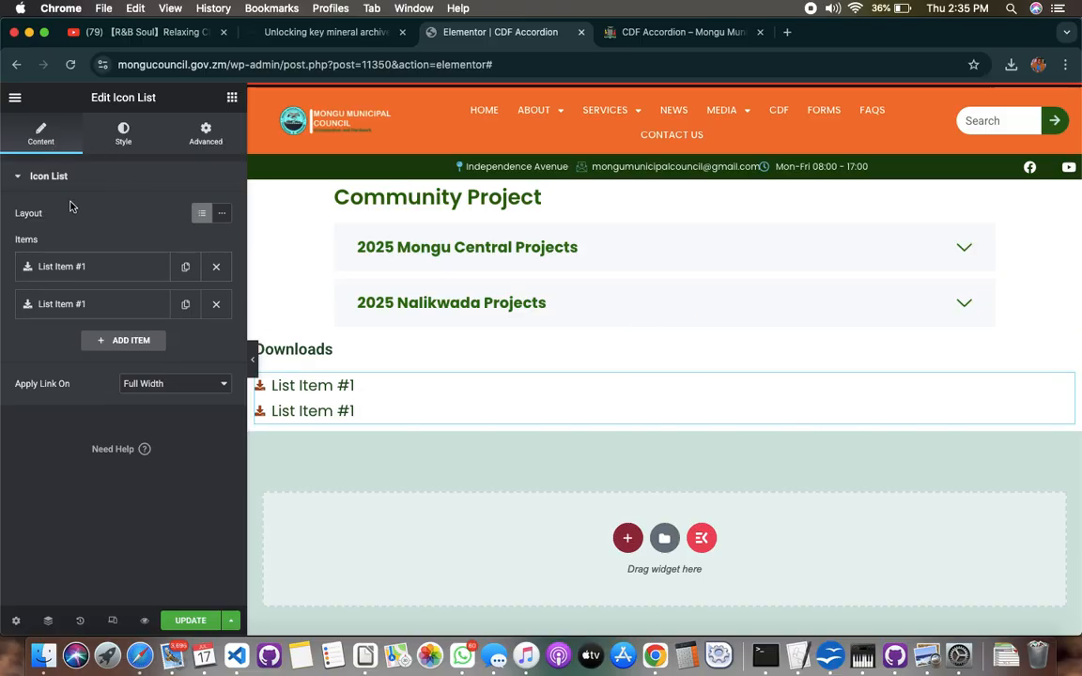
Replace the first list item's text with "2025 Mongu Central cdf projects", correcting the spelling of Central
click(86, 273)
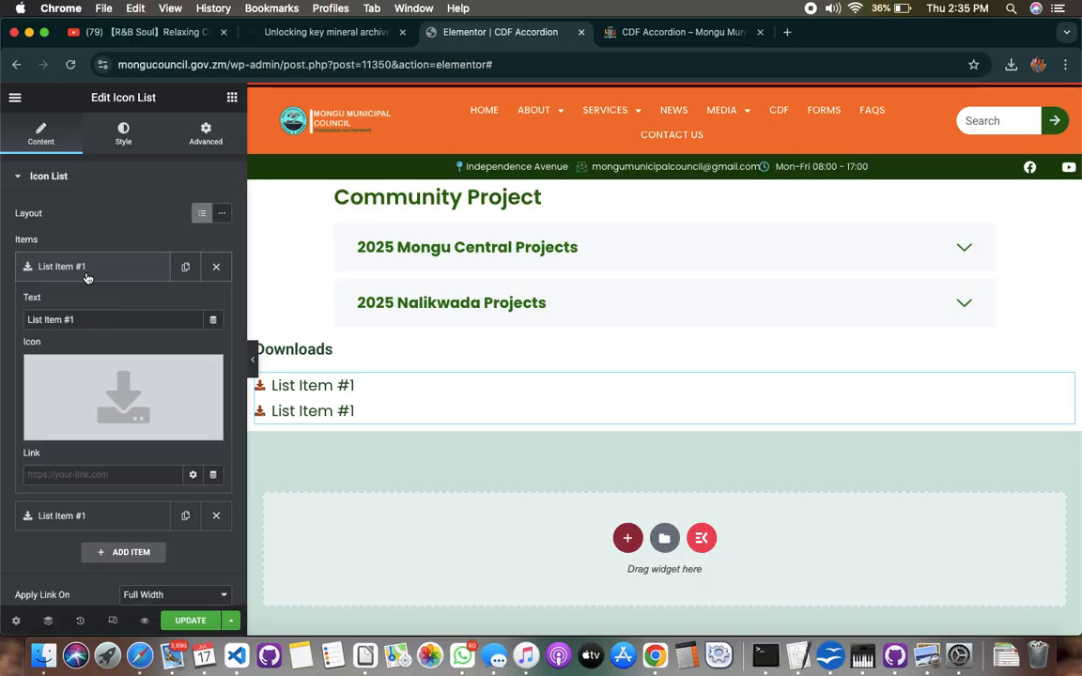
click(105, 322)
key(BackSpace)
key(BackSpace)
key(BackSpace)
key(BackSpace)
key(BackSpace)
key(BackSpace)
key(BackSpace)
key(BackSpace)
key(BackSpace)
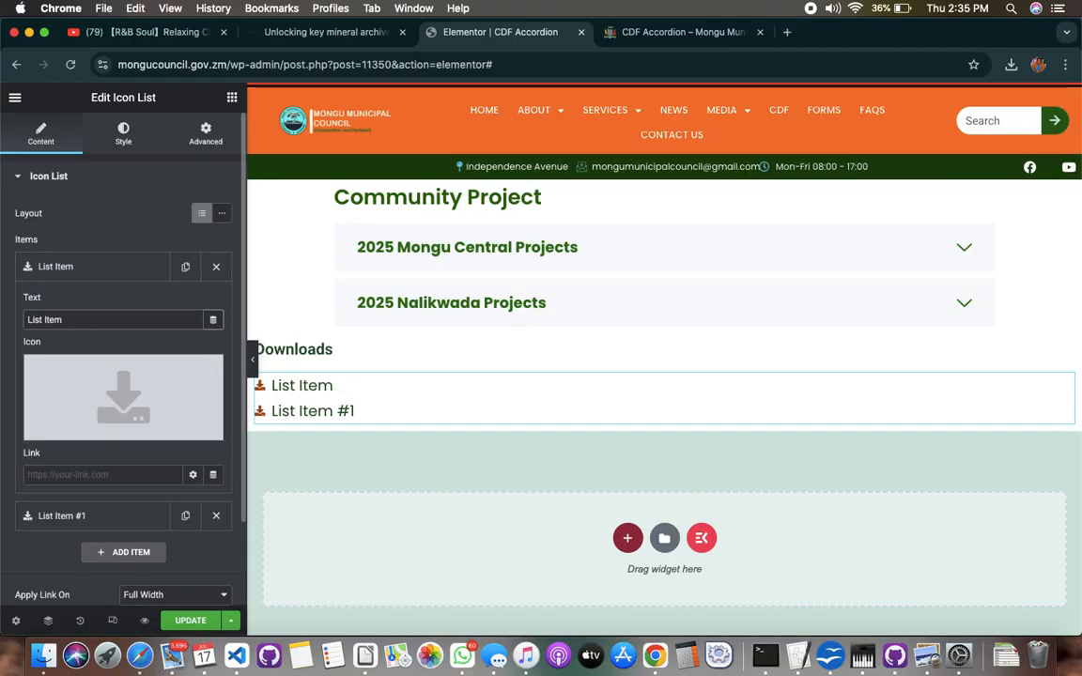
key(BackSpace)
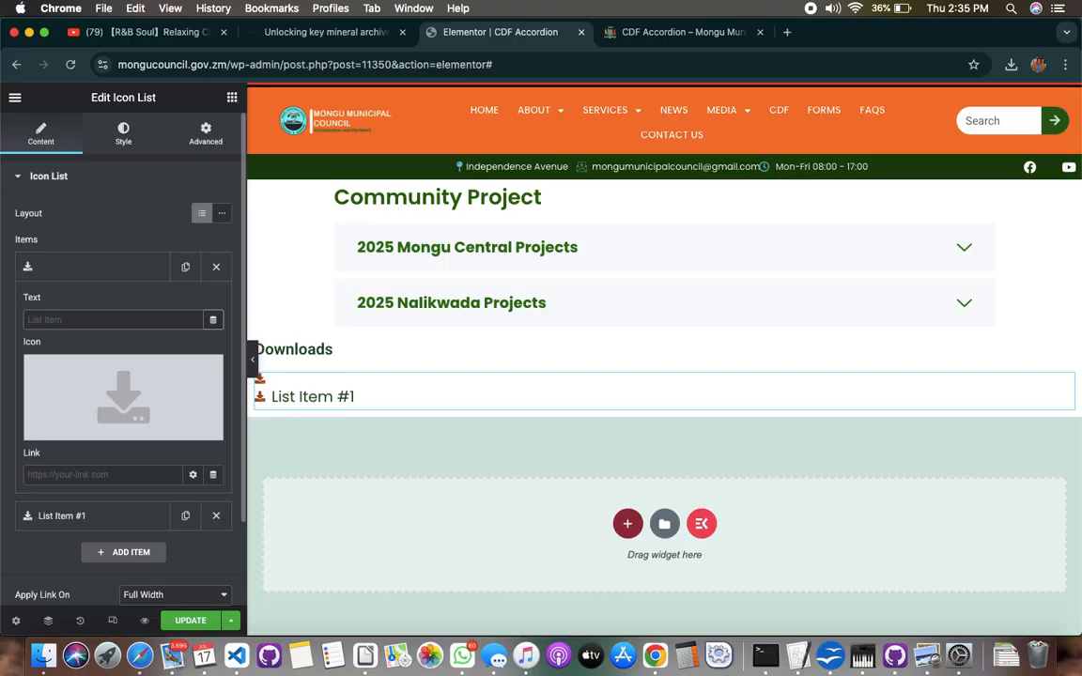
text(2025 Mo)
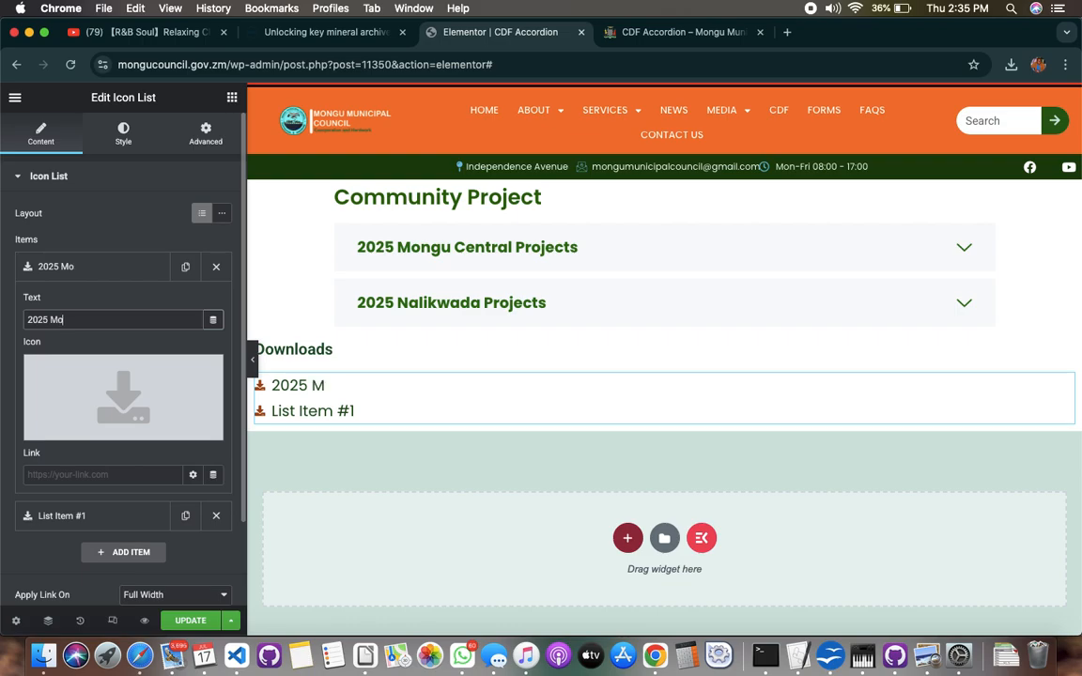
text(ngu cENTRA)
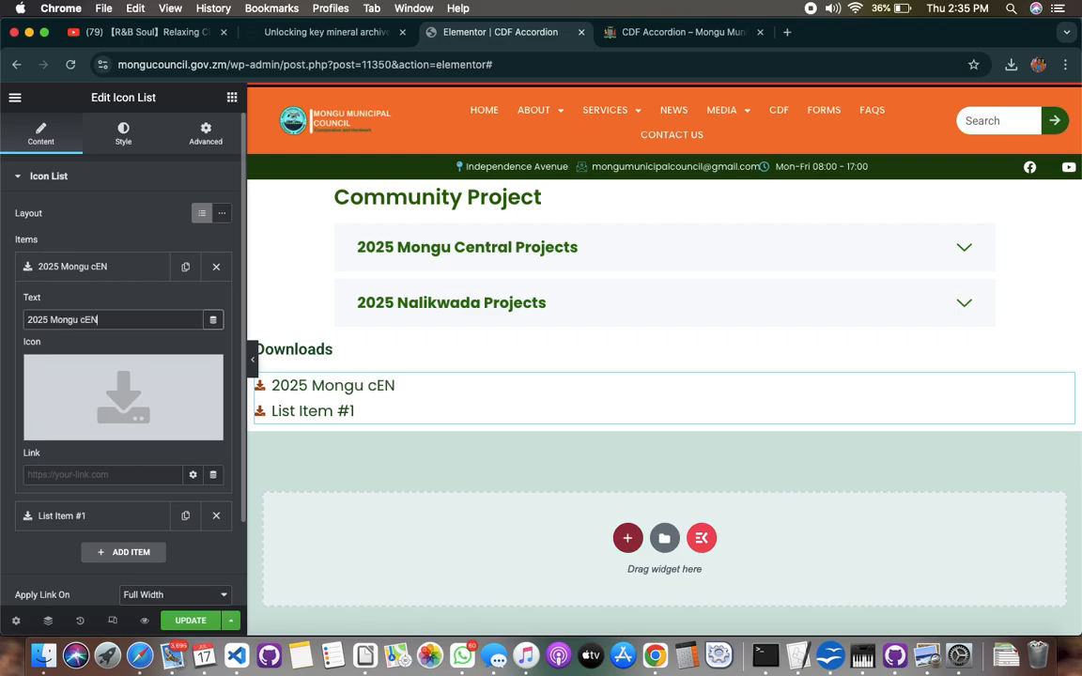
key(BackSpace)
key(BackSpace)
key(BackSpace)
key(BackSpace)
key(BackSpace)
text(Ceantral cdf)
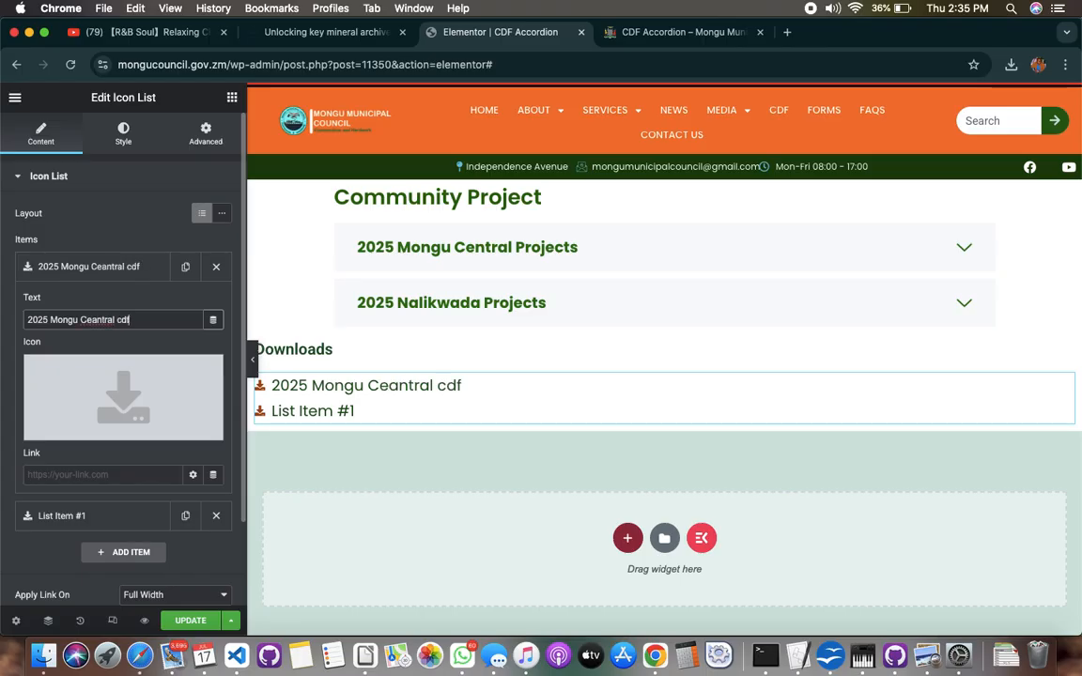
text( projects)
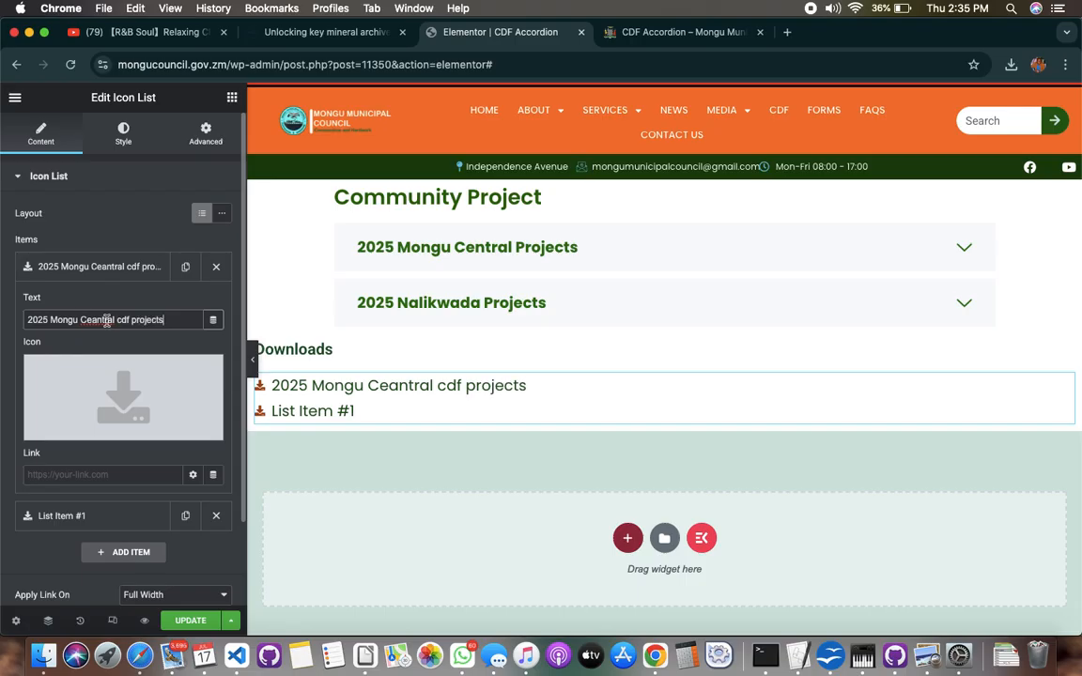
right_click(104, 321)
click(122, 324)
right_click(119, 321)
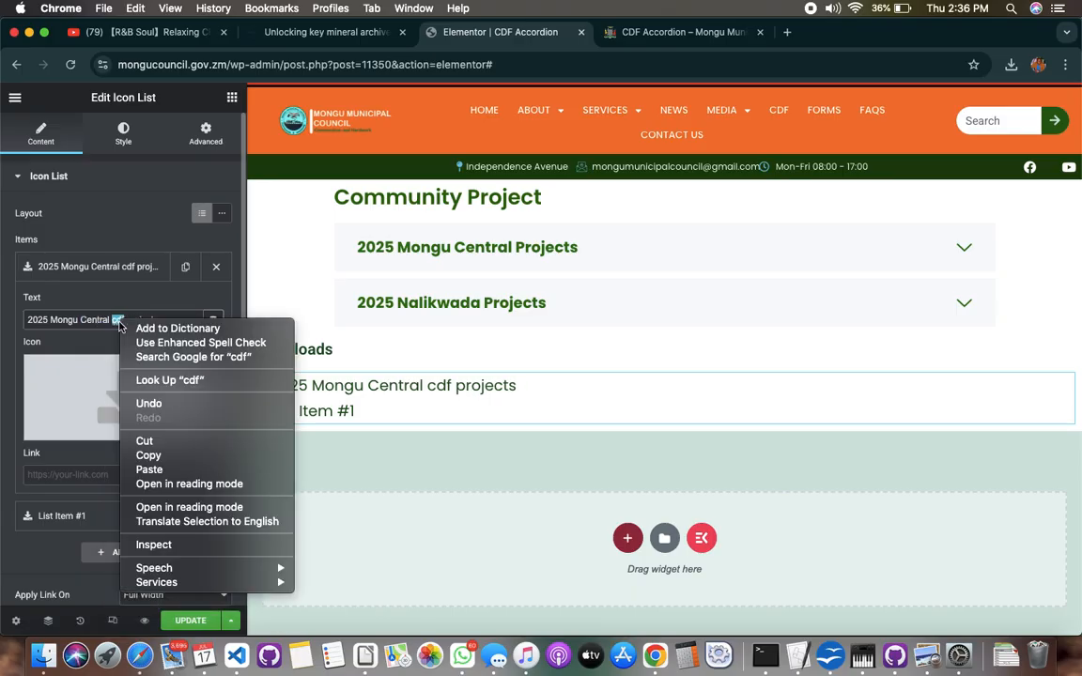
click(91, 365)
click(97, 342)
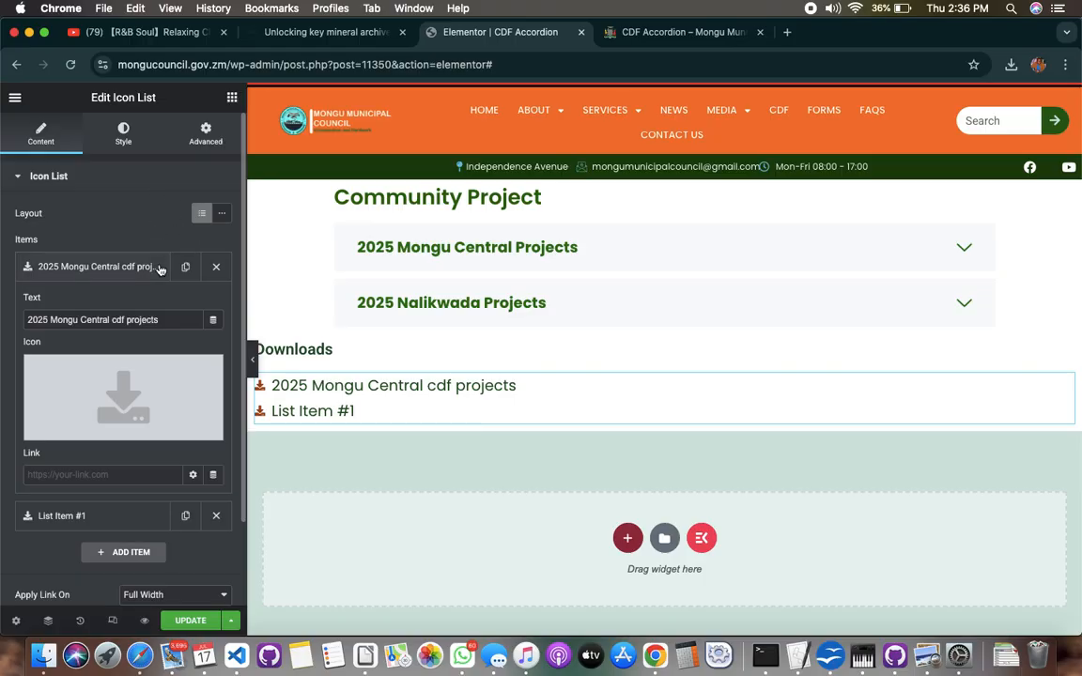
Open the page's WordPress dashboard in a new browser tab and switch to it, keeping the Elementor editor open
click(15, 97)
right_click(66, 358)
click(111, 363)
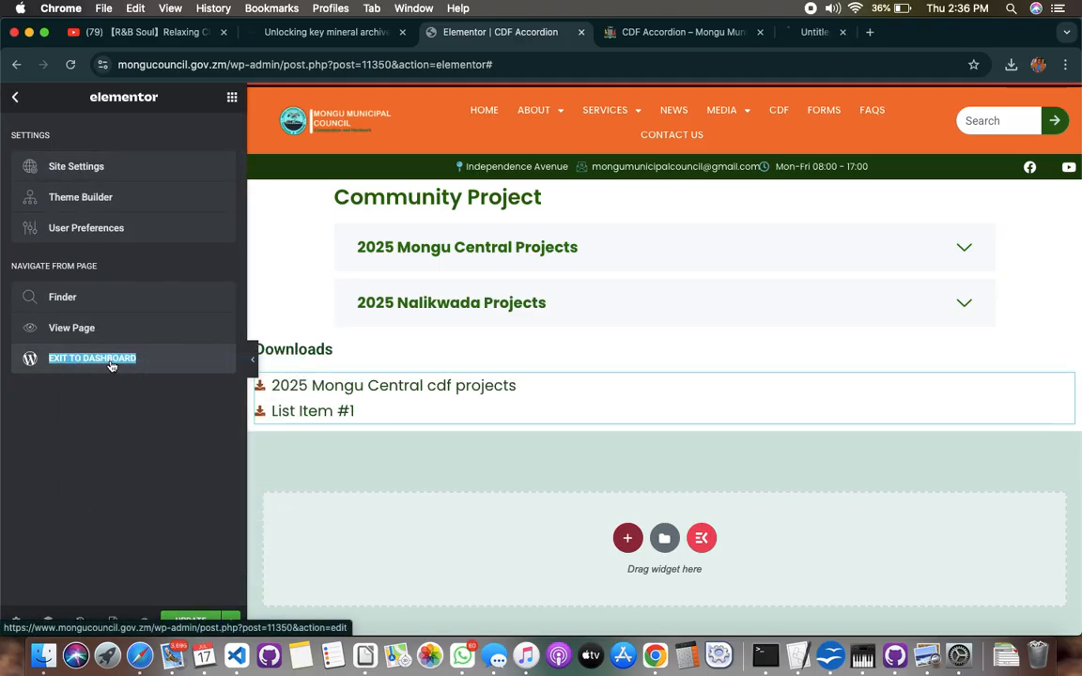
click(816, 34)
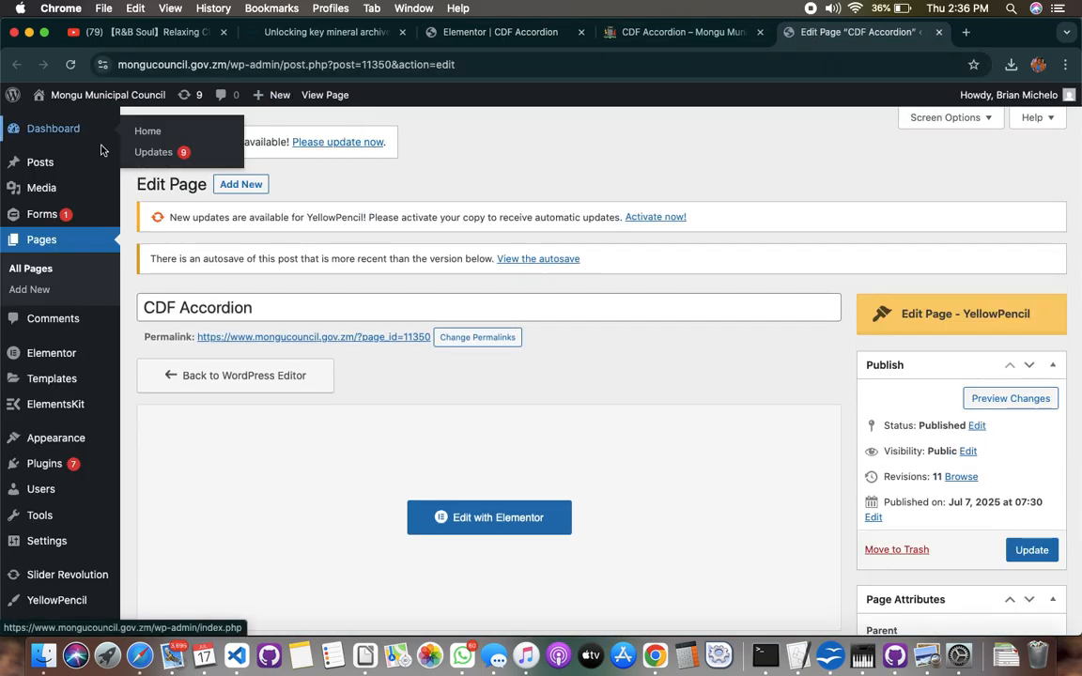
Filter the media library to documents and copy the file URL of APPROVED-2024-CDF-PROJECTS-MONGU-CENTRAL-FINAL-1.pdf
mouse_move(51, 196)
click(153, 195)
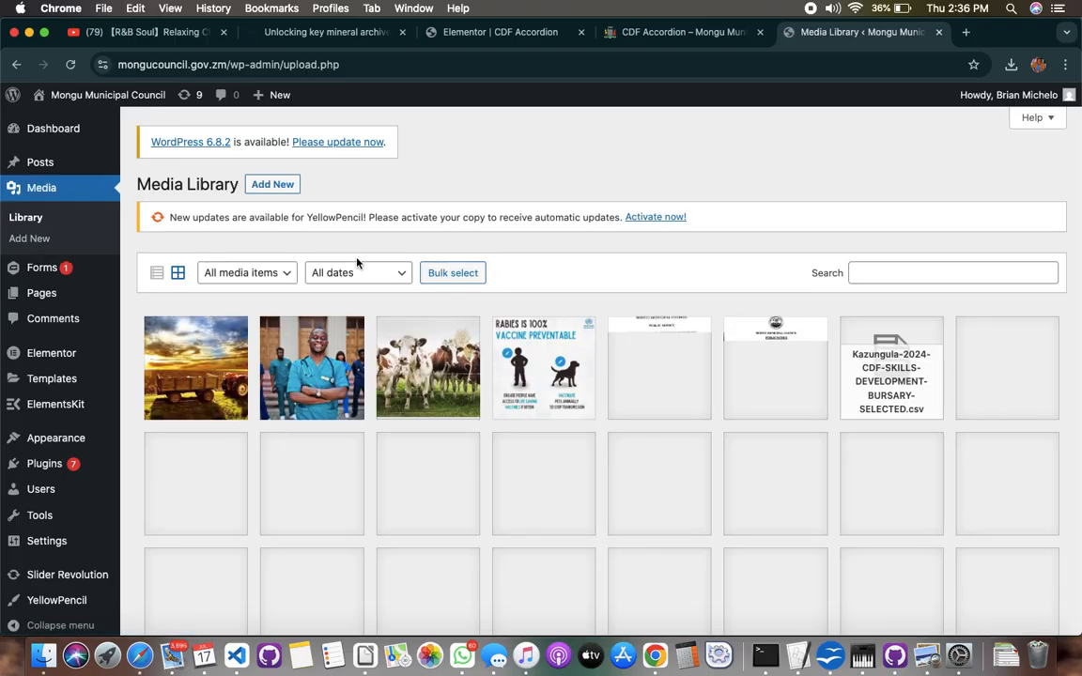
click(377, 273)
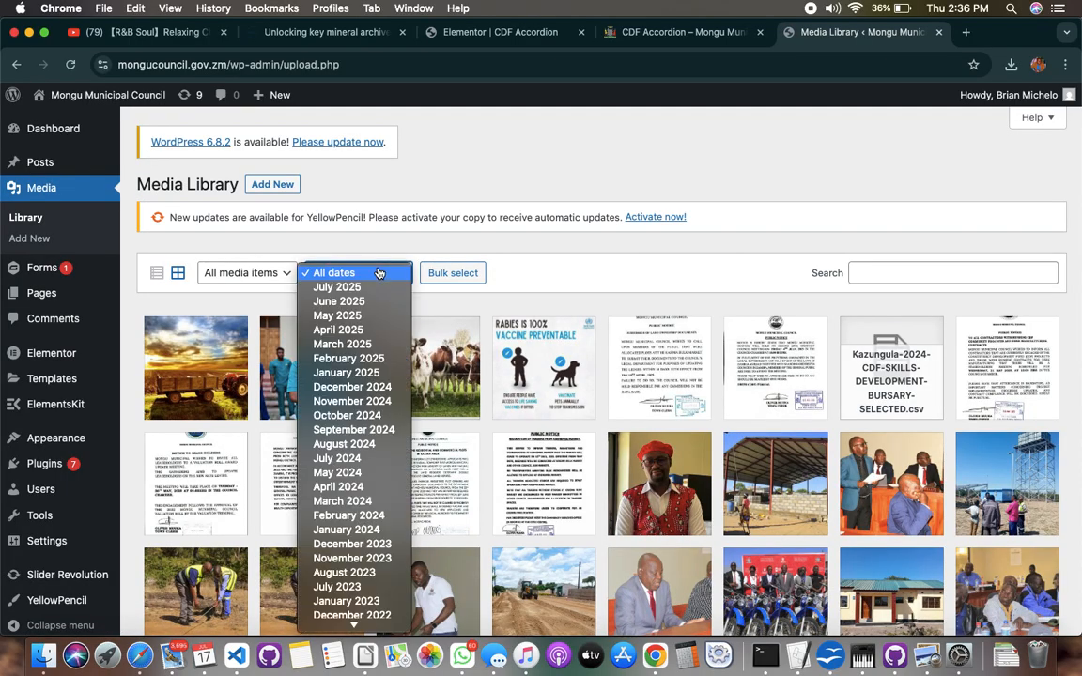
click(263, 274)
click(256, 274)
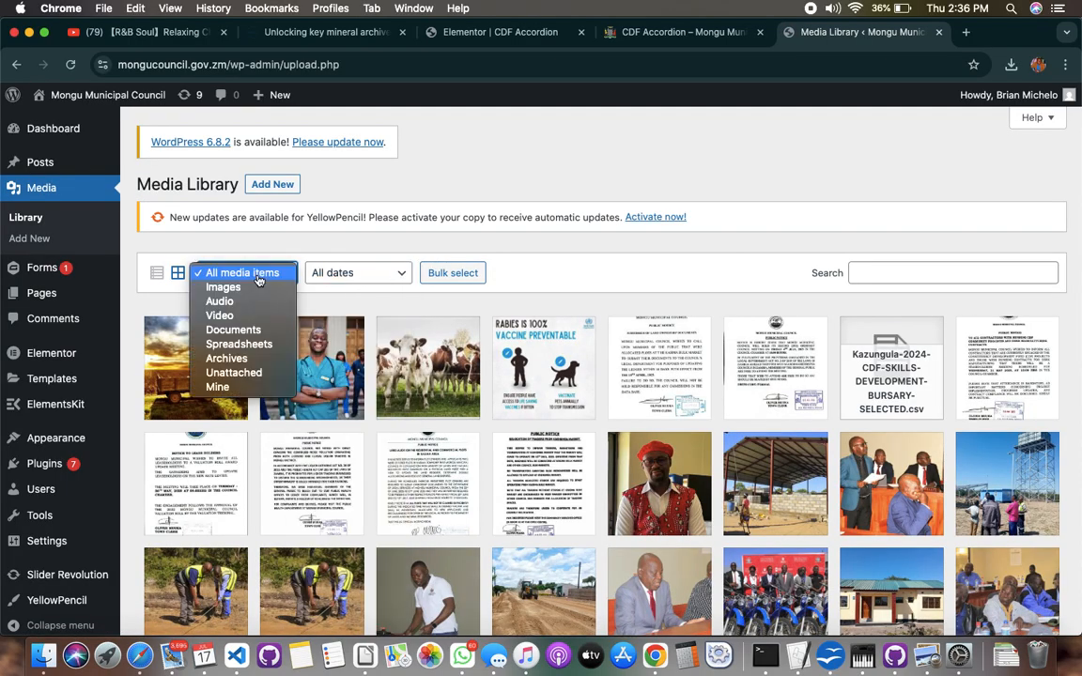
click(243, 331)
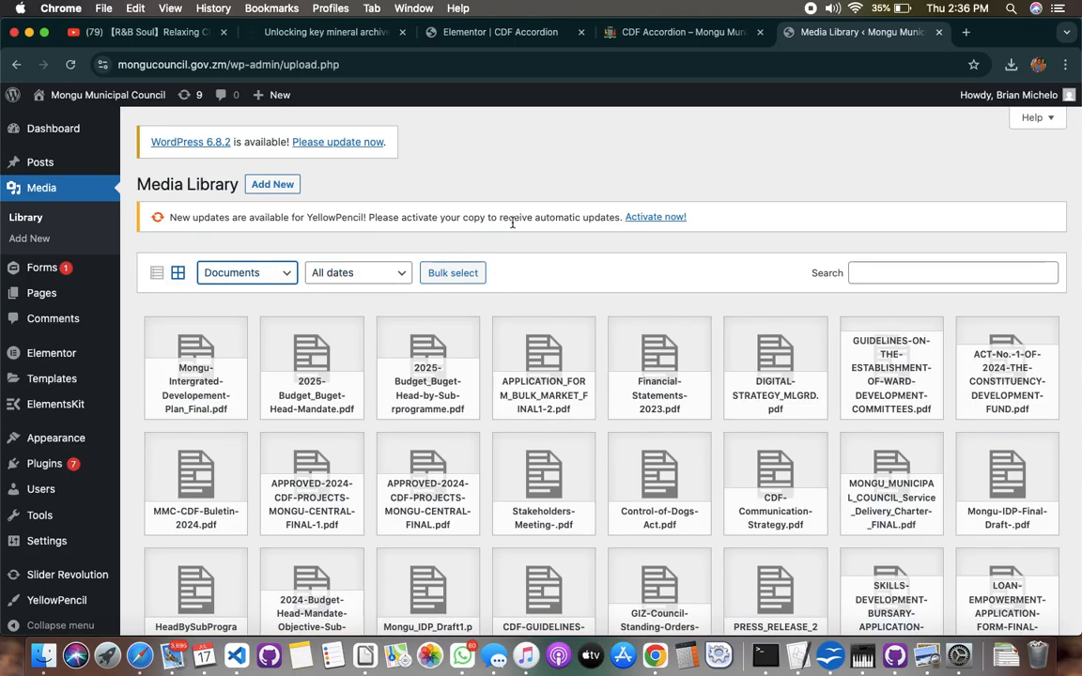
click(313, 483)
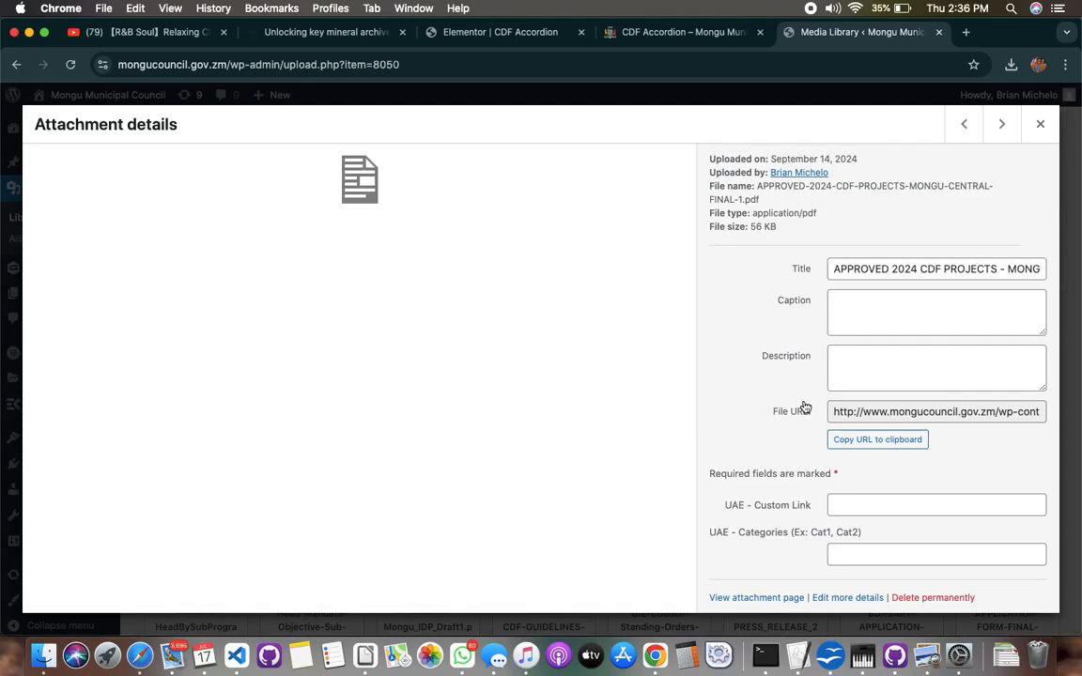
click(877, 441)
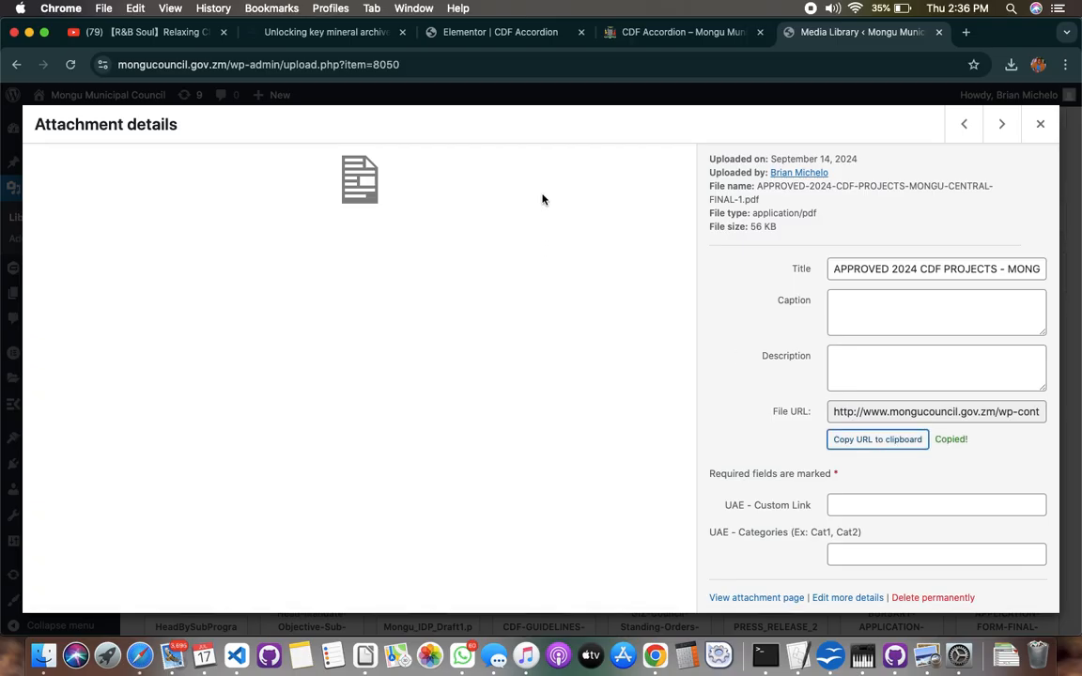
In the Elementor editor, link the "2025 Mongu Central cdf projects" list item to the copied PDF URL and update the page
click(455, 32)
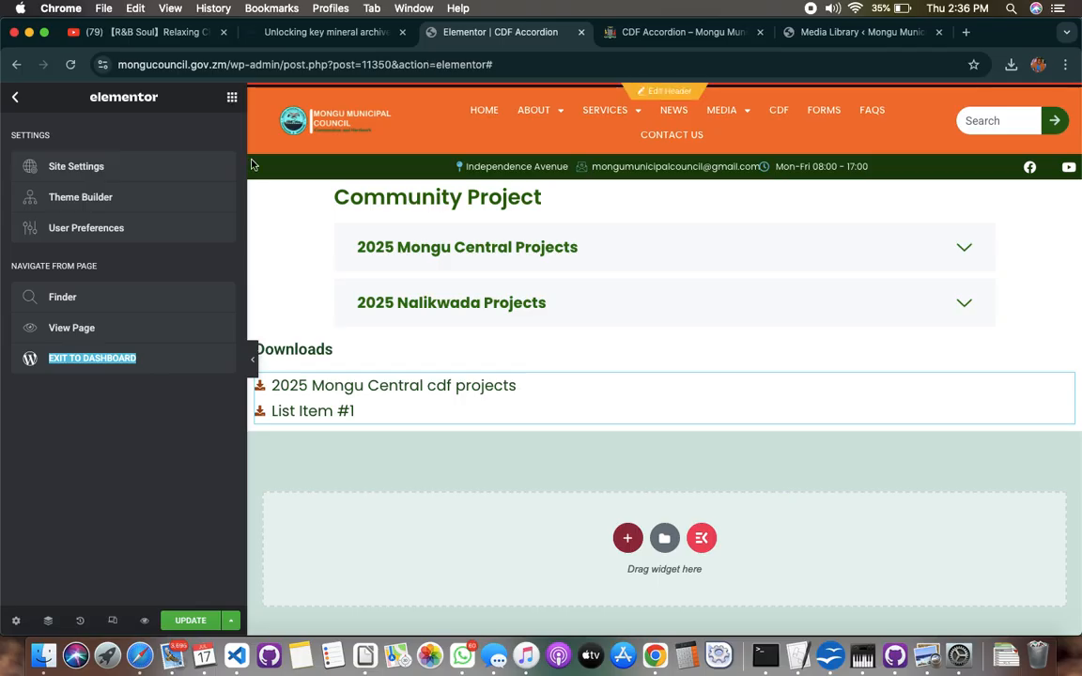
click(324, 385)
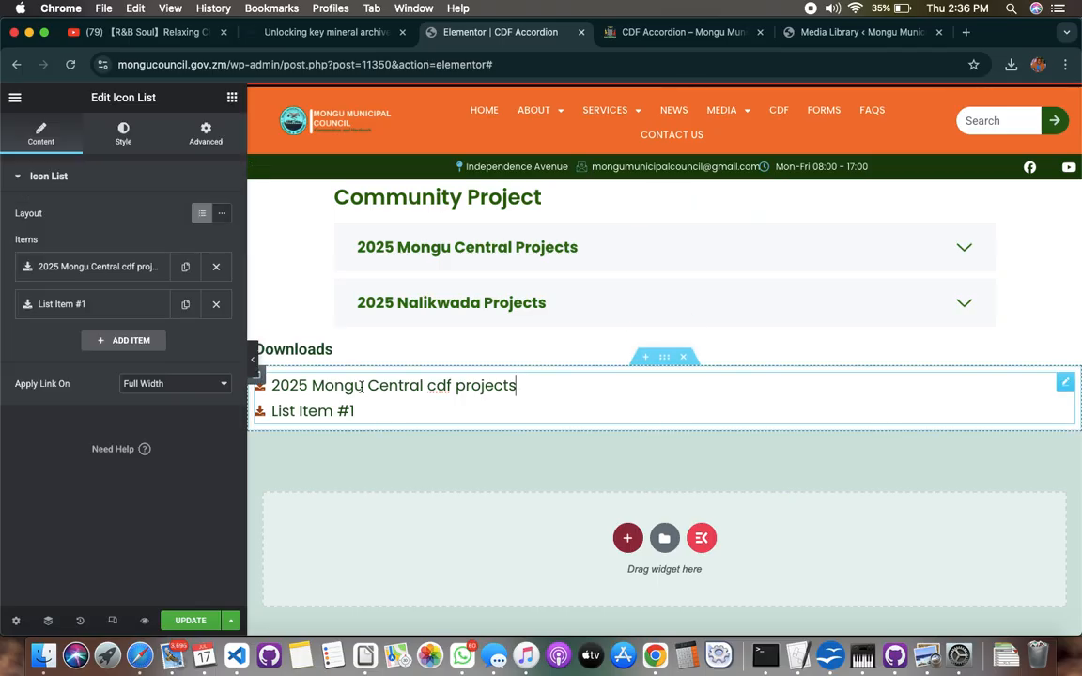
click(106, 271)
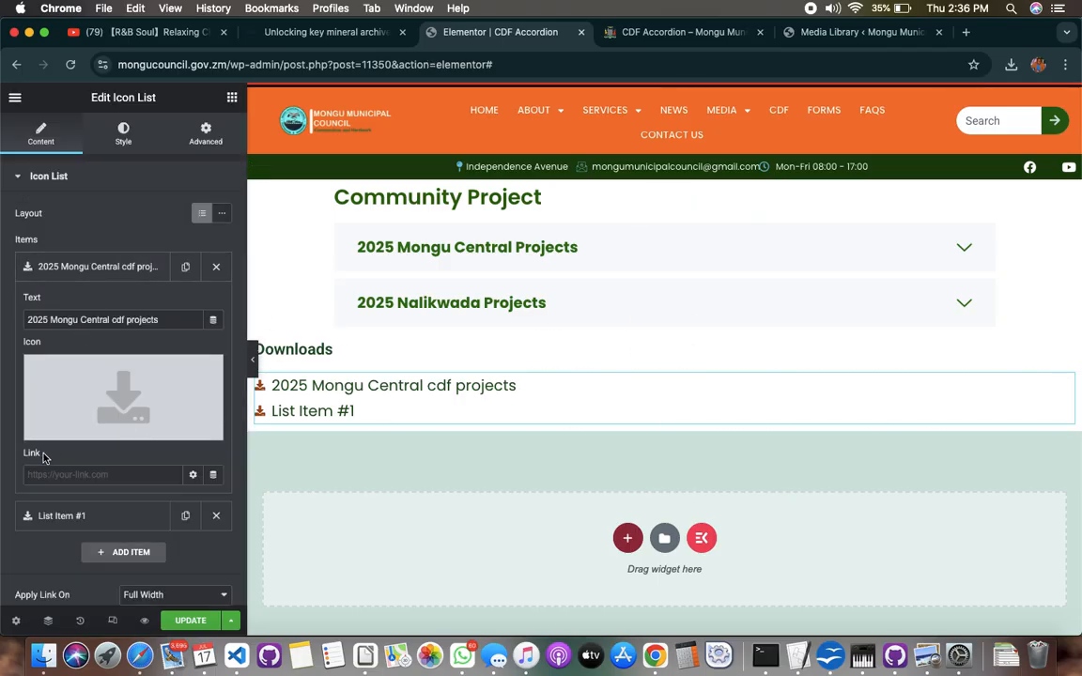
click(114, 475)
key(super+v)
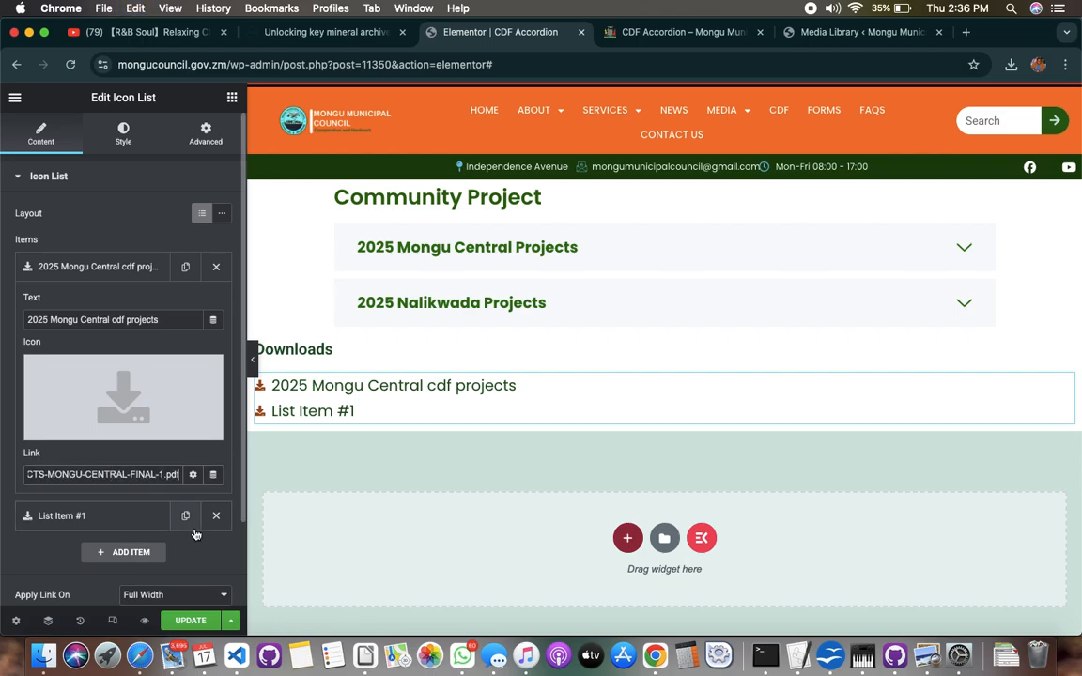
click(191, 621)
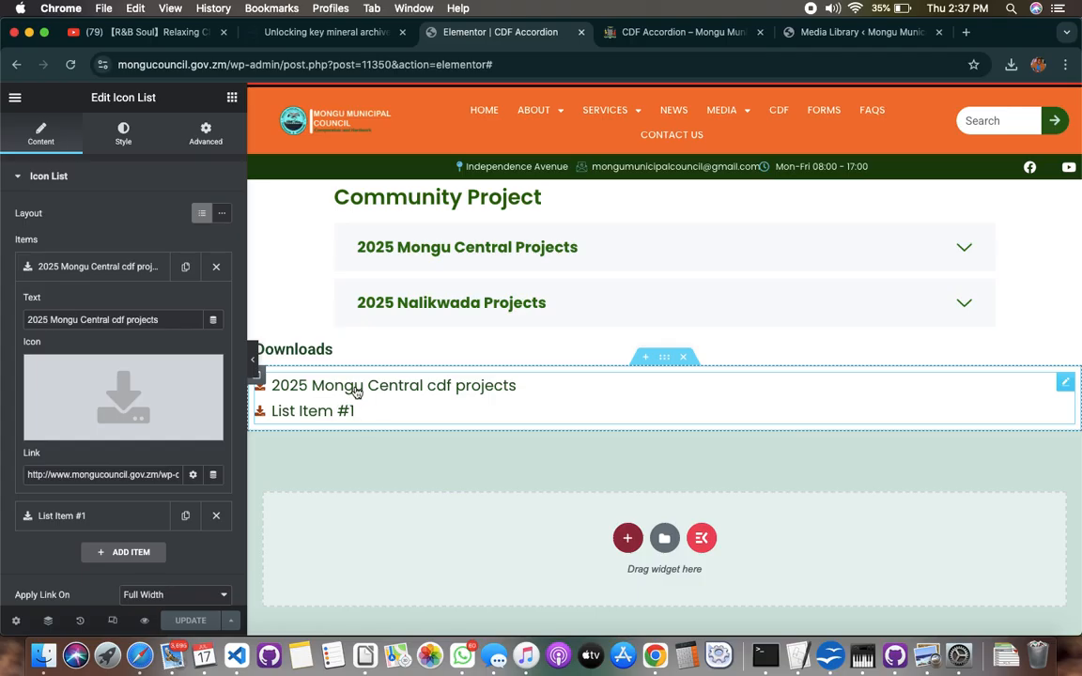
Test the "2025 Mongu Central cdf projects" download link in the page preview, return to the page and collapse the first accordion item
click(669, 32)
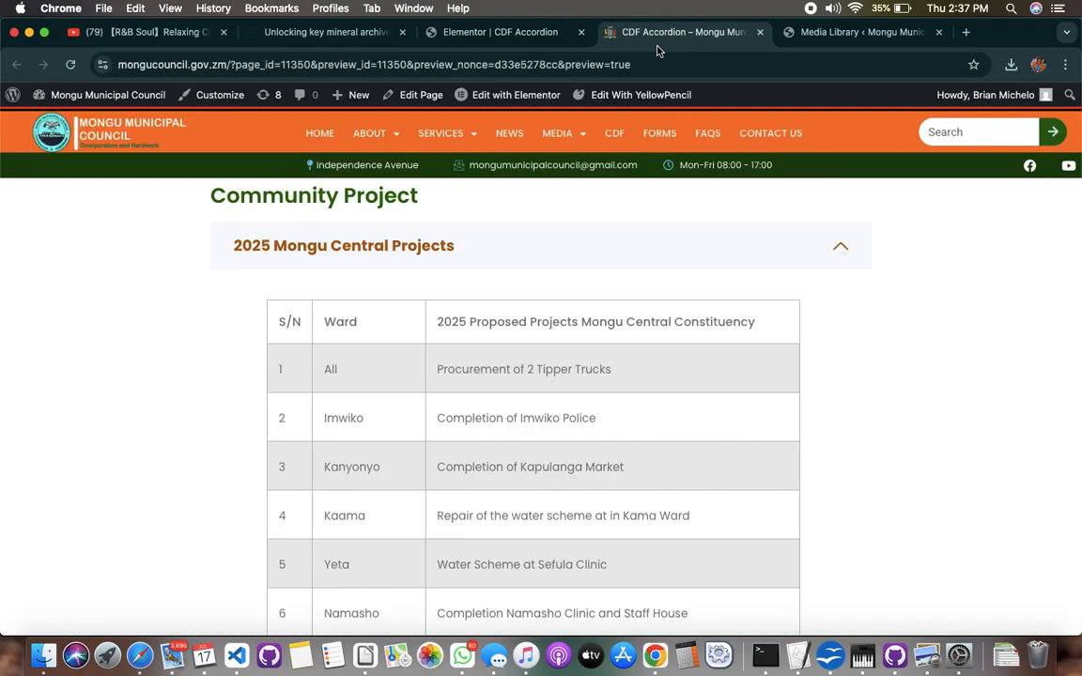
click(500, 245)
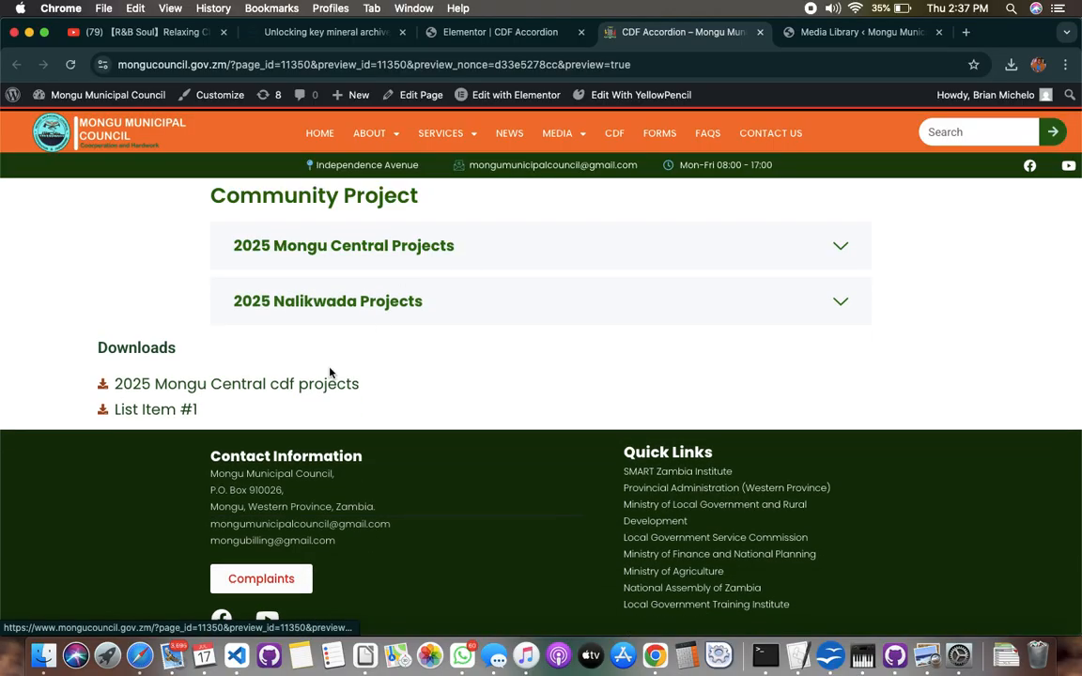
click(236, 387)
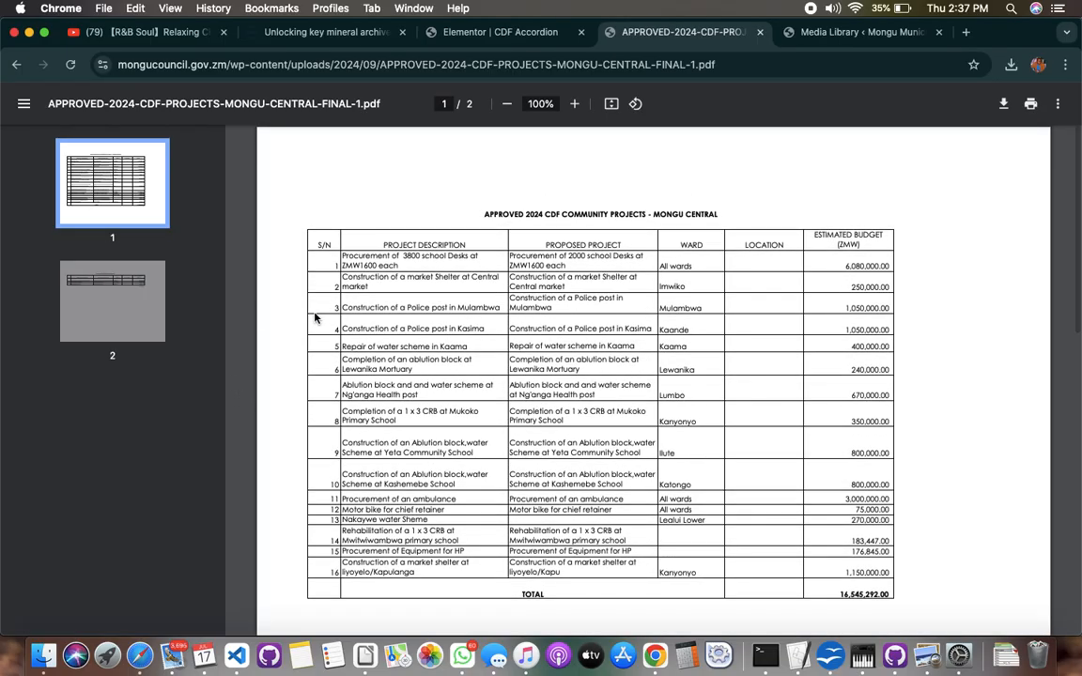
click(16, 63)
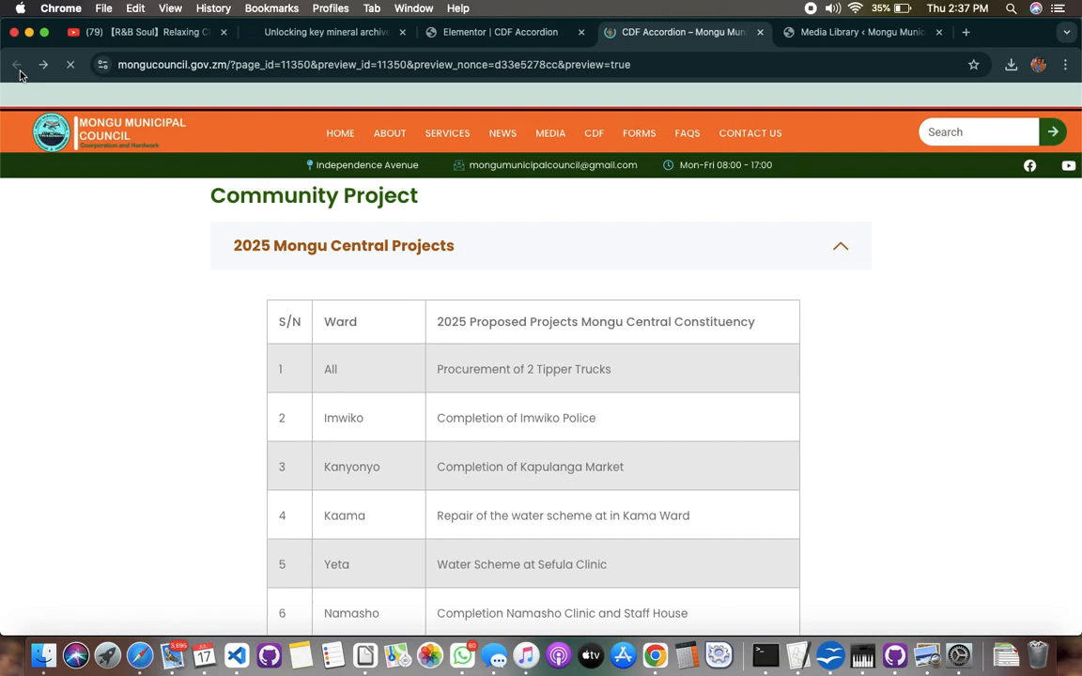
click(521, 244)
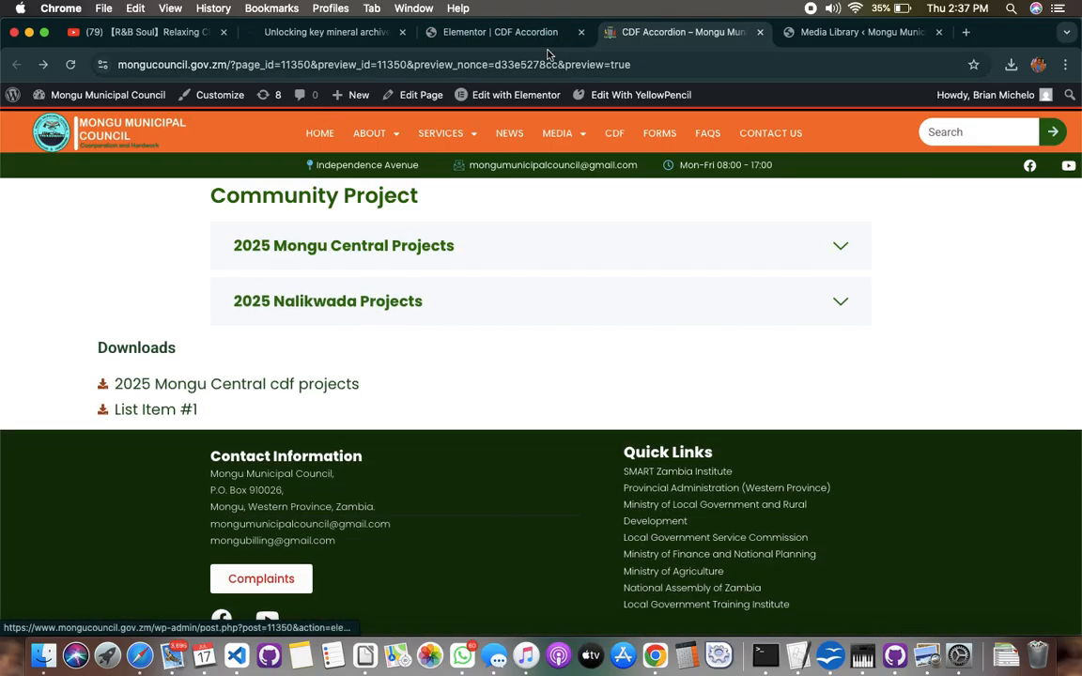
Back in the Elementor editor, replace the second icon list item's text with "2025 Nalikwanda cdf Projects"
key(ctrl+shift+Tab)
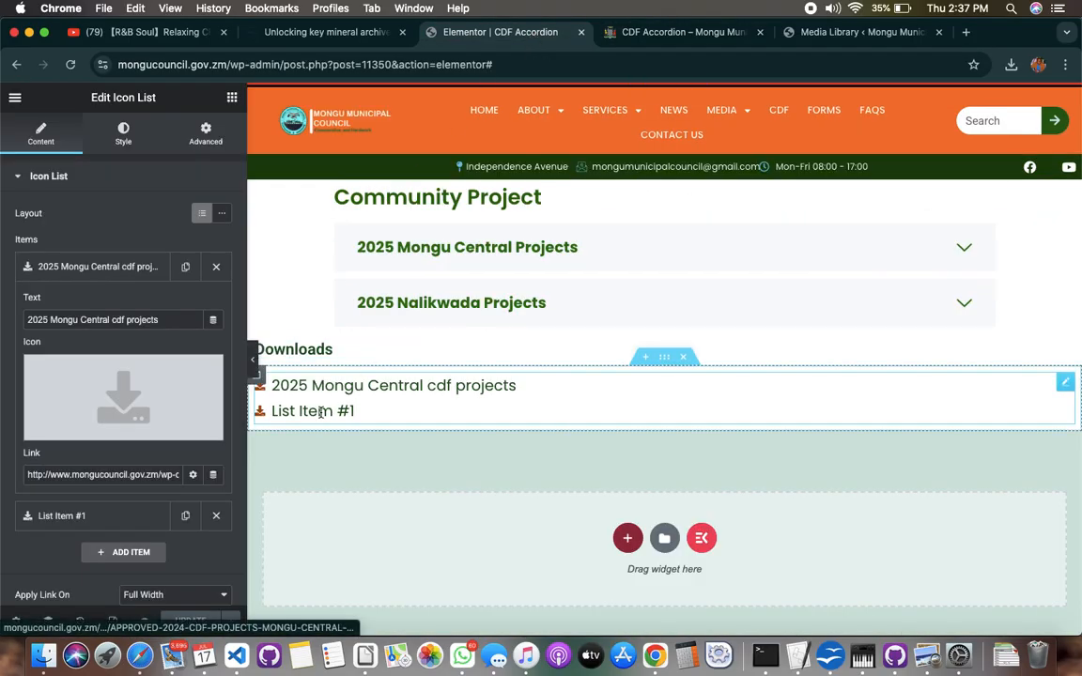
mouse_move(174, 402)
click(105, 267)
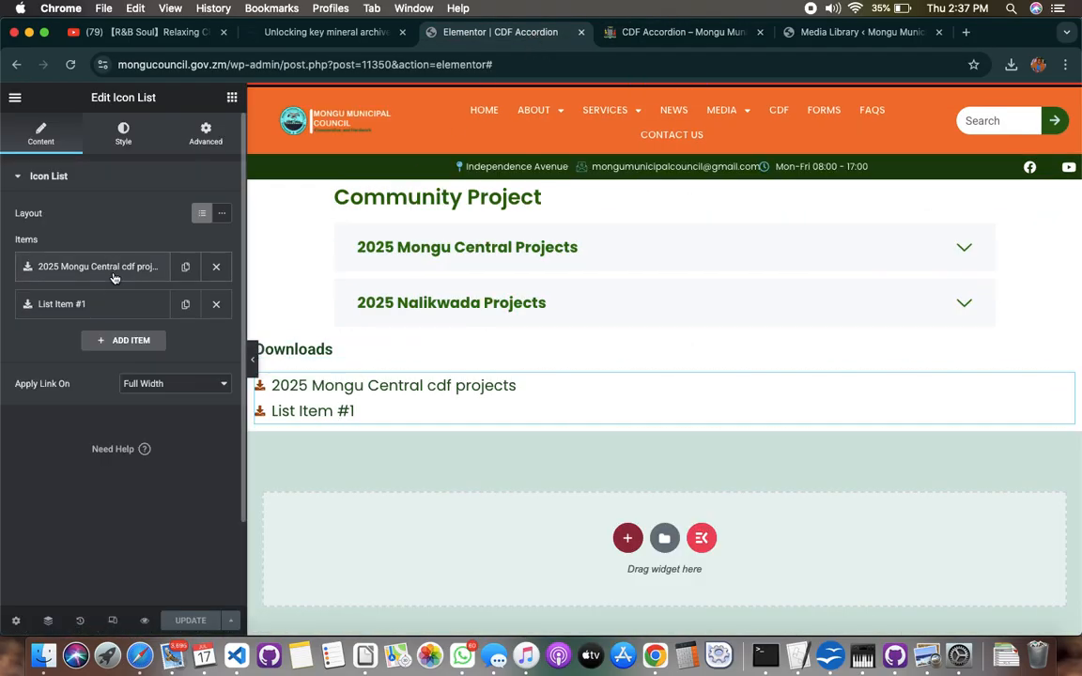
click(101, 310)
click(118, 361)
key(BackSpace)
key(BackSpace)
key(BackSpace)
key(BackSpace)
key(BackSpace)
key(BackSpace)
key(BackSpace)
key(BackSpace)
key(BackSpace)
key(BackSpace)
key(BackSpace)
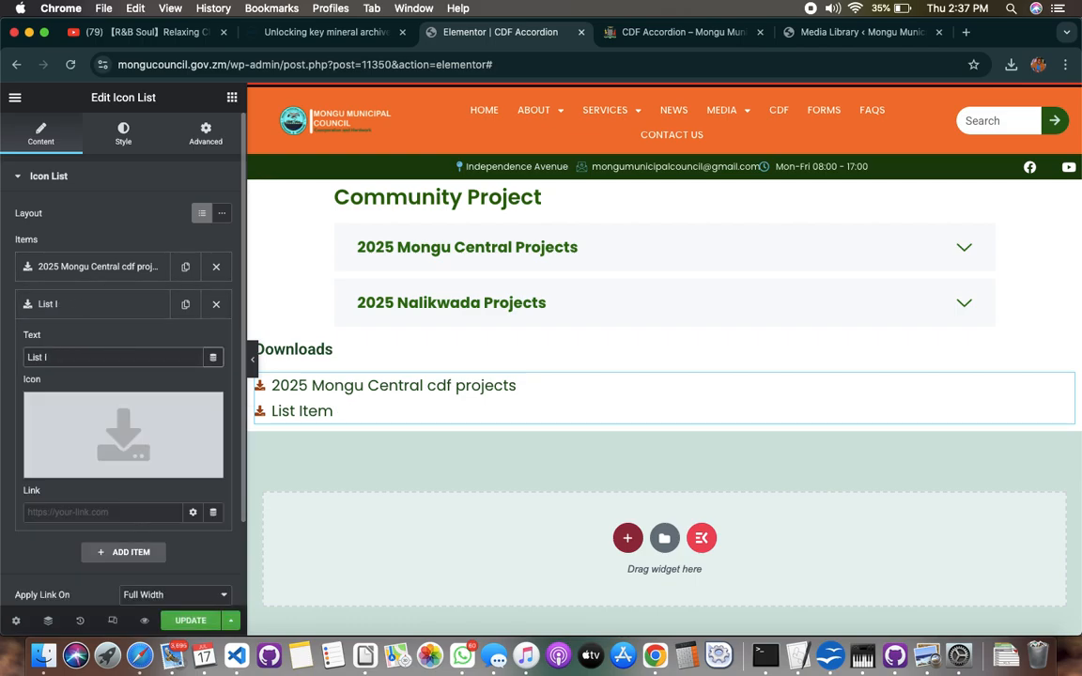
key(BackSpace)
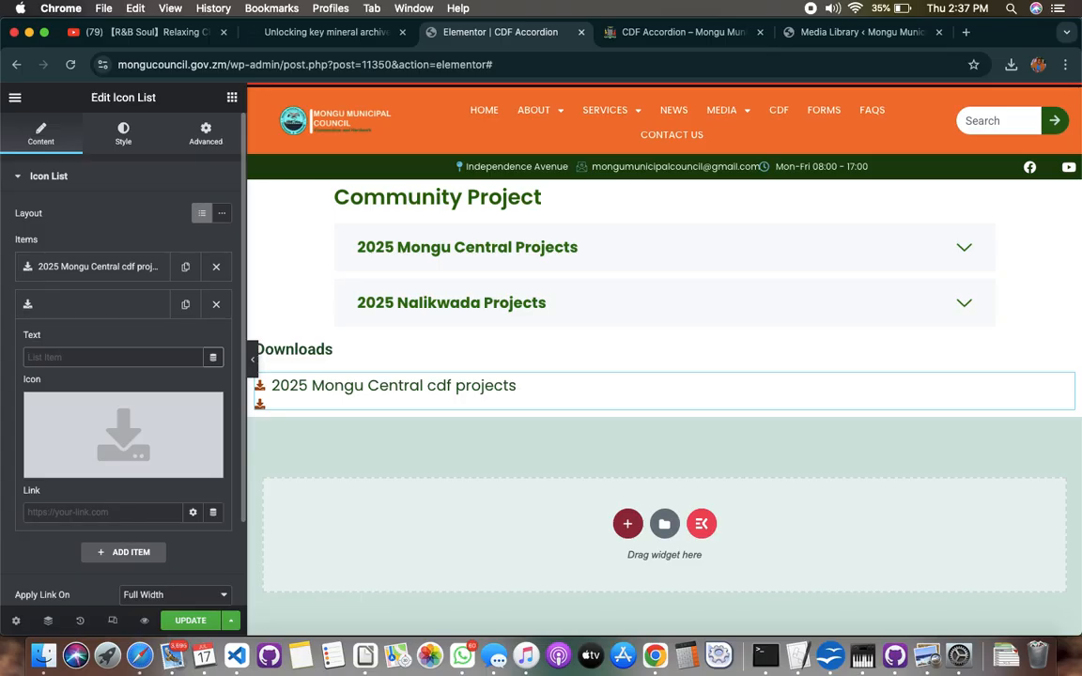
text(2025)
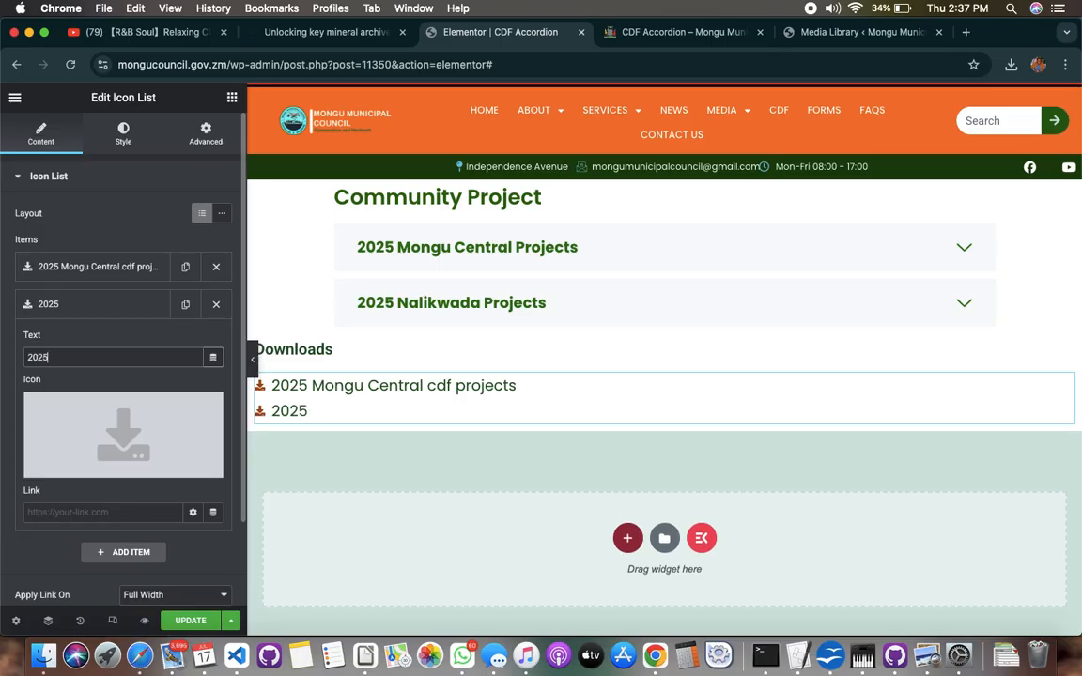
text( nA)
key(BackSpace)
key(BackSpace)
text(N)
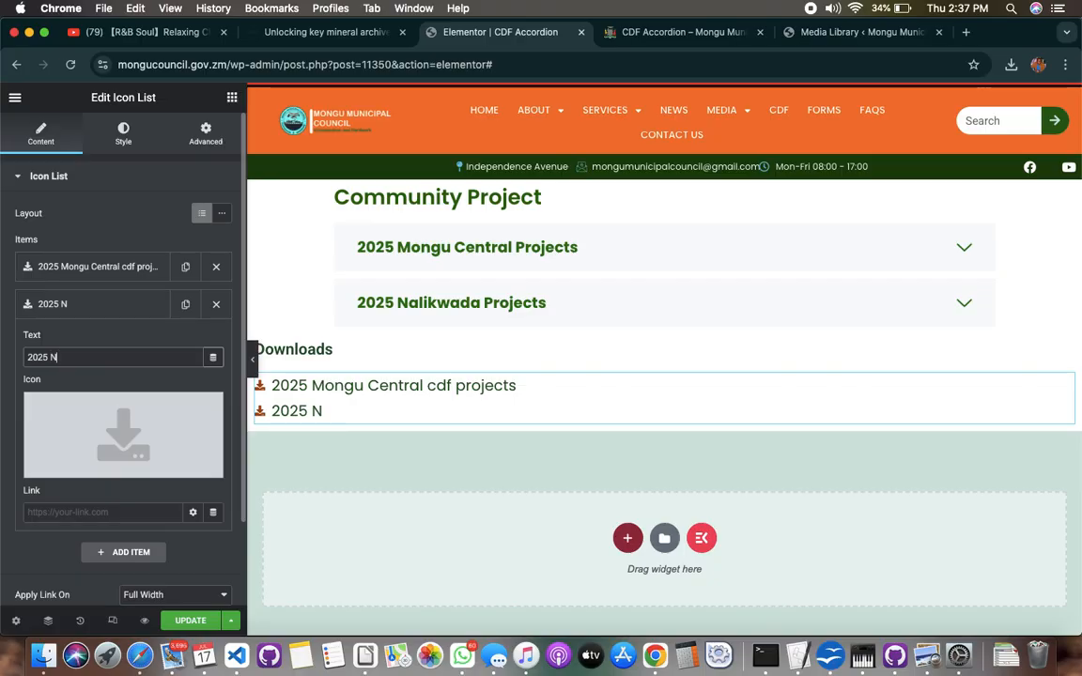
text(alikwand)
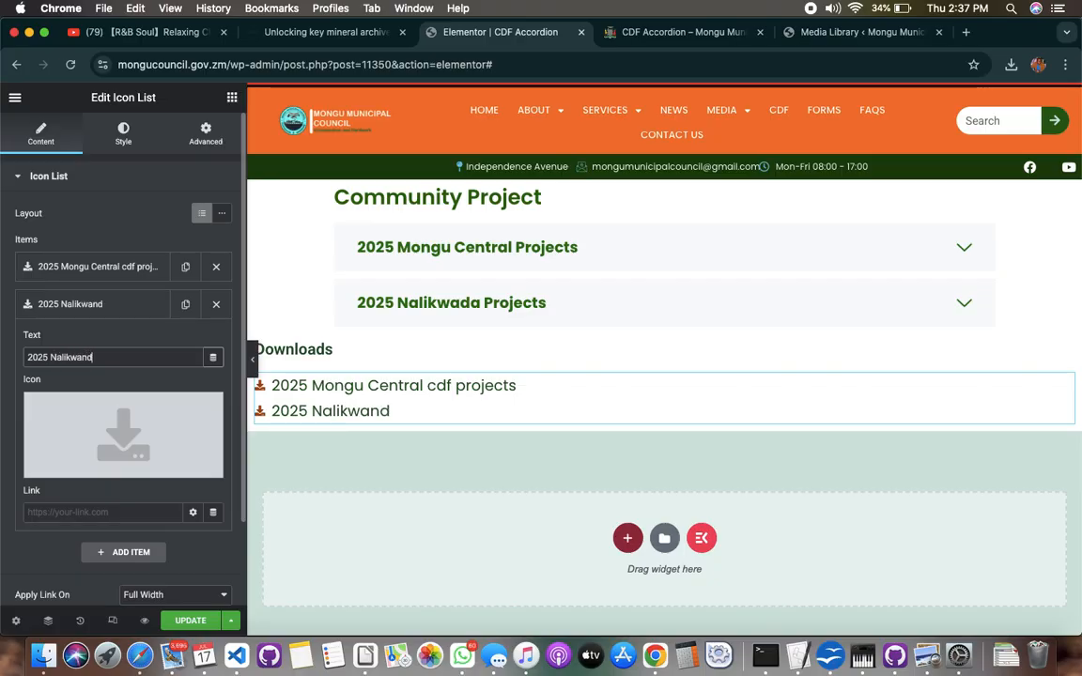
text(a Projects)
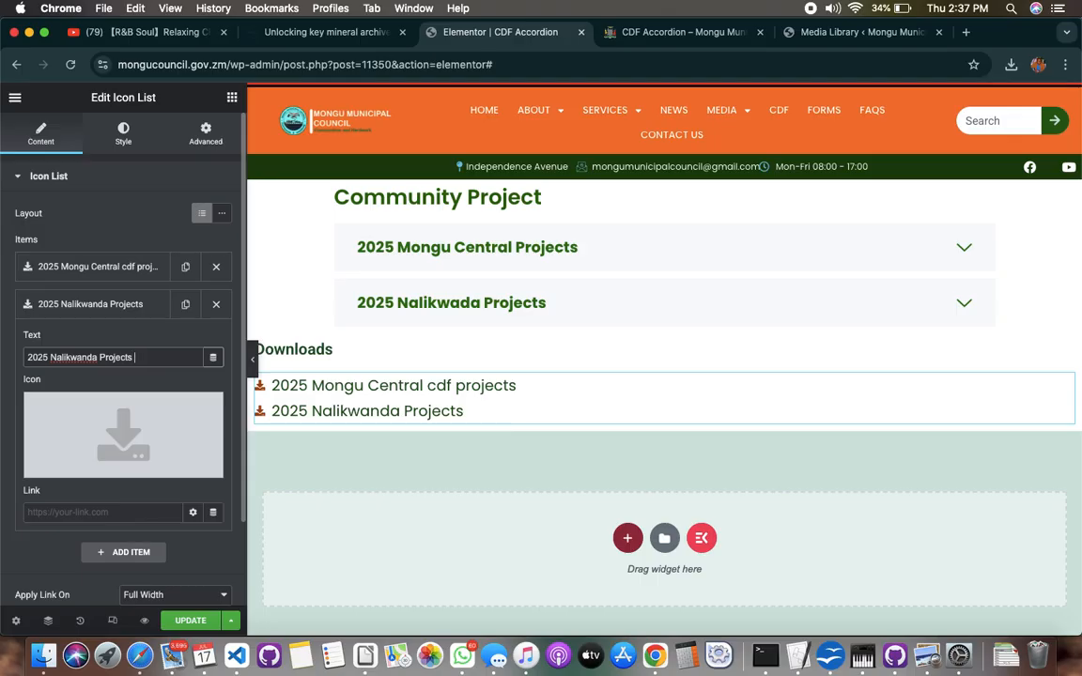
click(100, 357)
text(cdf)
mouse_move(136, 411)
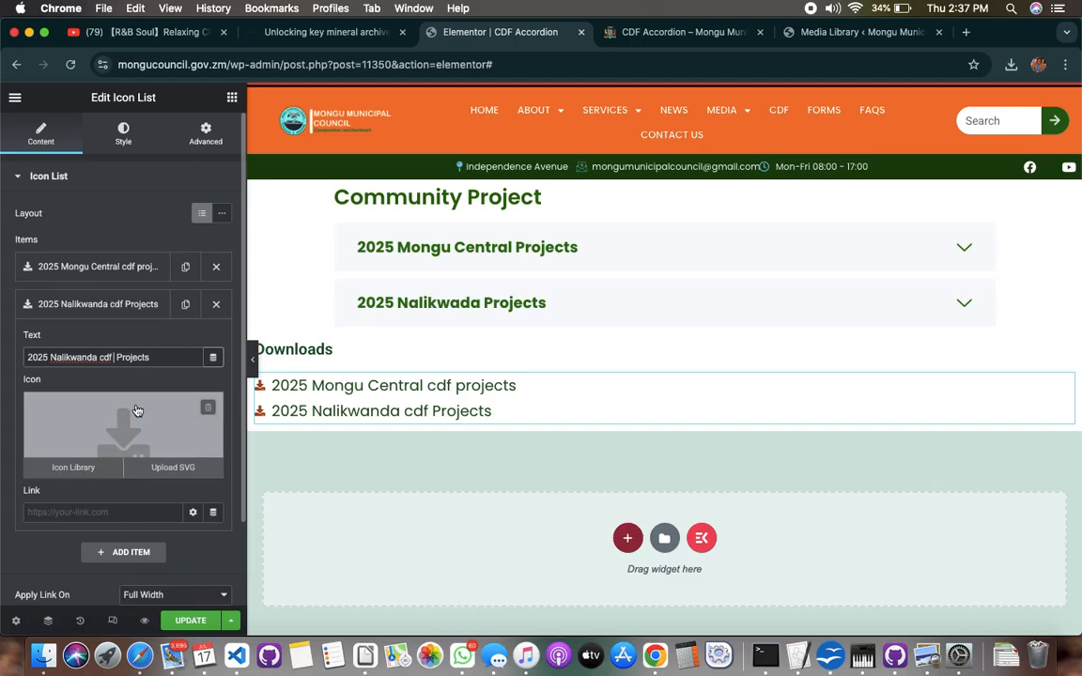
Link the "2025 Nalikwanda cdf Projects" list item to the same copied PDF URL and update the page
click(80, 513)
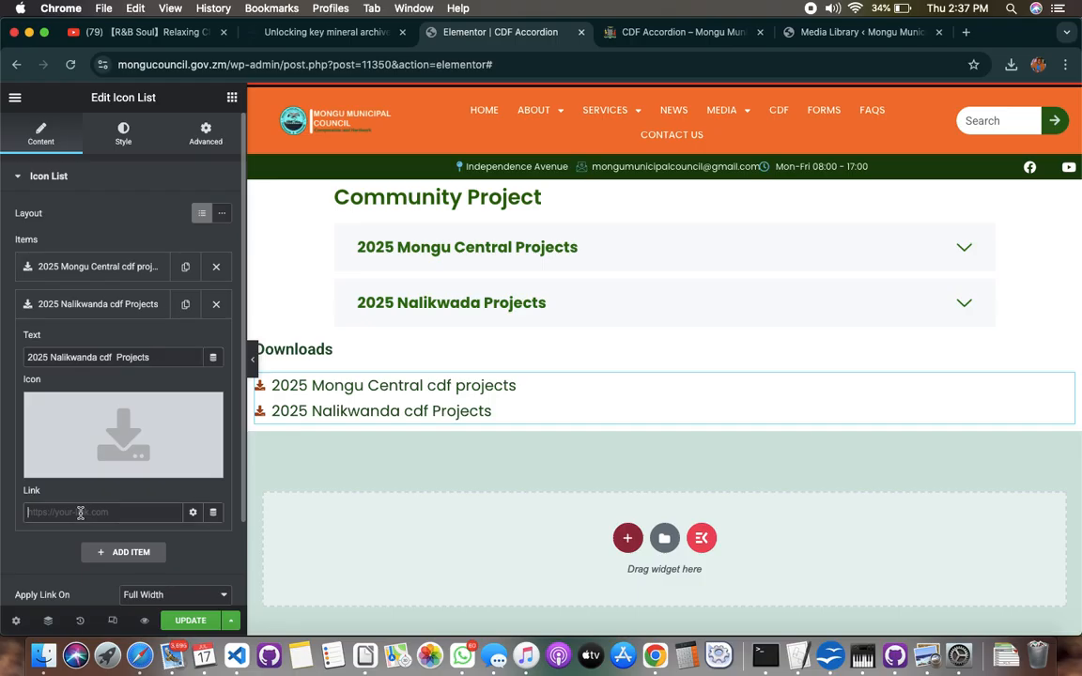
key(super+v)
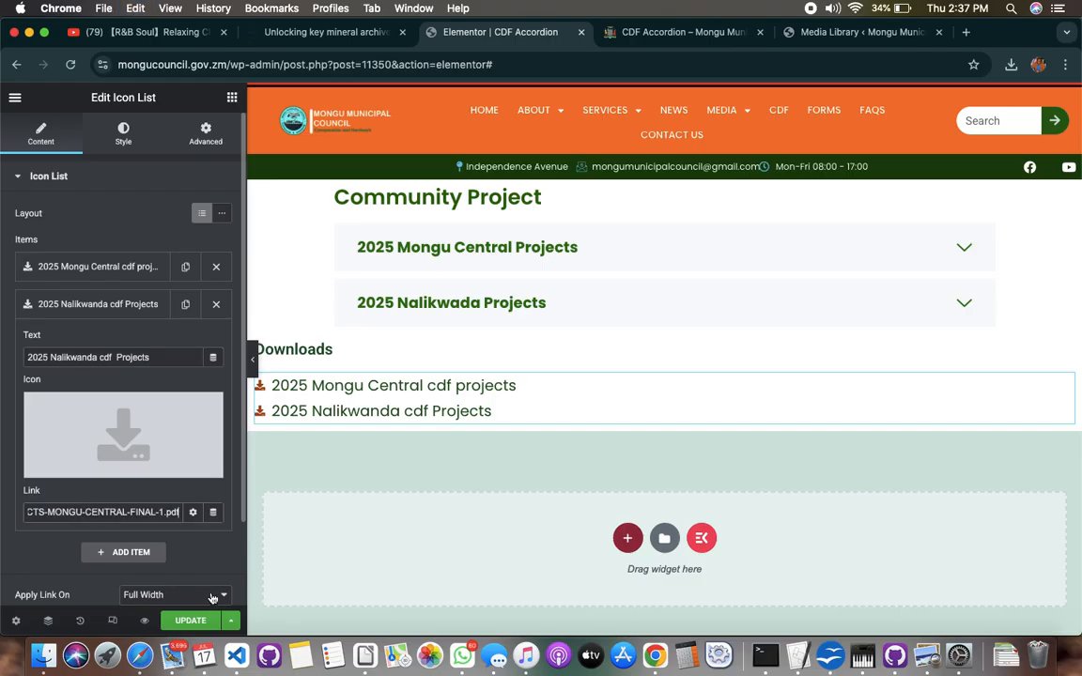
click(200, 625)
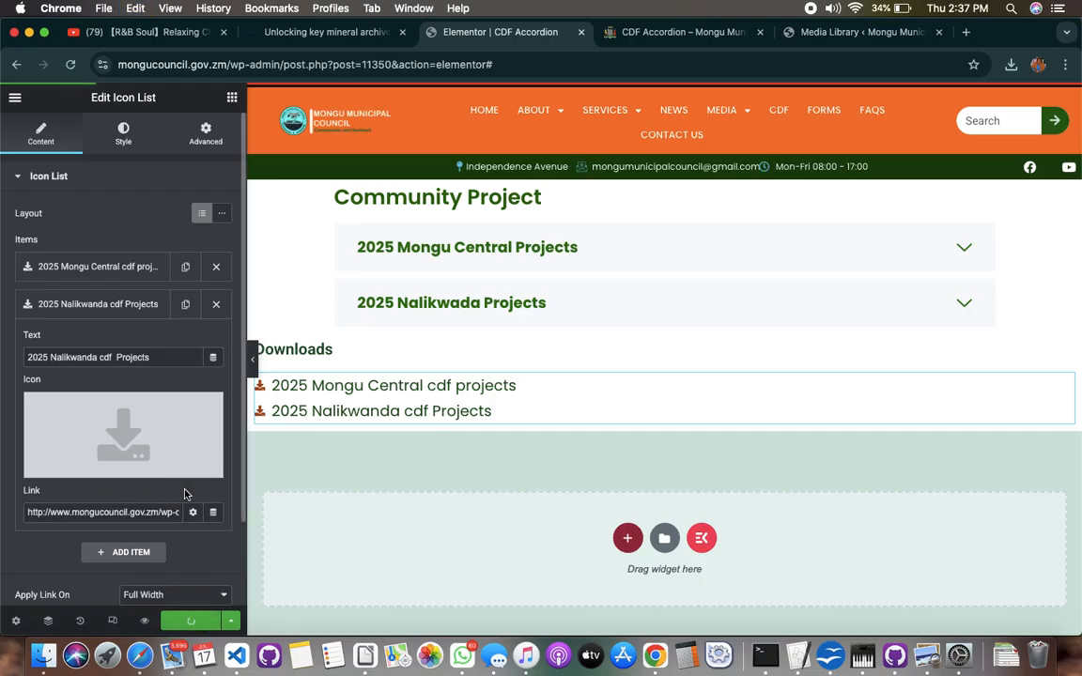
Check the updated Downloads list in the page preview, test its PDF link and return to the page with the accordion collapsed
click(672, 32)
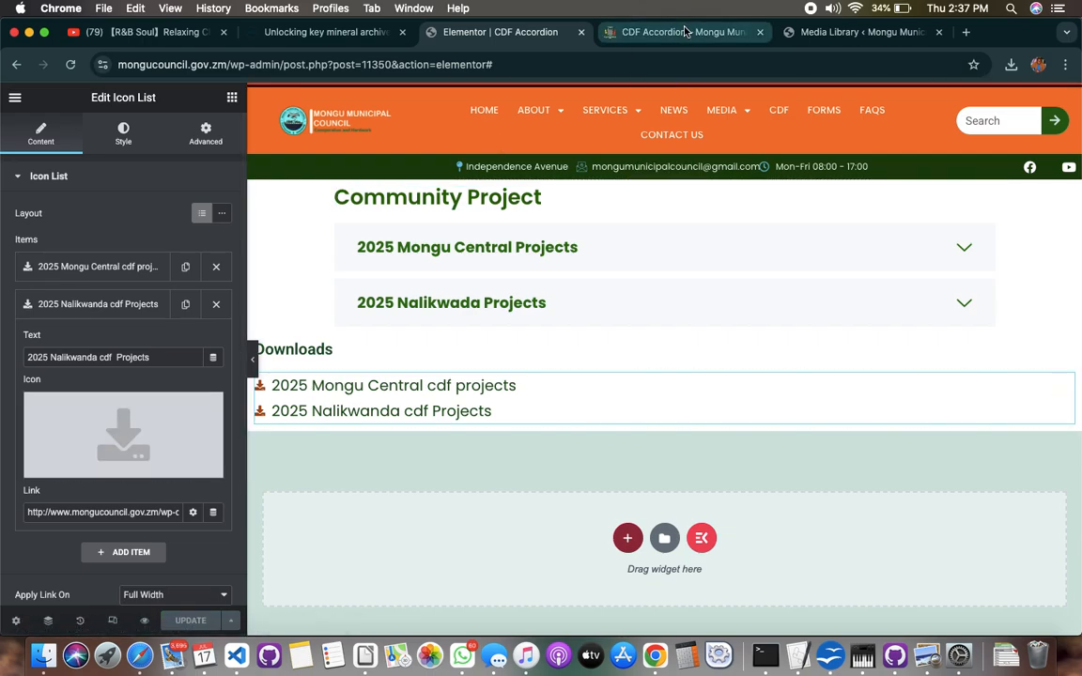
click(457, 242)
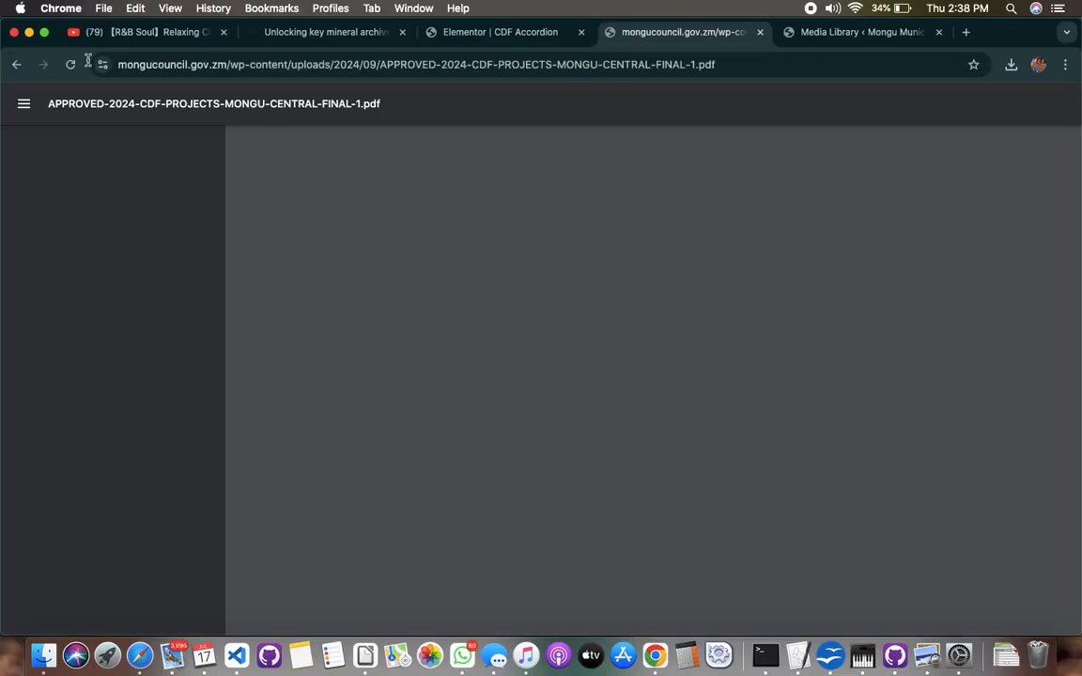
click(23, 64)
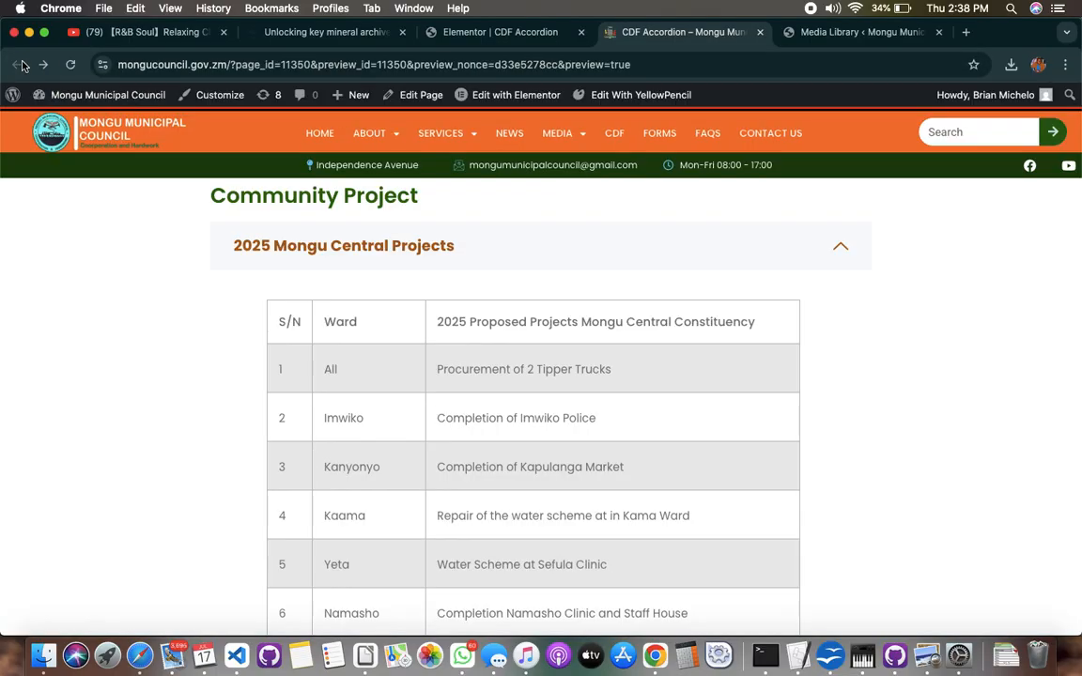
click(375, 255)
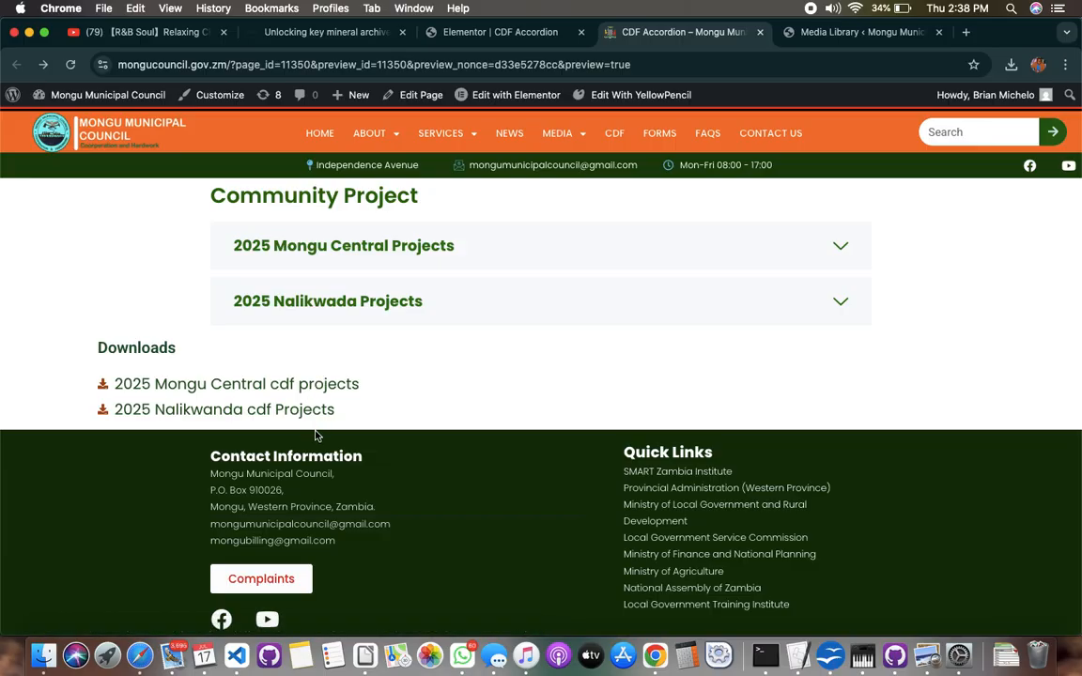
Try both accordion items in the preview and look through the 2025 Mongu Central Projects table
click(820, 302)
click(778, 238)
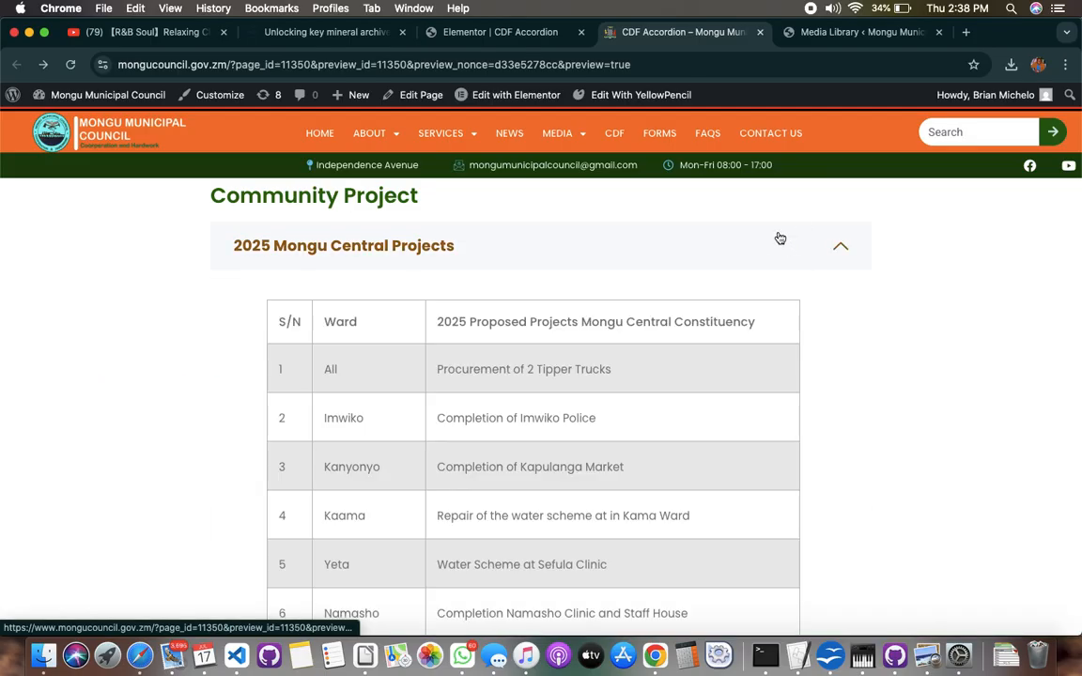
scroll(732, 336, down, 10)
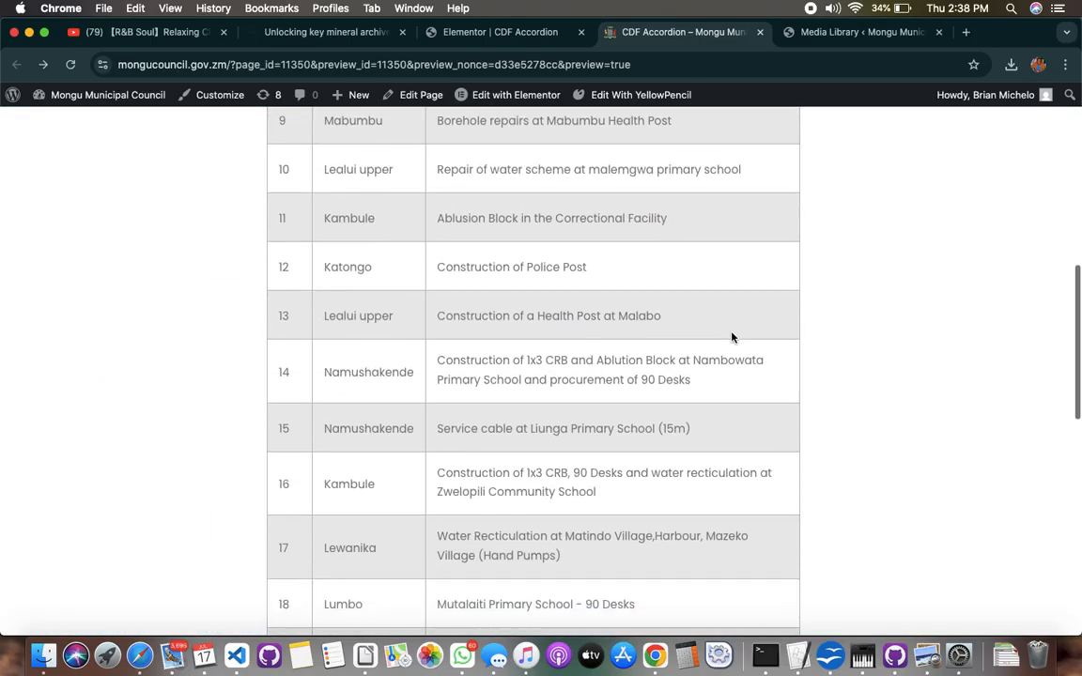
scroll(732, 333, up, 10)
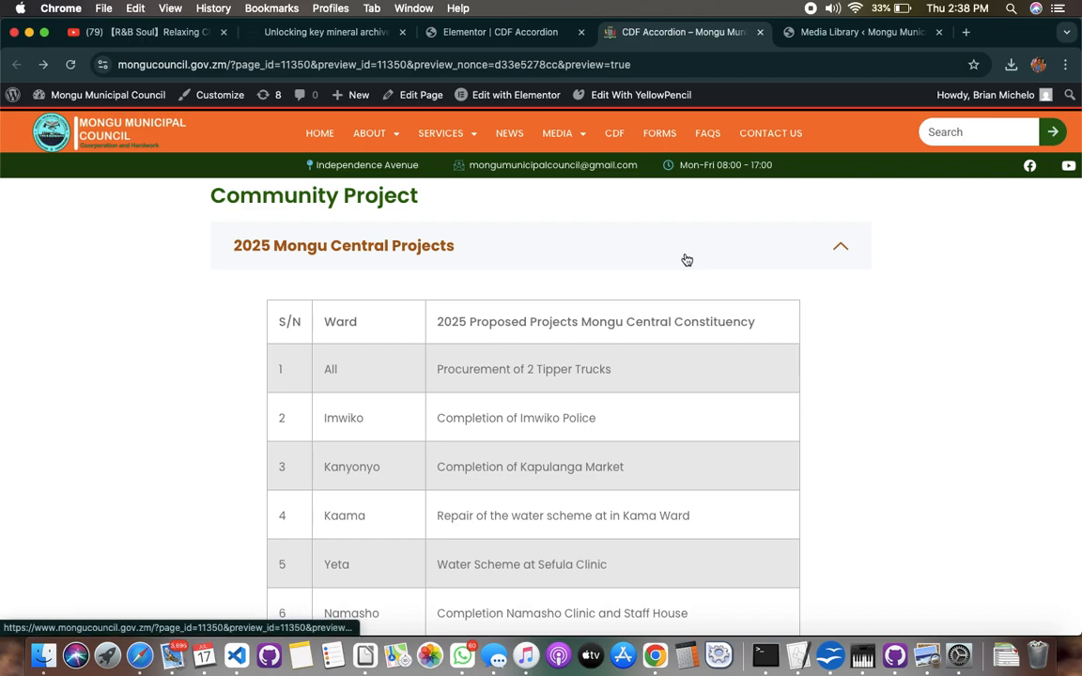
Test the "2025 Mongu Central cdf projects" download link in the preview, view its PDF and return to the page with the accordion collapsed
click(687, 260)
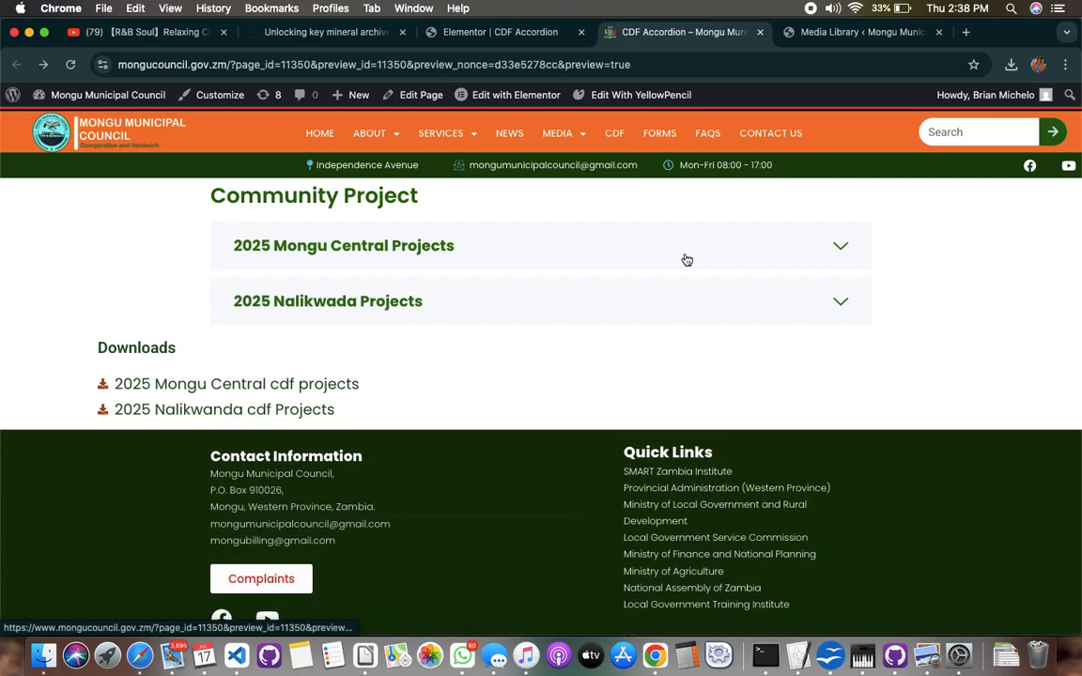
click(278, 385)
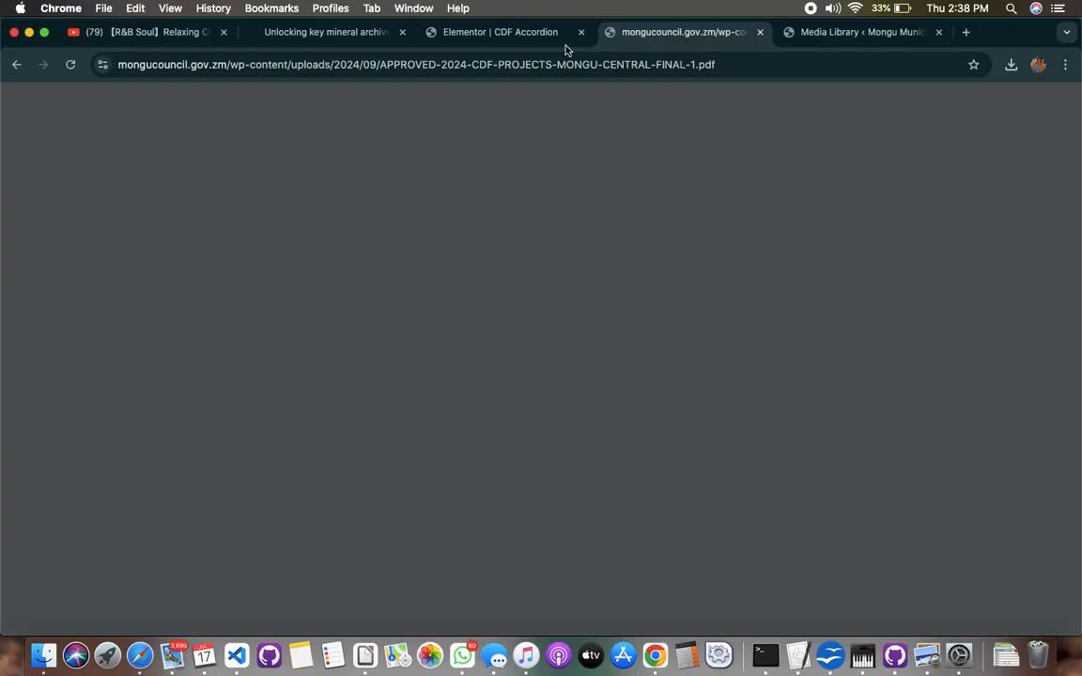
click(537, 31)
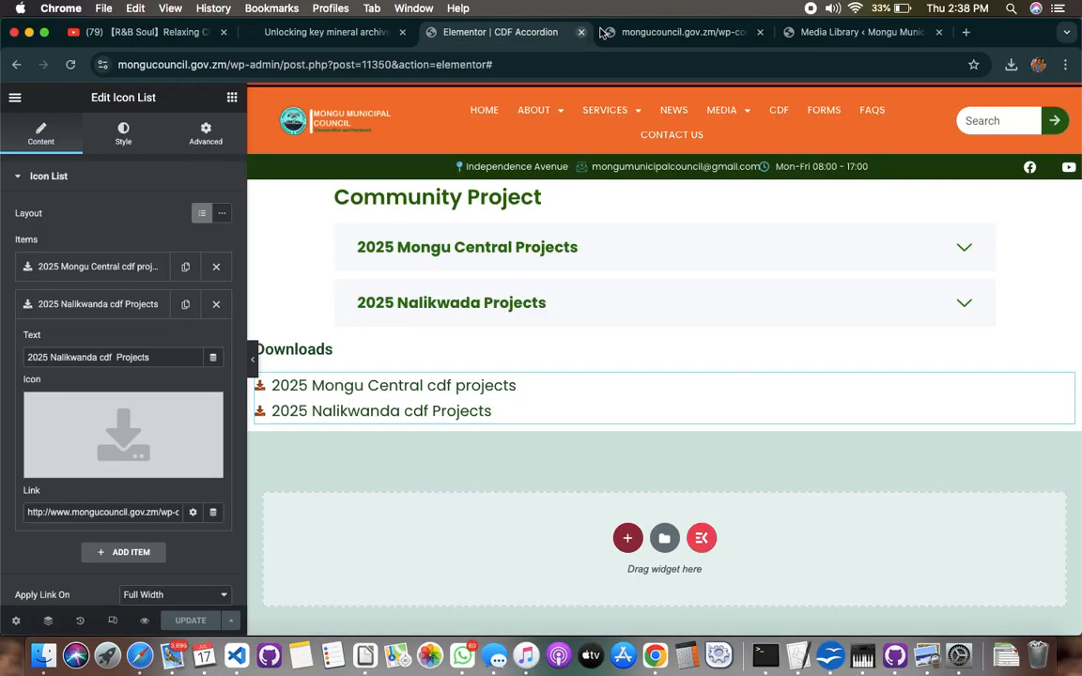
click(639, 32)
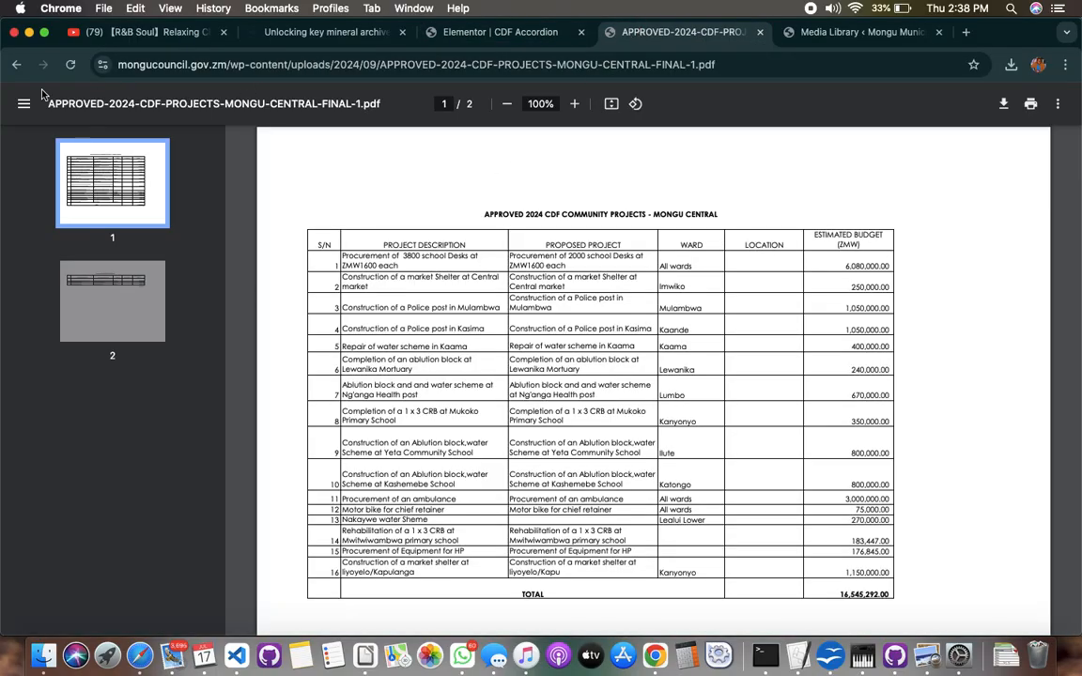
click(15, 68)
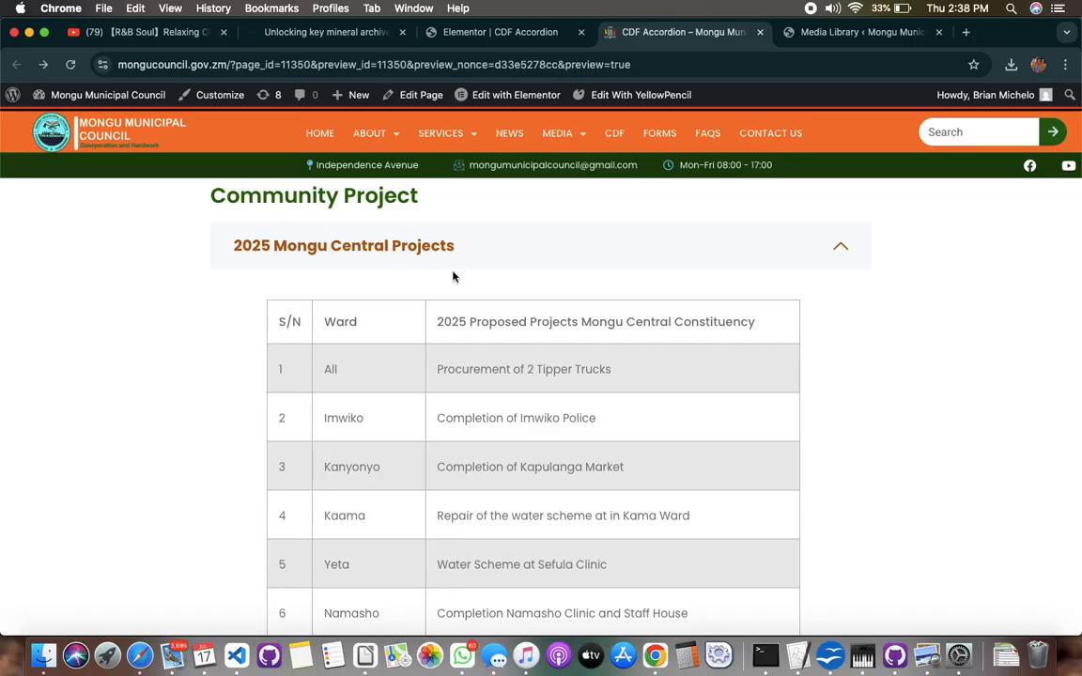
click(451, 257)
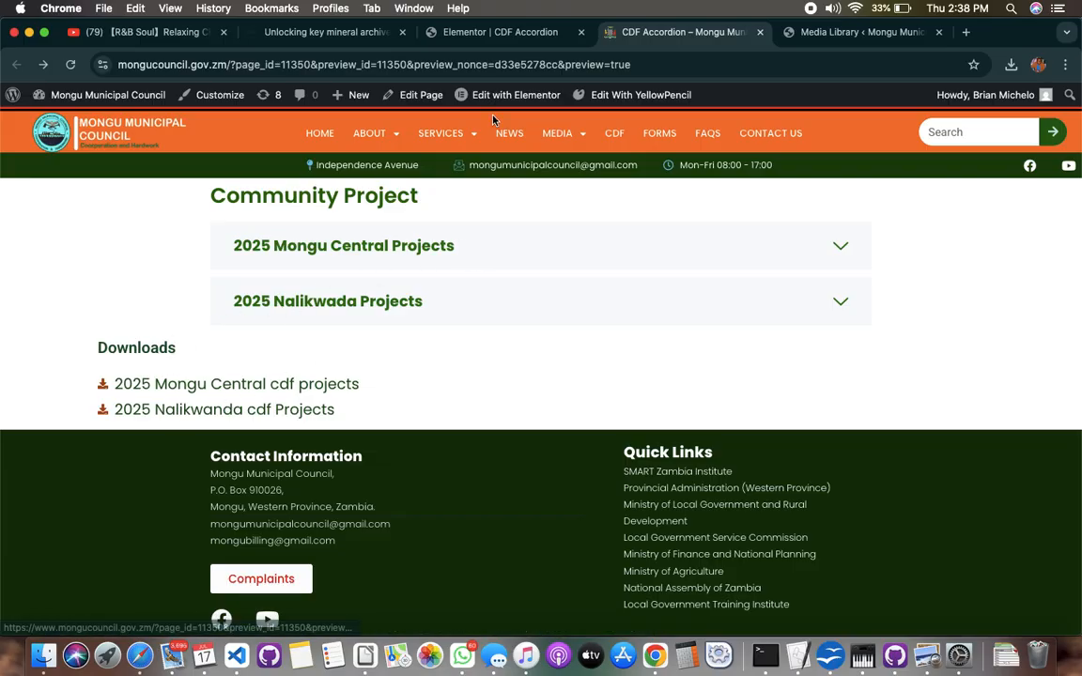
click(512, 33)
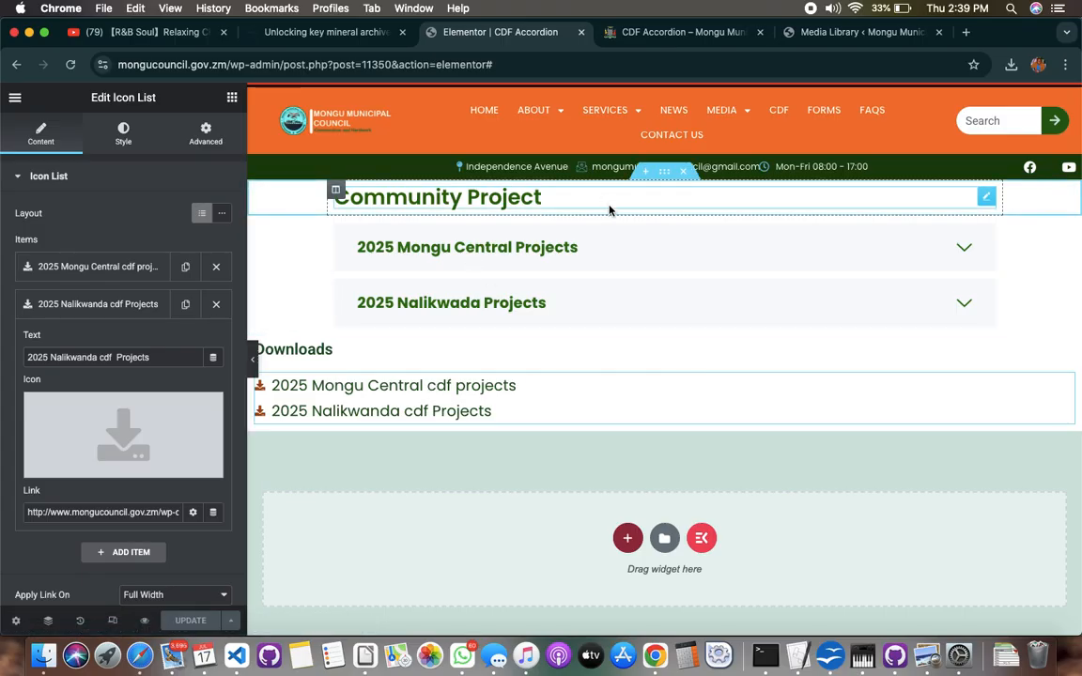
click(680, 34)
mouse_move(375, 134)
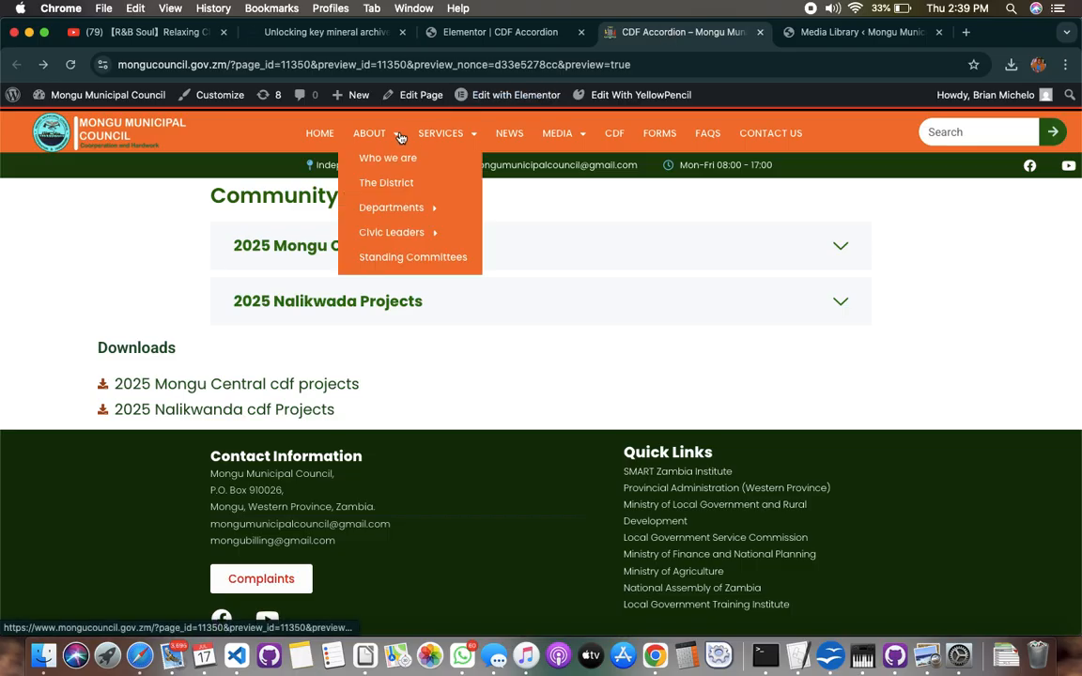
mouse_move(421, 210)
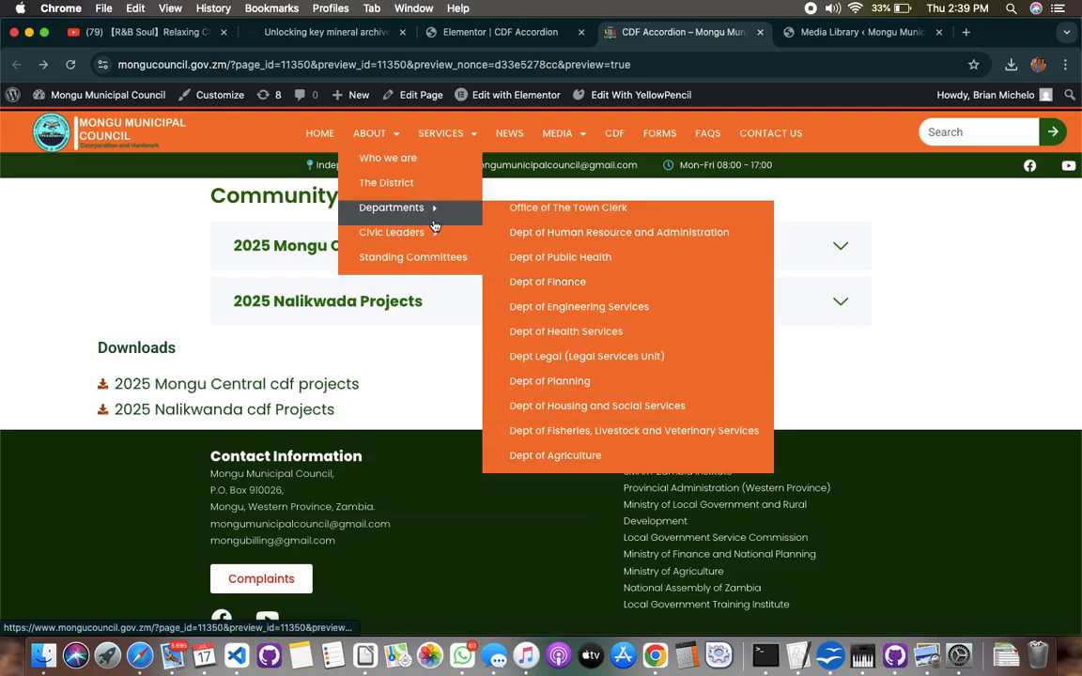
mouse_move(449, 221)
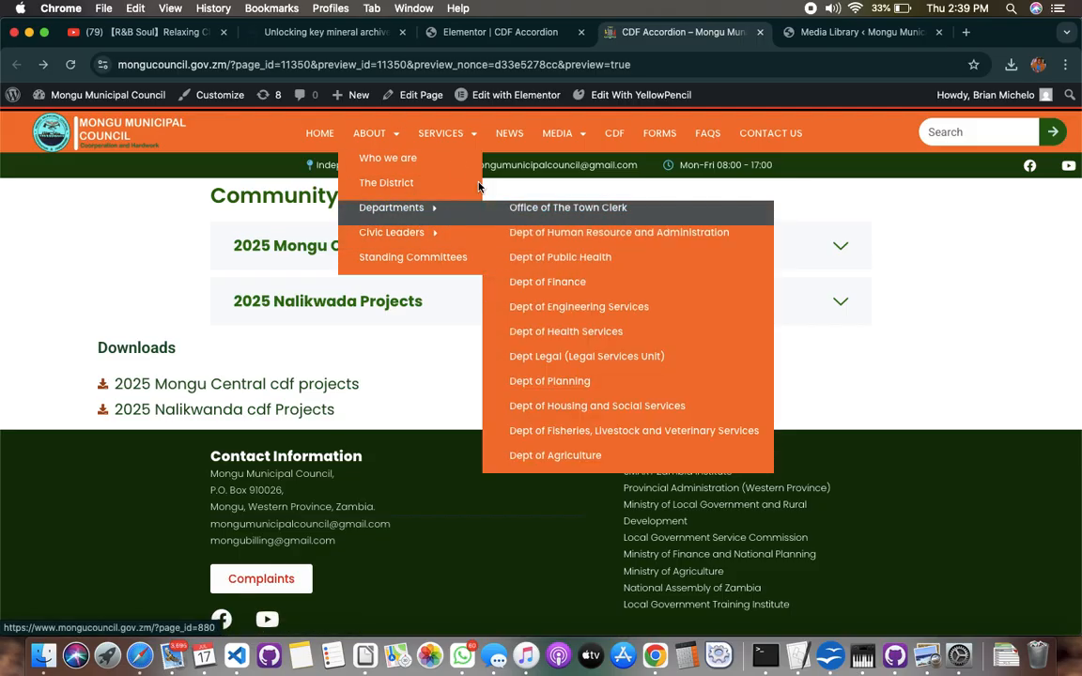